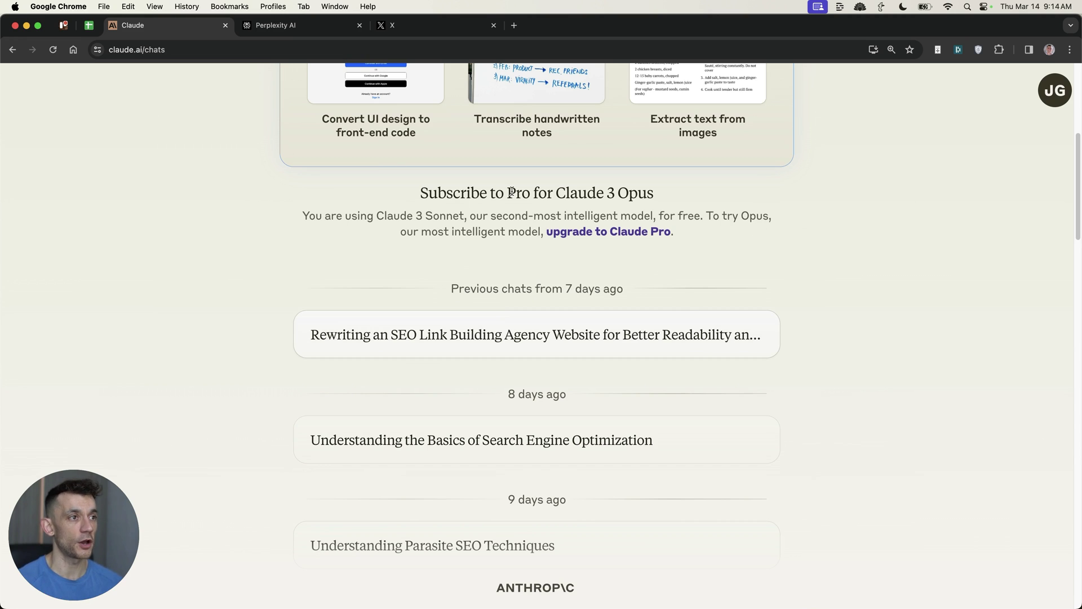
Scroll Claude's home page, then move to the Perplexity tab with Ctrl+Tab.
{"action": "scroll", "coordinate": [581, 355], "scroll_direction": "up", "scroll_amount": 10}
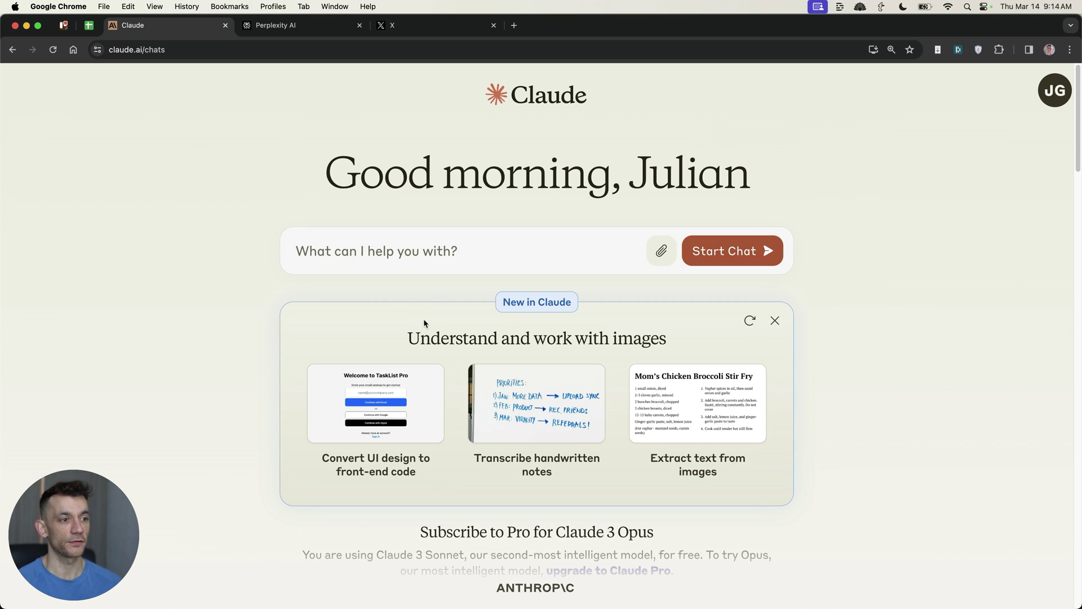
{"action": "scroll", "coordinate": [580, 486], "scroll_direction": "down", "scroll_amount": 1}
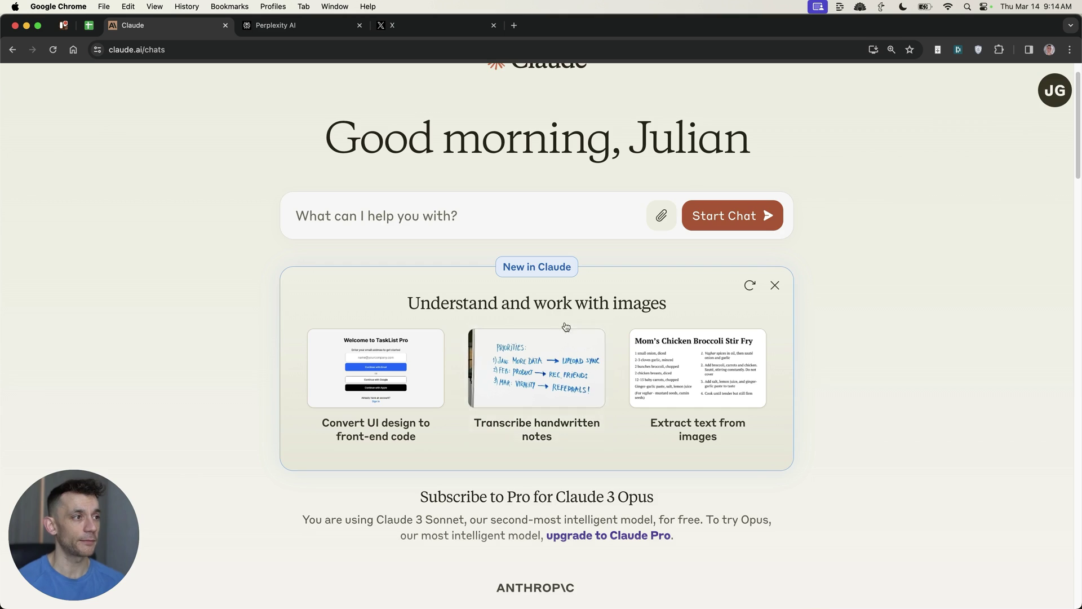
{"action": "key", "text": "ctrl+Tab"}
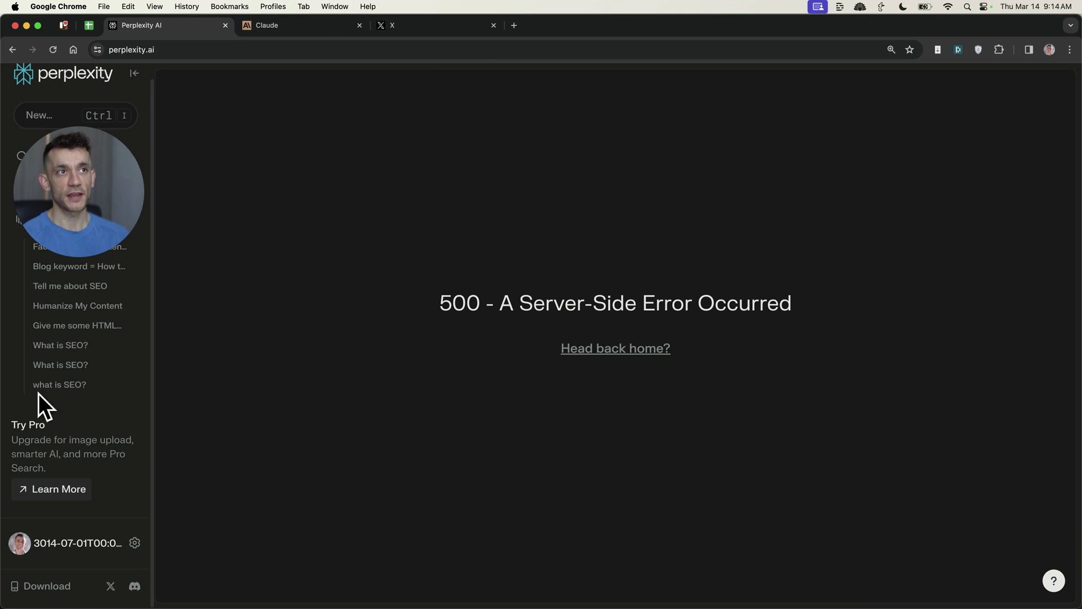
Open the Perplexity Pro upgrade details and start checkout for the monthly plan.
{"action": "left_click", "coordinate": [252, 28]}
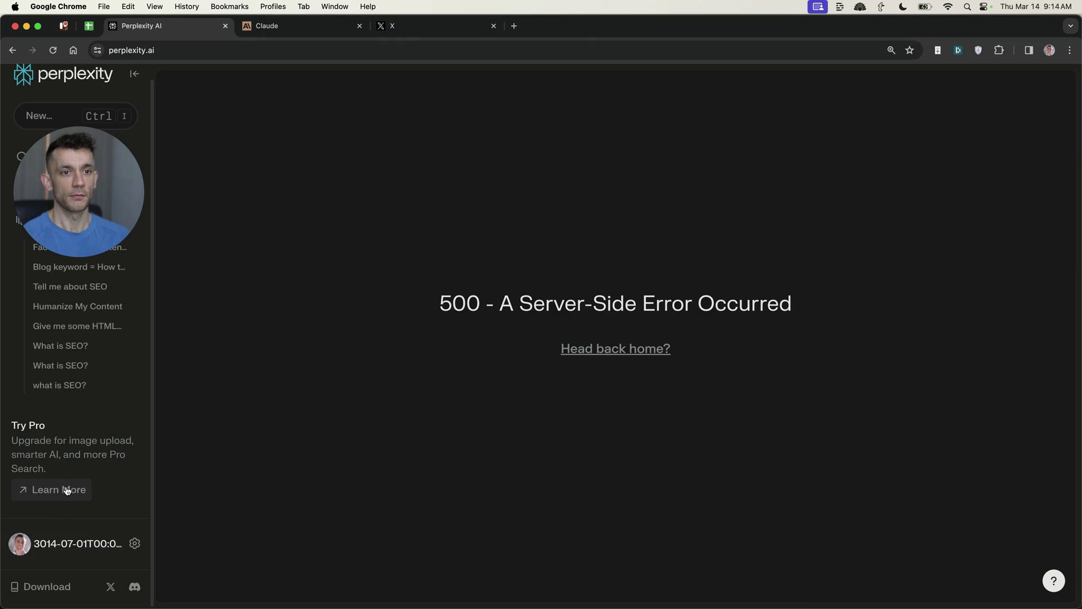
{"action": "left_click", "coordinate": [59, 489]}
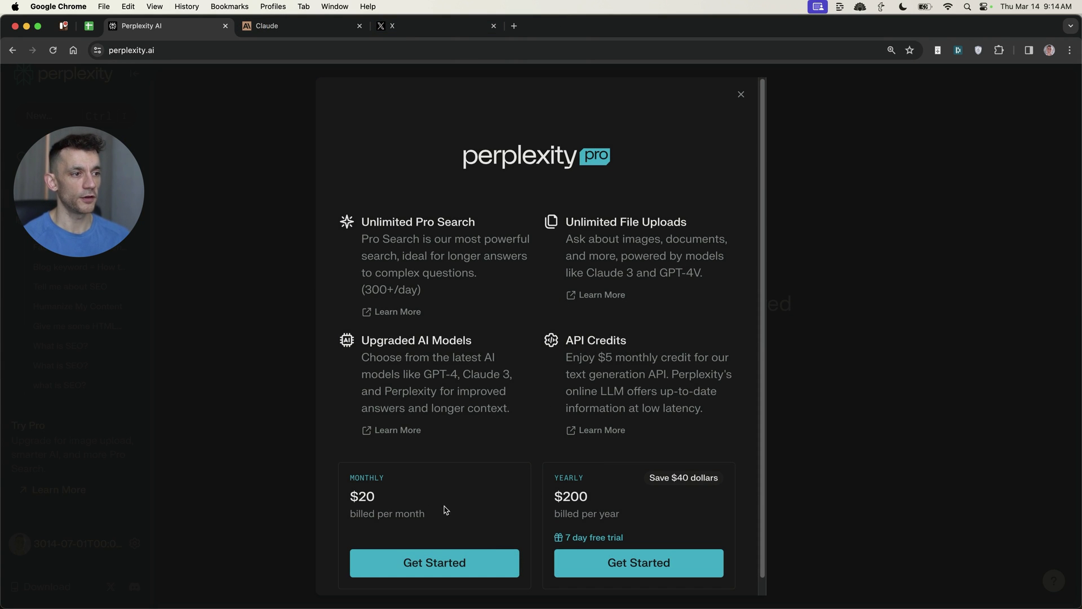
{"action": "left_click", "coordinate": [458, 564]}
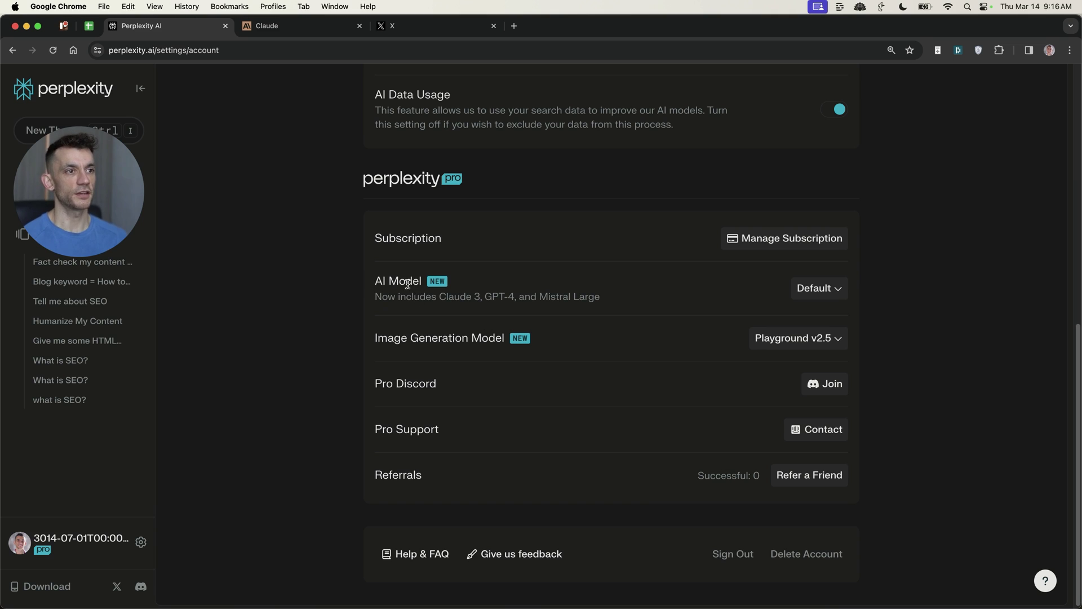
Review the AI Model and Image Generation Model options in Perplexity's settings.
{"action": "left_click_drag", "start_coordinate": [357, 282], "coordinate": [641, 314]}
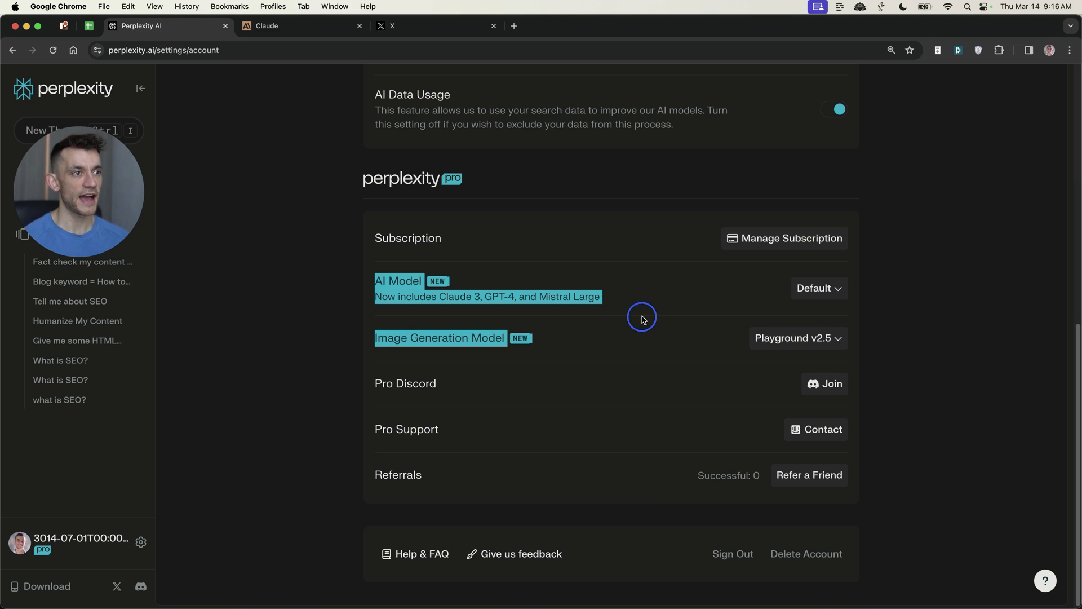
{"action": "left_click", "coordinate": [527, 282]}
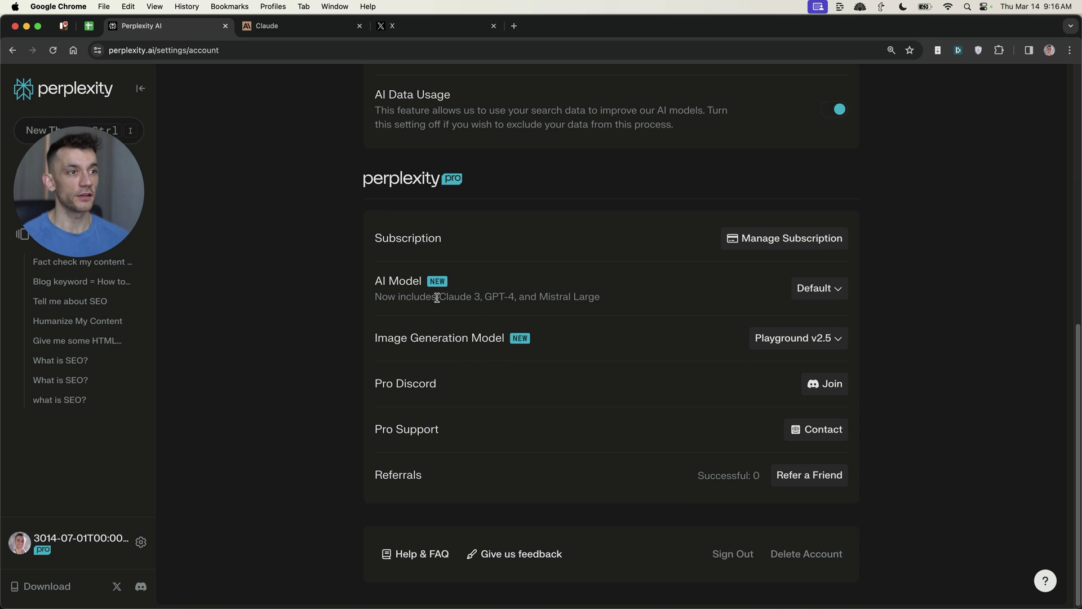
{"action": "scroll", "coordinate": [451, 282], "scroll_direction": "up", "scroll_amount": 10}
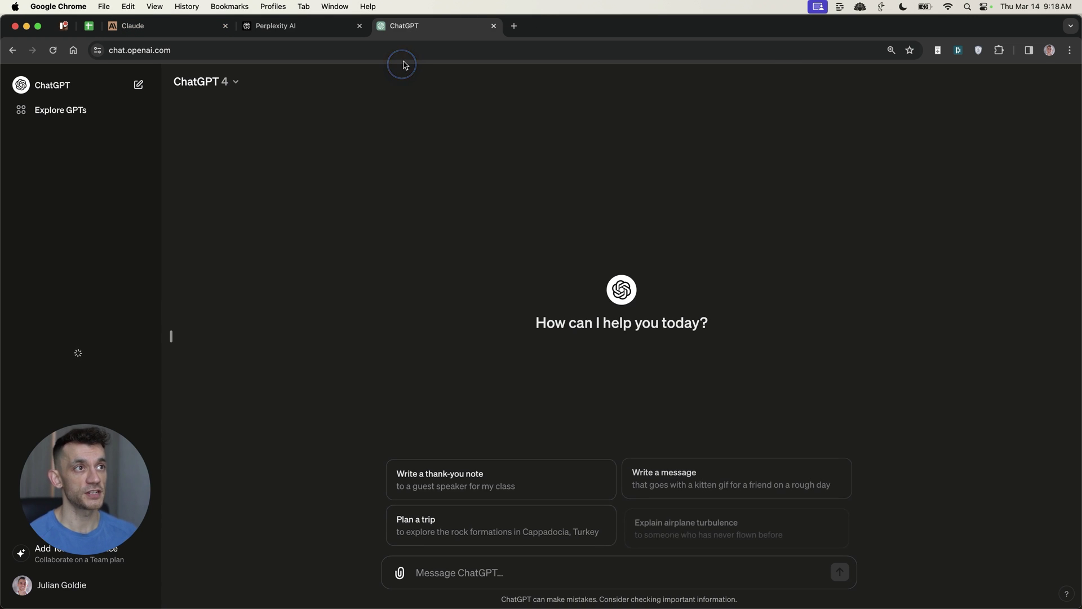
Move the ChatGPT tab first, clear the old 'Give me some tips' draft, and check Claude's model list.
{"action": "left_click_drag", "start_coordinate": [435, 26], "coordinate": [189, 26]}
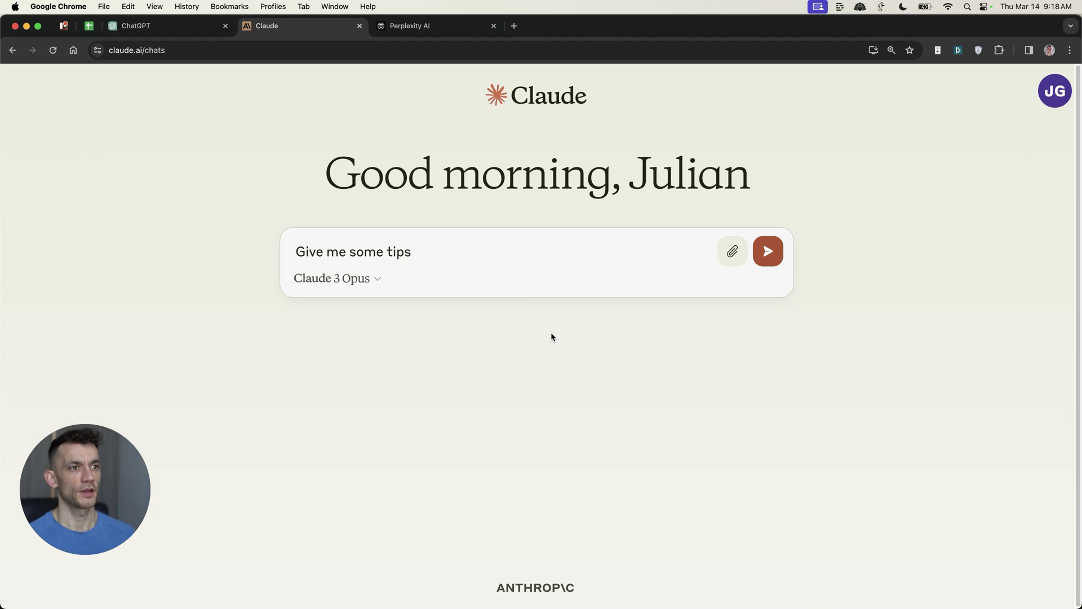
{"action": "key", "text": "super+a"}
{"action": "key", "text": "BackSpace"}
{"action": "type", "text": "Give "}
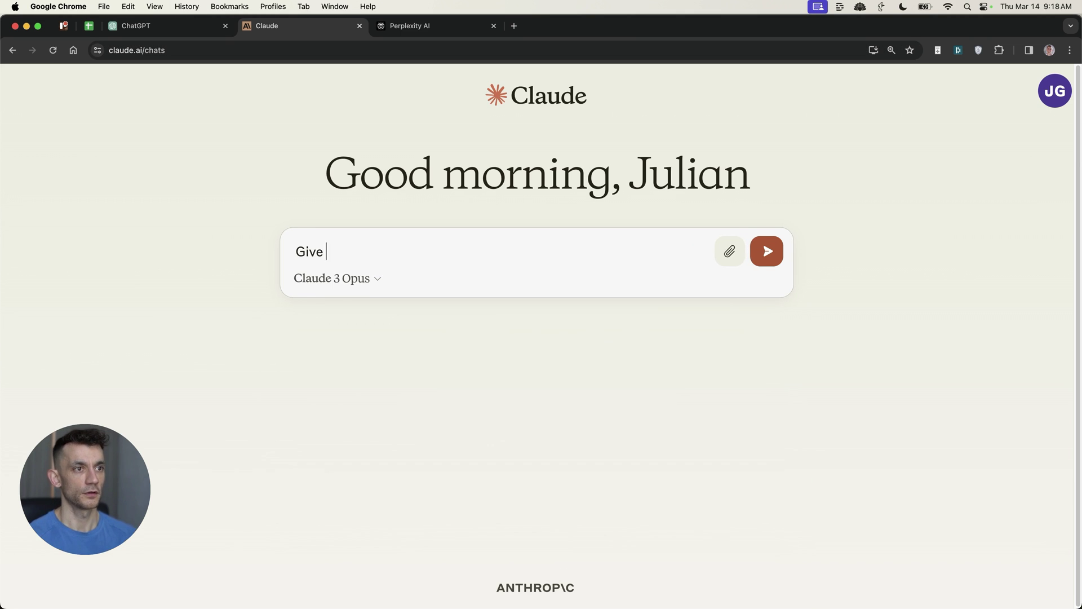
{"action": "type", "text": "m"}
{"action": "left_click", "coordinate": [378, 278]}
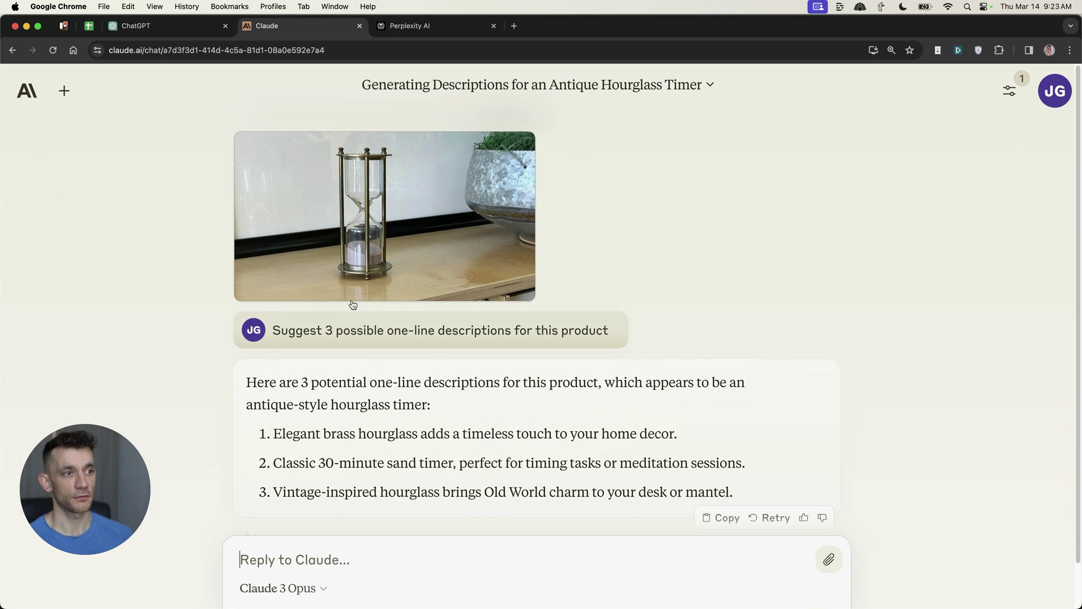
Highlight the hourglass product-description prompt and the first paragraph of Claude's reply.
{"action": "left_click_drag", "start_coordinate": [272, 336], "coordinate": [641, 329]}
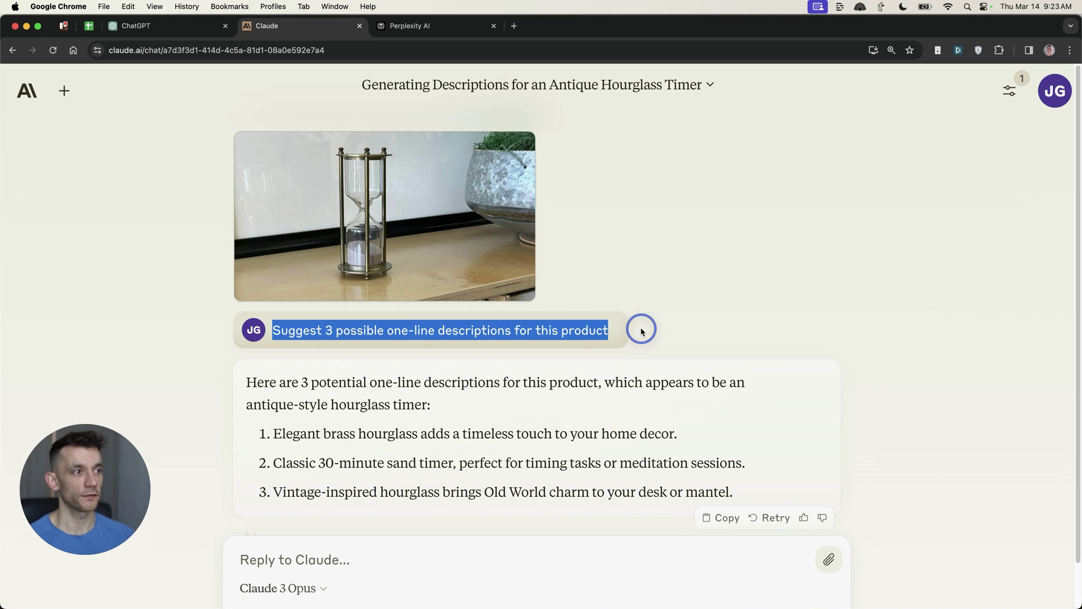
{"action": "left_click", "coordinate": [571, 334]}
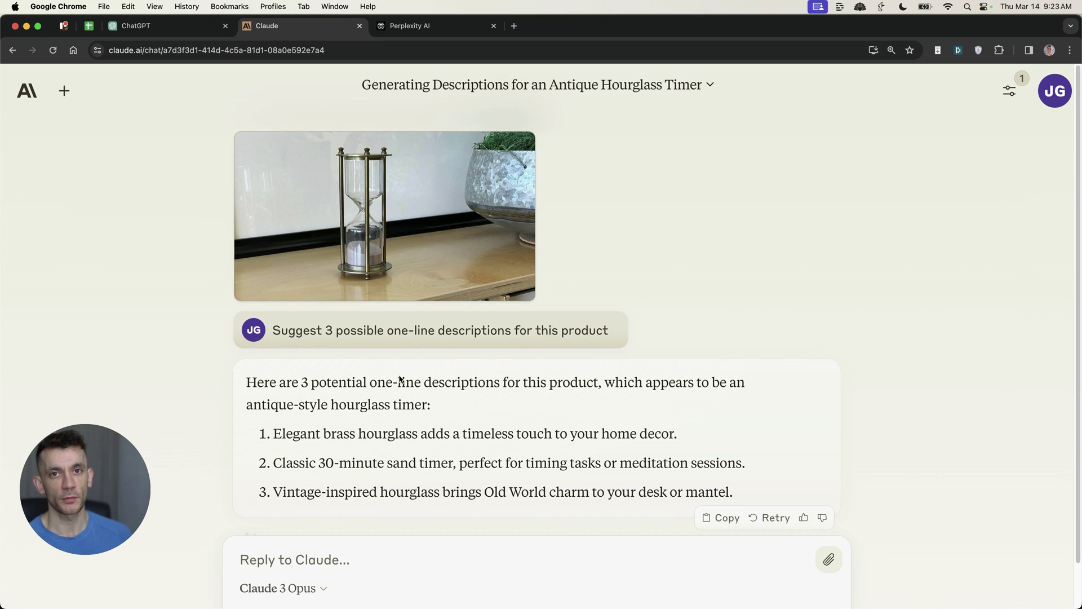
{"action": "triple_click", "coordinate": [420, 337]}
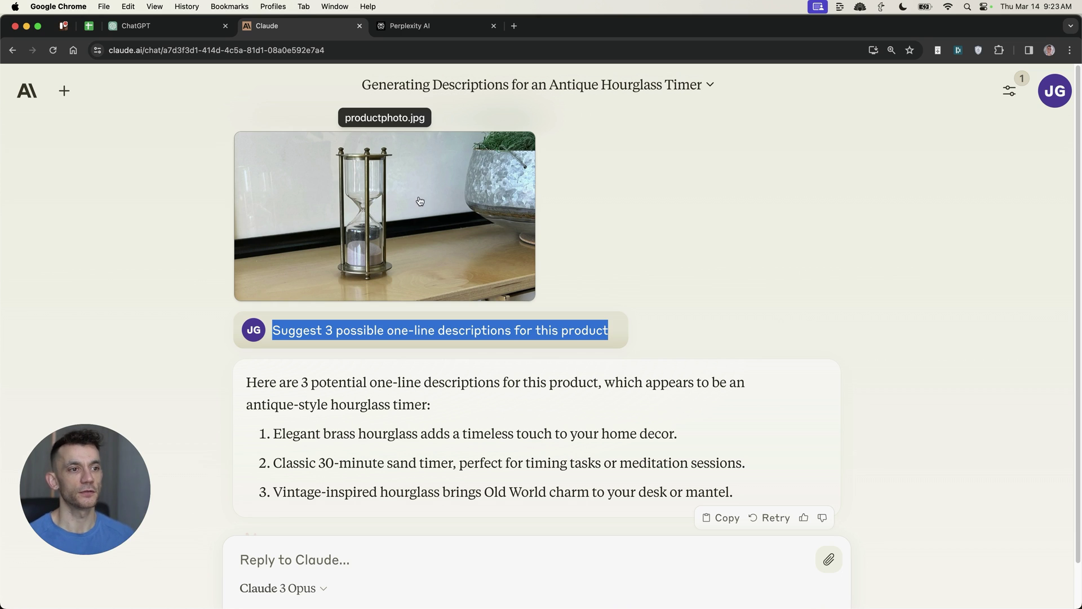
{"action": "left_click_drag", "start_coordinate": [247, 370], "coordinate": [432, 403]}
{"action": "left_click", "coordinate": [530, 424]}
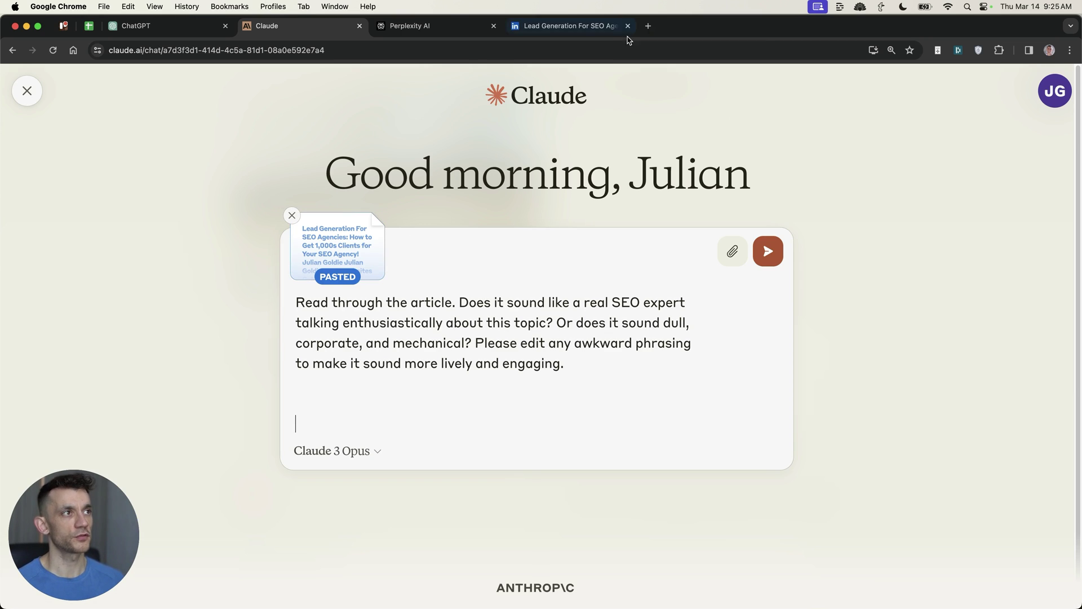
Move the Claude tab after Perplexity and trim empty lines from the article prompt.
{"action": "left_click_drag", "start_coordinate": [256, 27], "coordinate": [389, 37]}
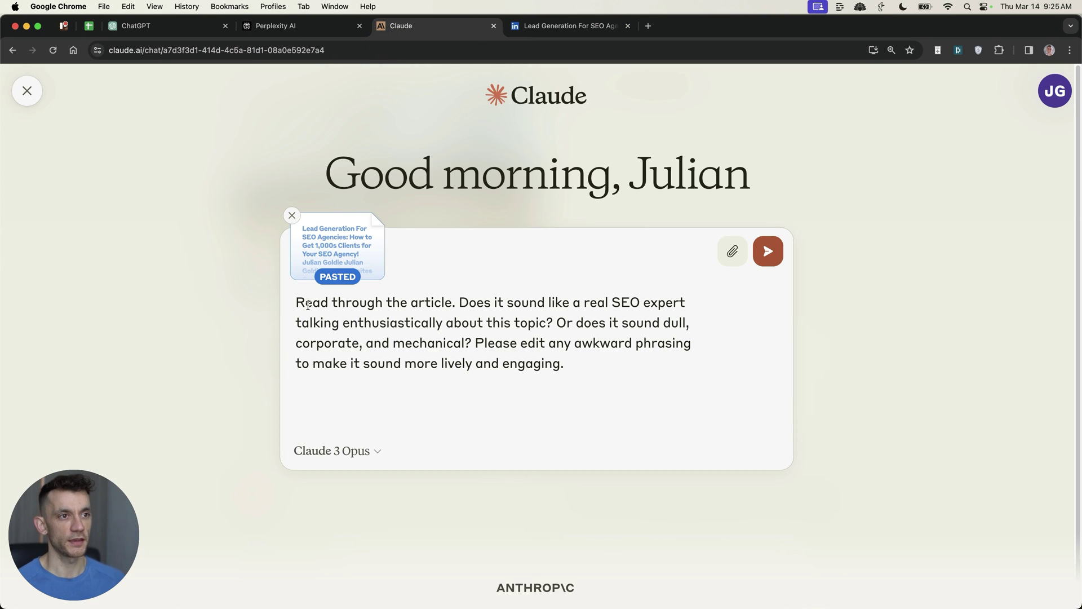
{"action": "left_click_drag", "start_coordinate": [295, 303], "coordinate": [508, 319]}
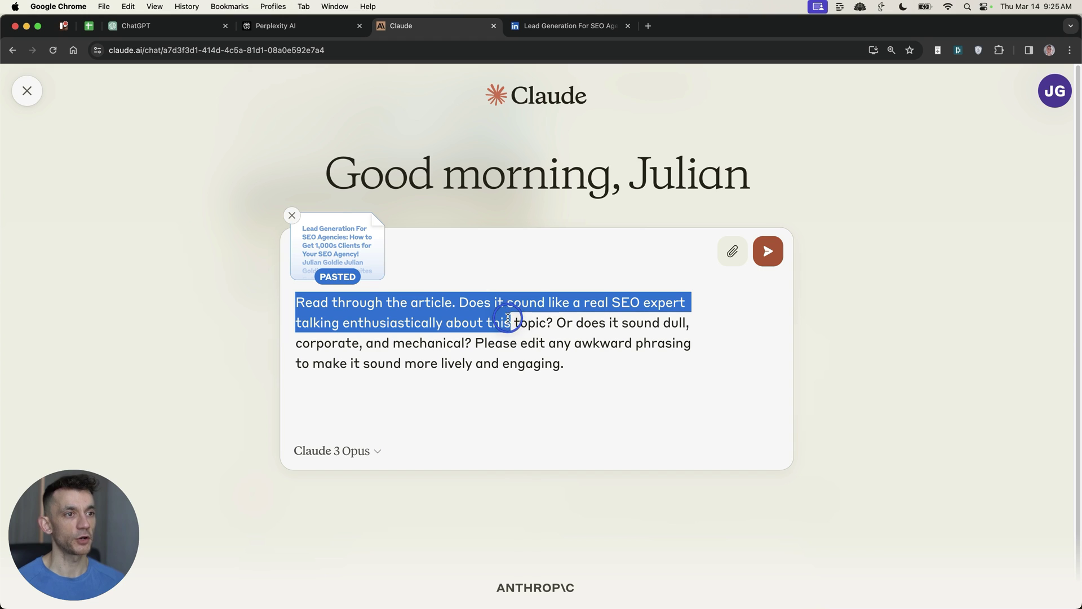
{"action": "mouse_move", "coordinate": [508, 319]}
{"action": "left_mouse_down"}
{"action": "mouse_move", "coordinate": [561, 323]}
{"action": "mouse_move", "coordinate": [568, 361]}
{"action": "left_mouse_up"}
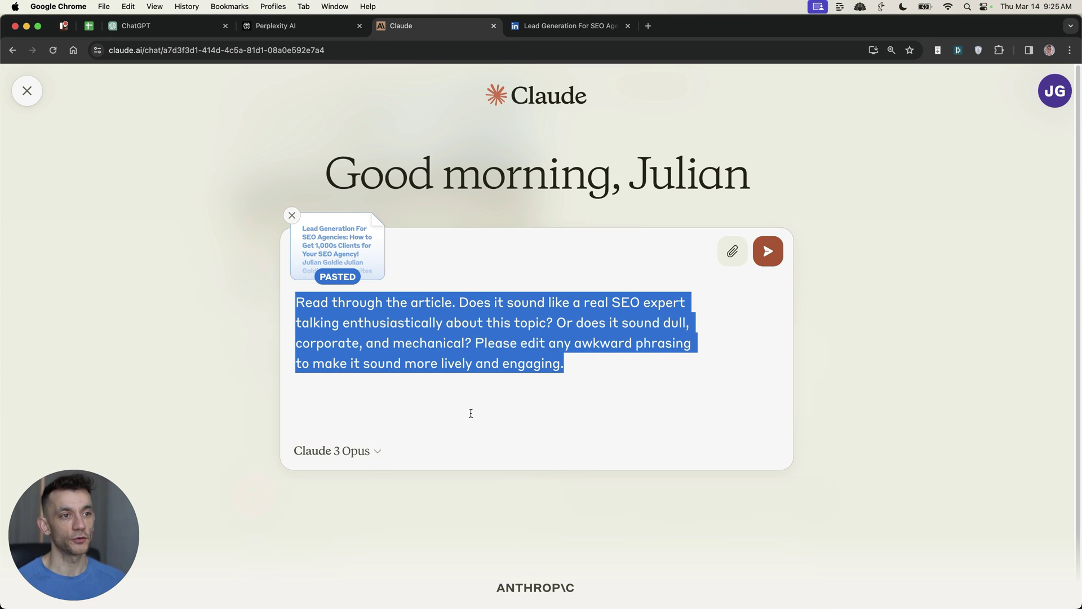
{"action": "left_click", "coordinate": [473, 396]}
{"action": "key", "text": "BackSpace"}
{"action": "key", "text": "BackSpace"}
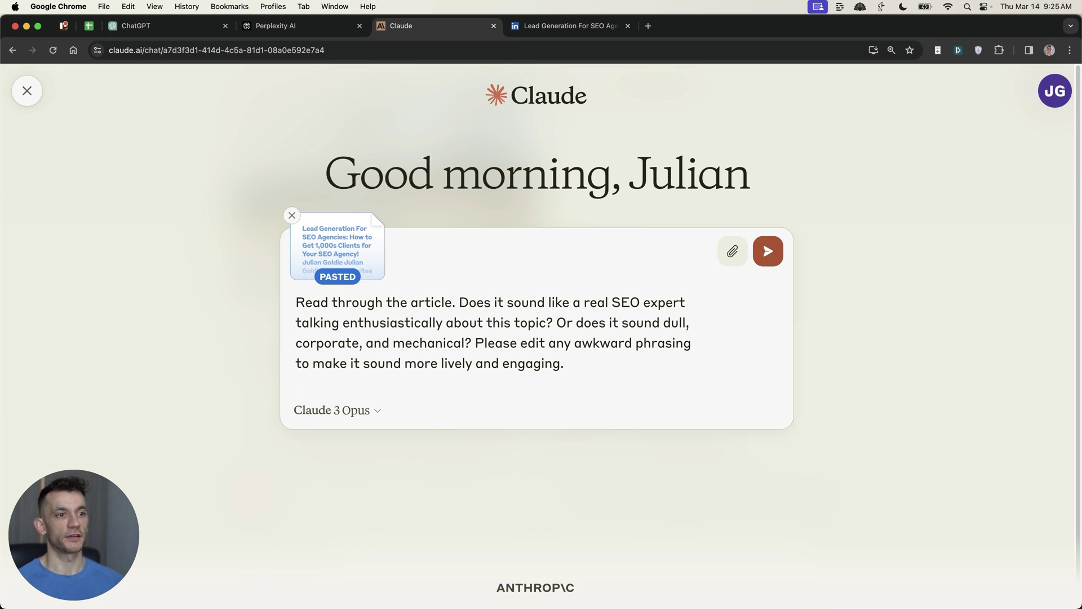
Check the LinkedIn lead-generation article, then send the article prompt to Claude.
{"action": "left_click", "coordinate": [550, 26]}
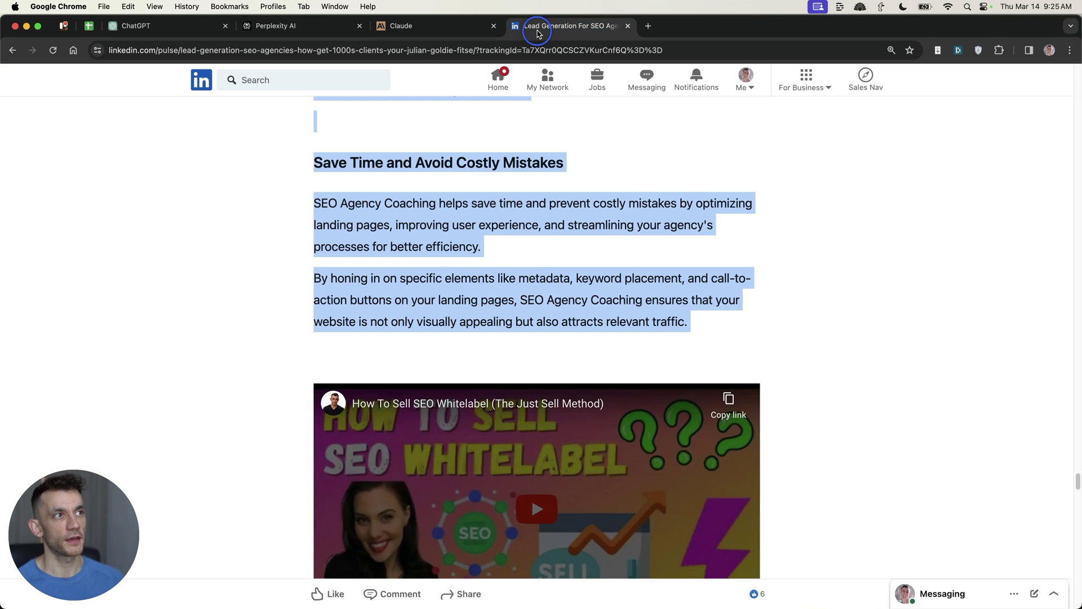
{"action": "left_click", "coordinate": [494, 244]}
{"action": "scroll", "coordinate": [493, 244], "scroll_direction": "down", "scroll_amount": 10}
{"action": "left_click", "coordinate": [429, 25]}
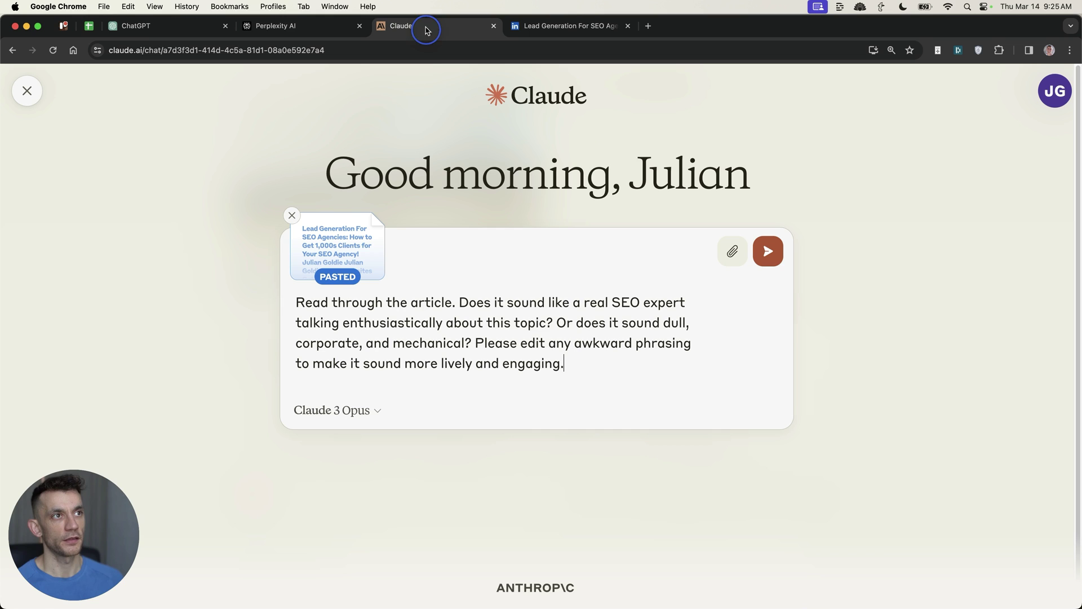
{"action": "key", "text": "Return"}
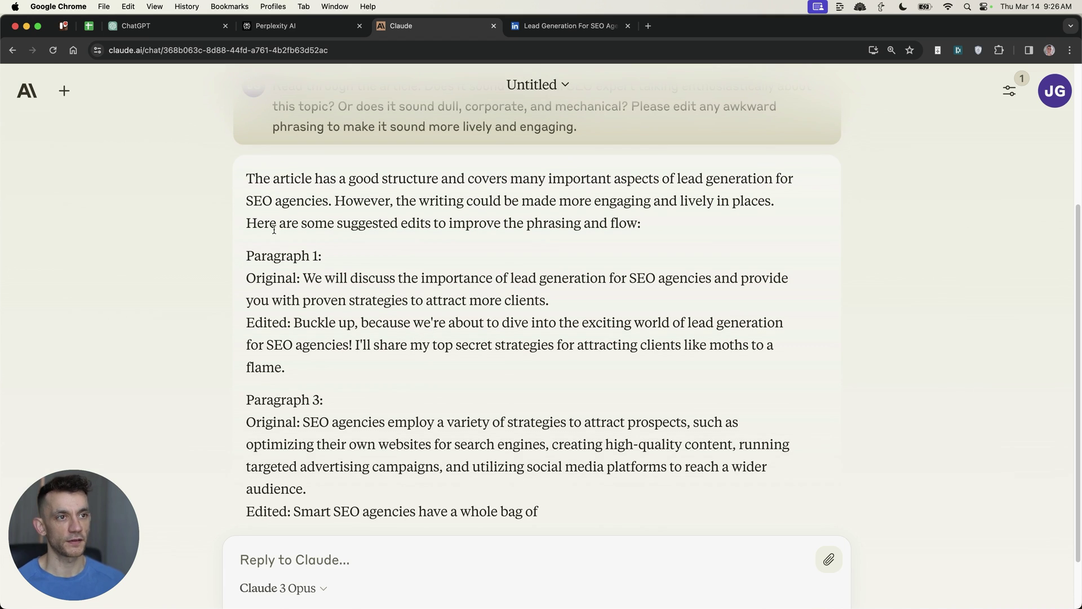
{"action": "left_click_drag", "start_coordinate": [249, 251], "coordinate": [363, 261]}
{"action": "left_click", "coordinate": [366, 260]}
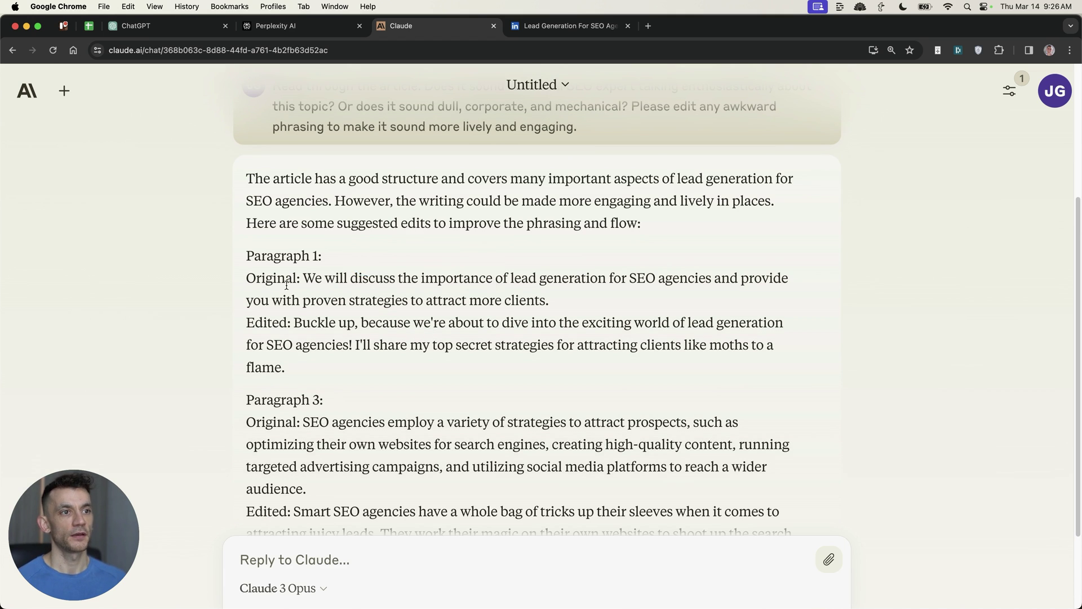
{"action": "left_click_drag", "start_coordinate": [305, 279], "coordinate": [489, 278]}
{"action": "mouse_move", "coordinate": [586, 306]}
{"action": "left_mouse_down"}
{"action": "mouse_move", "coordinate": [411, 305]}
{"action": "mouse_move", "coordinate": [242, 284]}
{"action": "mouse_move", "coordinate": [520, 295]}
{"action": "mouse_move", "coordinate": [587, 314]}
{"action": "left_mouse_up"}
{"action": "left_click", "coordinate": [250, 289]}
{"action": "left_click", "coordinate": [587, 307]}
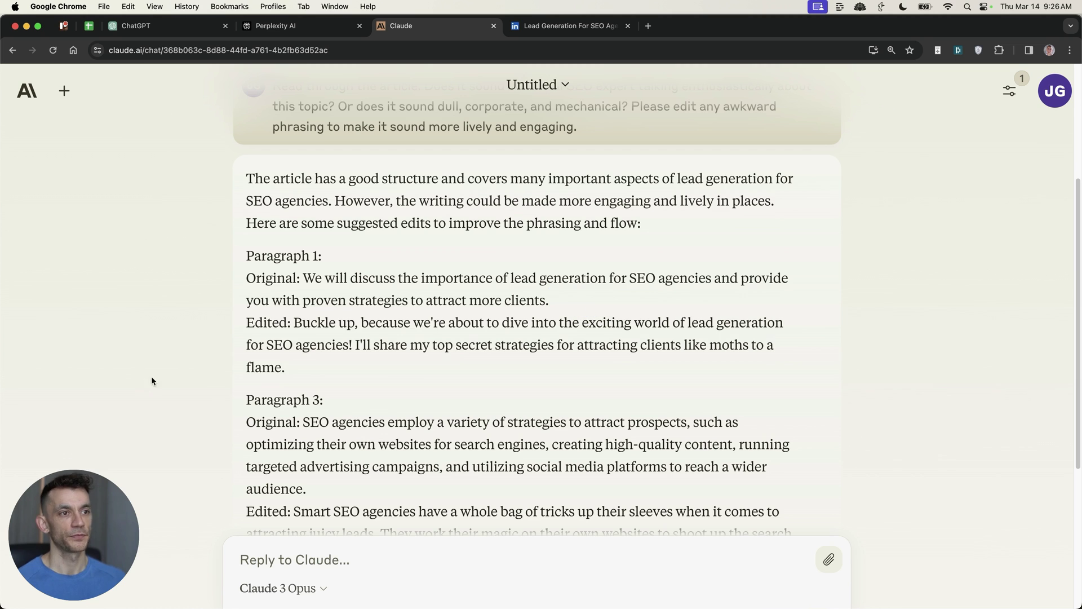
{"action": "left_click_drag", "start_coordinate": [291, 323], "coordinate": [367, 364]}
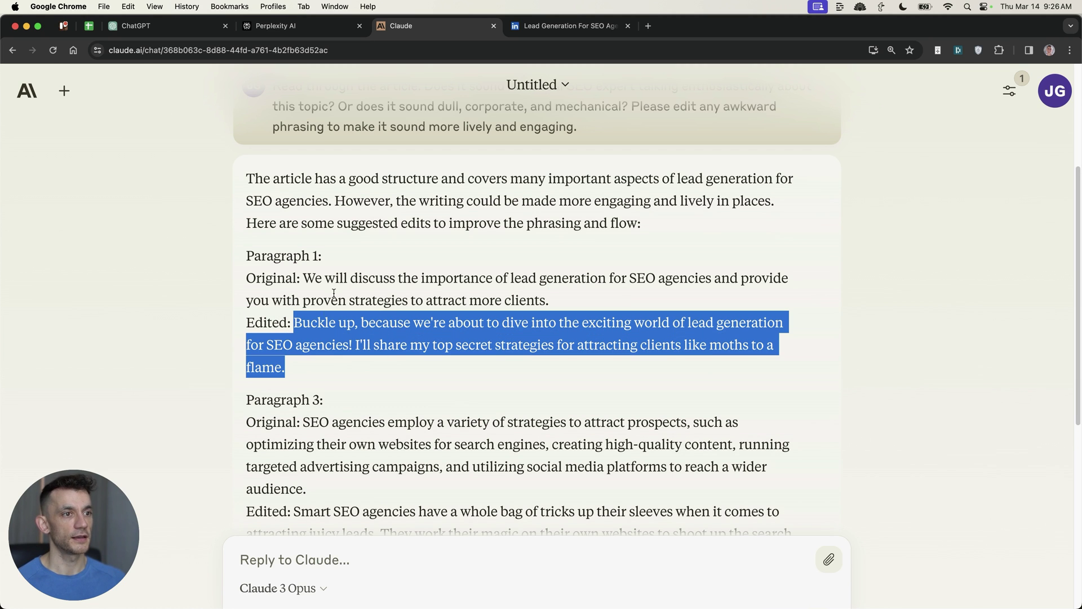
{"action": "left_click", "coordinate": [424, 362]}
{"action": "scroll", "coordinate": [286, 239], "scroll_direction": "down", "scroll_amount": 3}
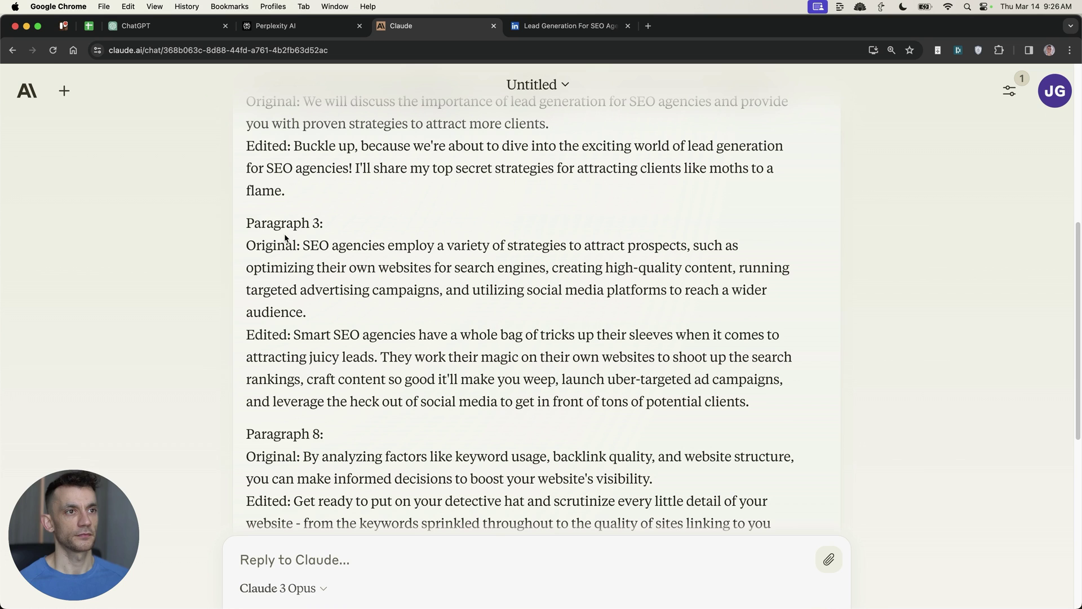
{"action": "left_click_drag", "start_coordinate": [243, 216], "coordinate": [341, 225]}
{"action": "triple_click", "coordinate": [261, 222]}
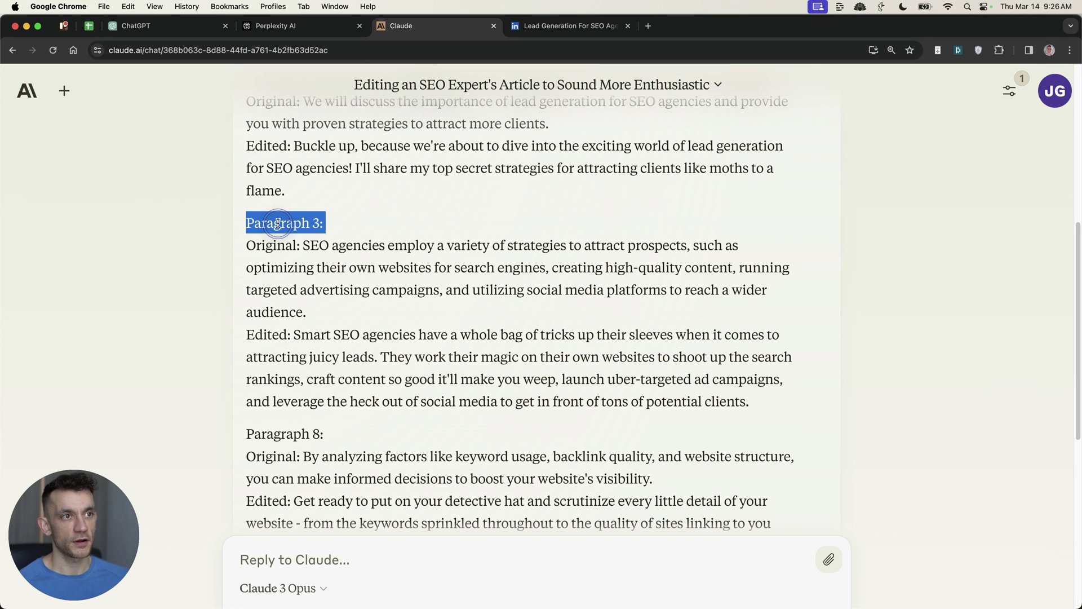
{"action": "left_click", "coordinate": [307, 276]}
{"action": "scroll", "coordinate": [234, 375], "scroll_direction": "up", "scroll_amount": 5}
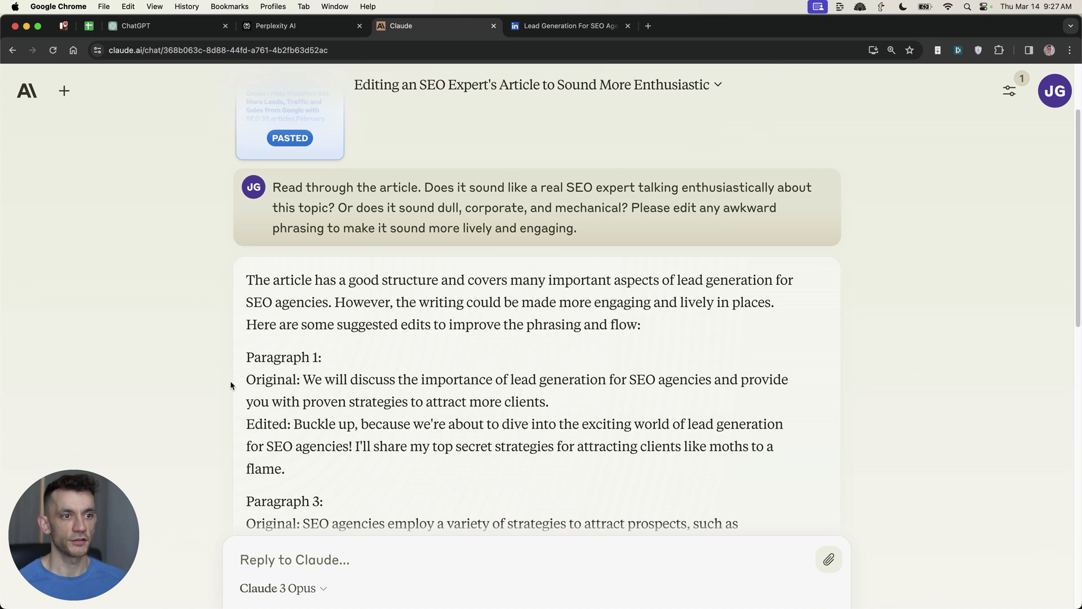
{"action": "left_click_drag", "start_coordinate": [229, 375], "coordinate": [592, 411]}
{"action": "key", "text": "super+equal"}
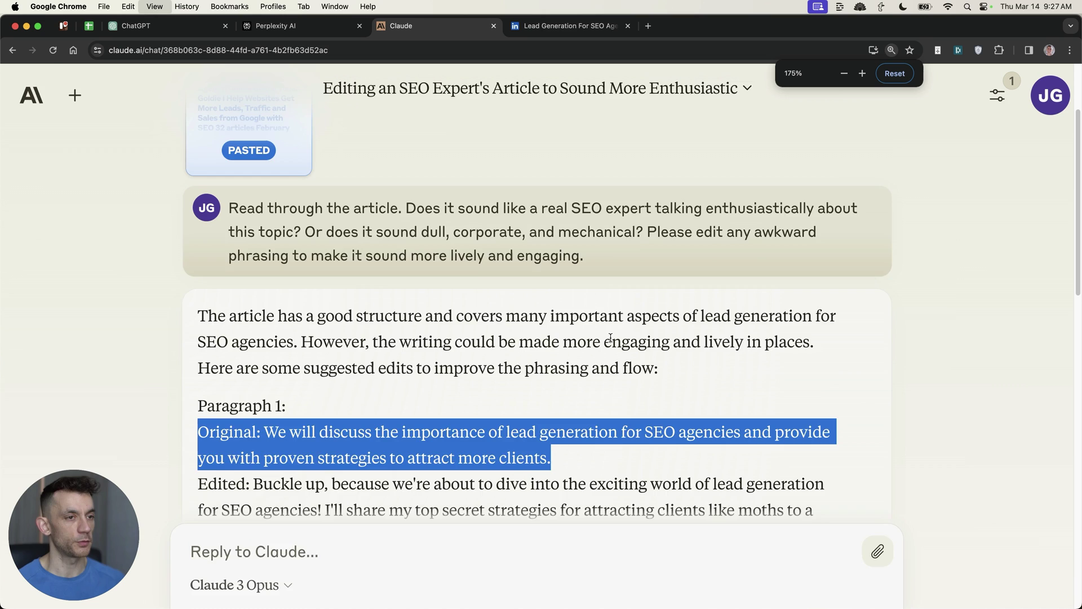
{"action": "key", "text": "super+equal"}
{"action": "scroll", "coordinate": [588, 315], "scroll_direction": "down", "scroll_amount": 3}
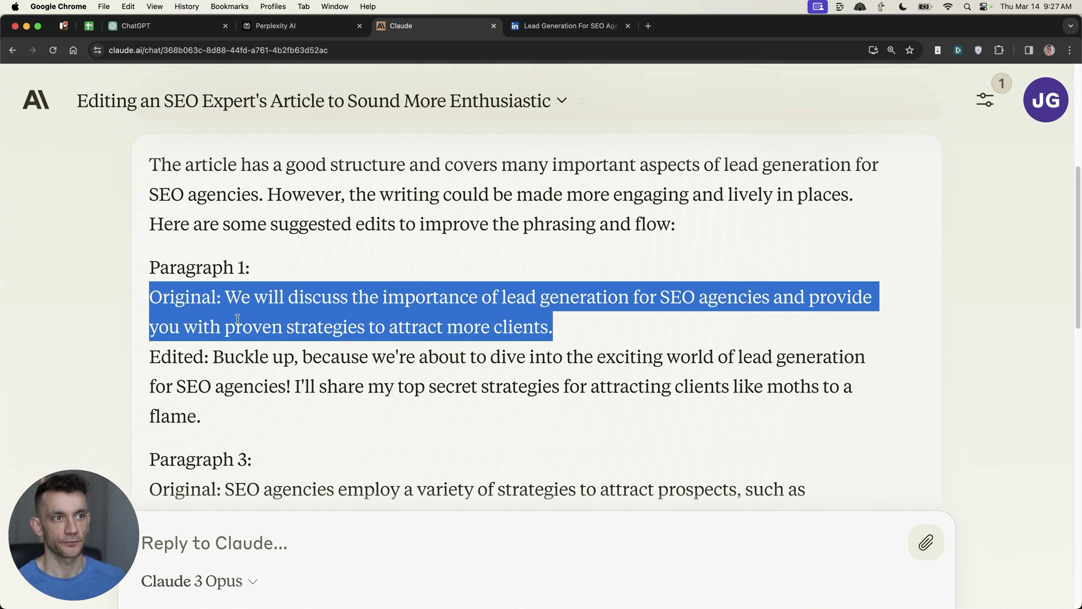
{"action": "scroll", "coordinate": [147, 171], "scroll_direction": "down", "scroll_amount": 5}
{"action": "left_click_drag", "start_coordinate": [147, 171], "coordinate": [302, 270]}
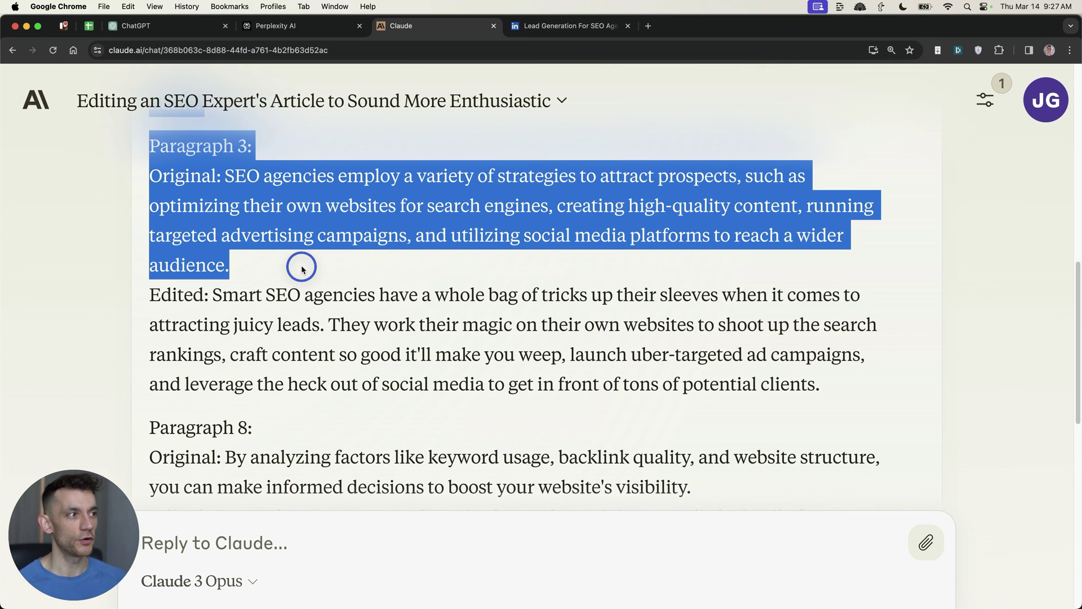
{"action": "left_click_drag", "start_coordinate": [149, 294], "coordinate": [821, 384]}
{"action": "scroll", "coordinate": [655, 463], "scroll_direction": "down", "scroll_amount": 1}
{"action": "triple_click", "coordinate": [301, 278]}
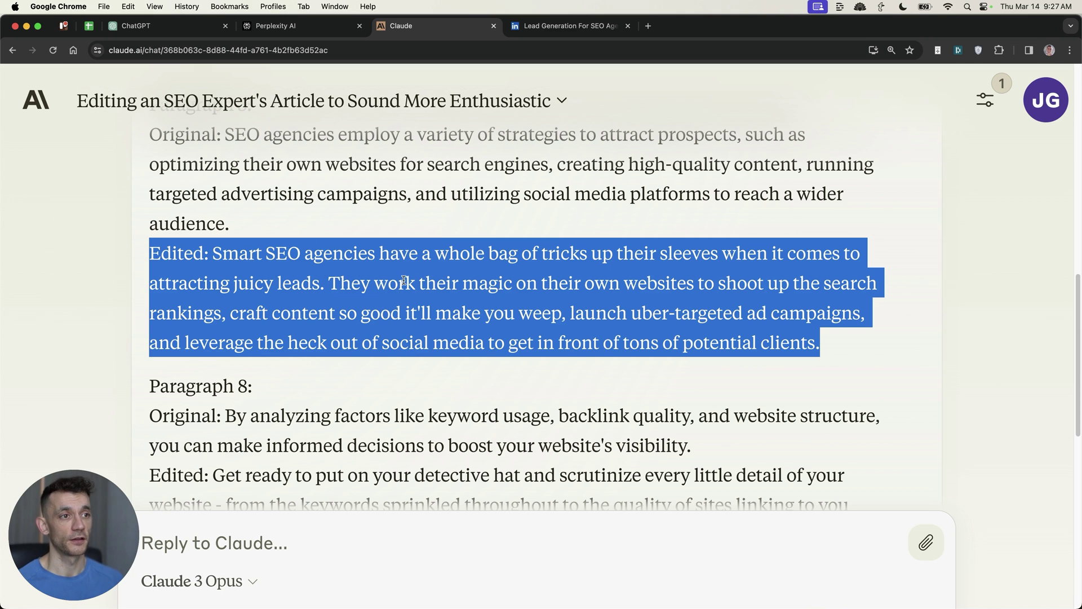
{"action": "triple_click", "coordinate": [404, 302]}
{"action": "scroll", "coordinate": [397, 305], "scroll_direction": "up", "scroll_amount": 1}
{"action": "scroll", "coordinate": [396, 313], "scroll_direction": "down", "scroll_amount": 15}
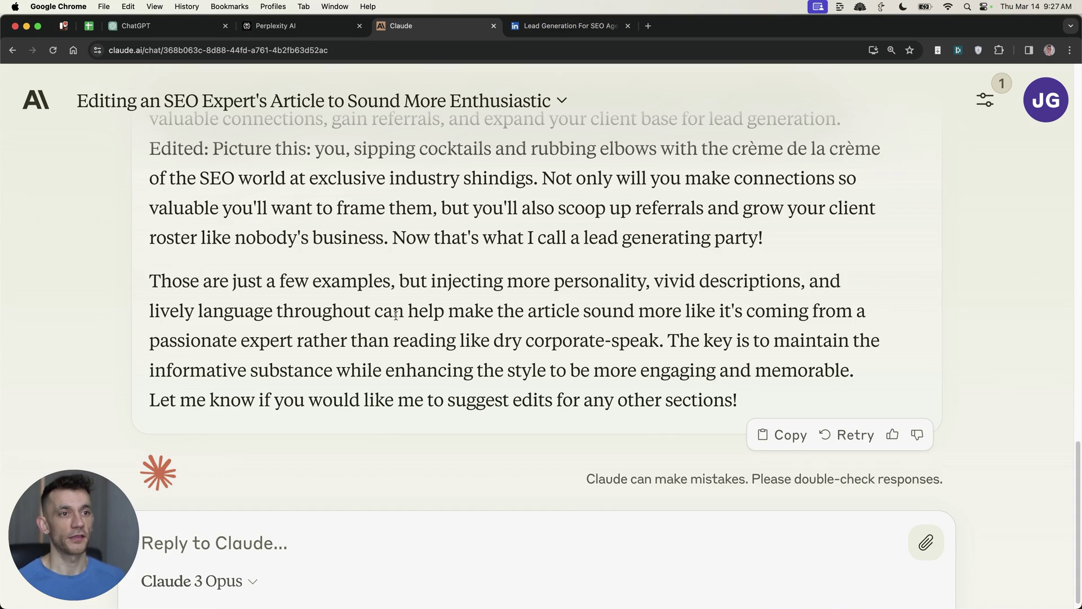
{"action": "scroll", "coordinate": [396, 314], "scroll_direction": "up", "scroll_amount": 5}
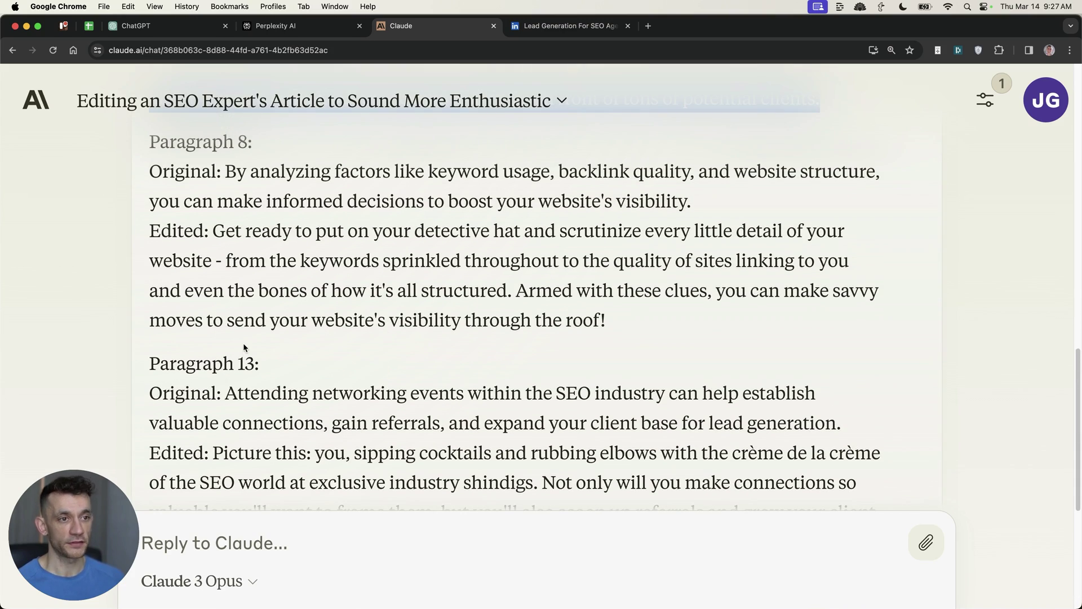
{"action": "scroll", "coordinate": [255, 372], "scroll_direction": "up", "scroll_amount": 1}
{"action": "scroll", "coordinate": [347, 411], "scroll_direction": "up", "scroll_amount": 10}
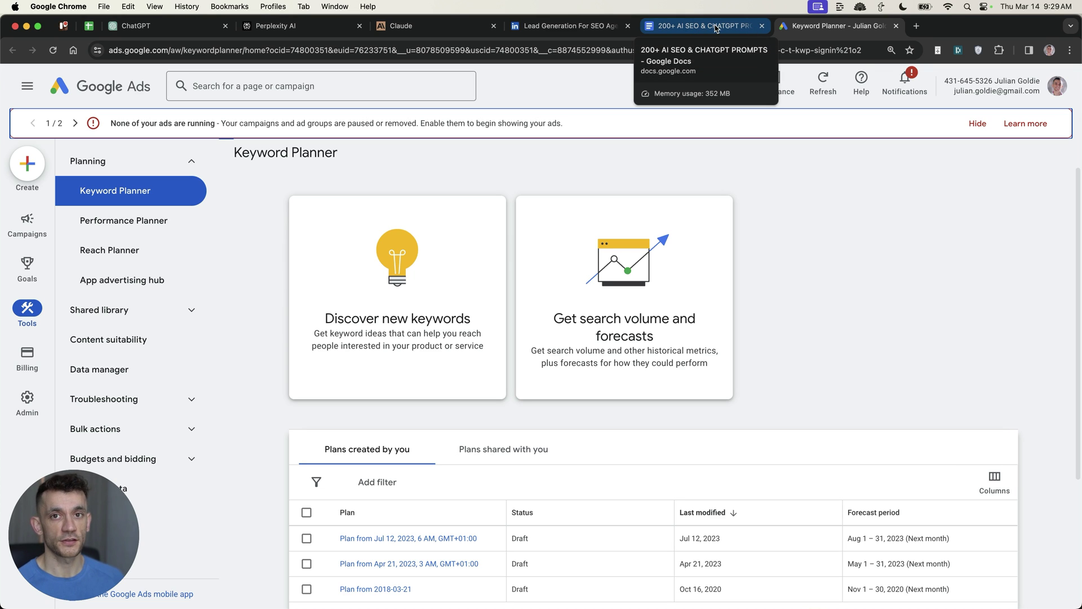
Get Keyword Planner keyword ideas starting from the website neilpatel.com.
{"action": "left_click_drag", "start_coordinate": [835, 25], "coordinate": [429, 26]}
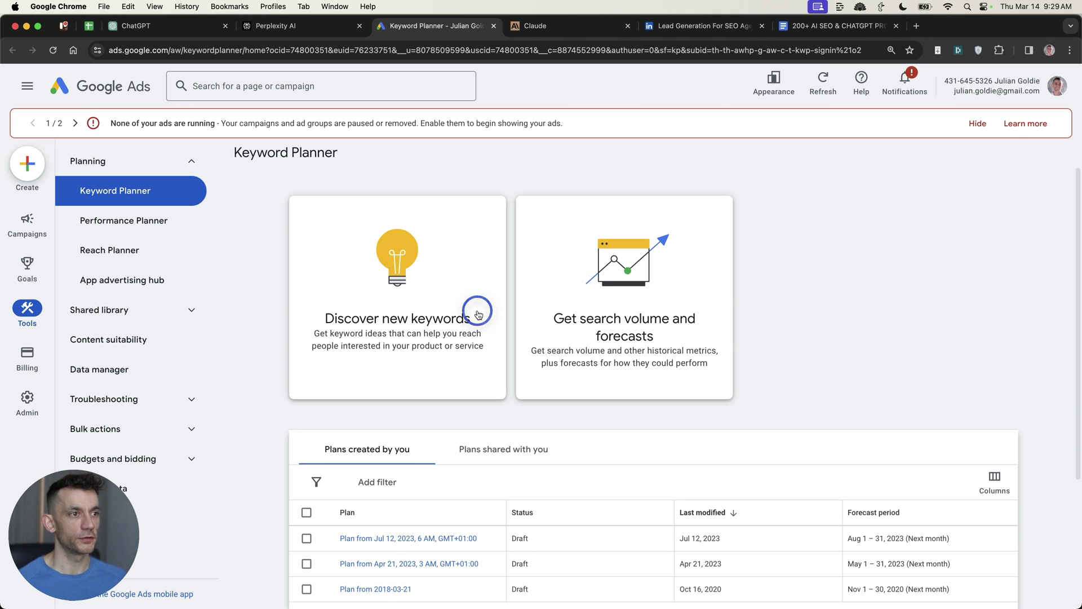
{"action": "left_click", "coordinate": [477, 312]}
{"action": "left_click", "coordinate": [631, 244]}
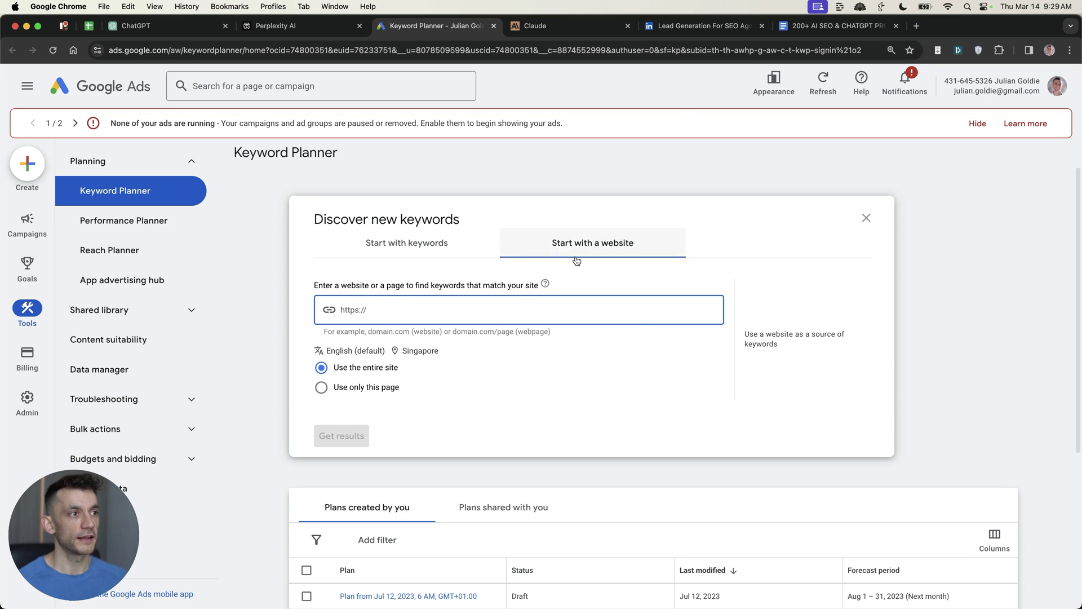
{"action": "type", "text": "neil"}
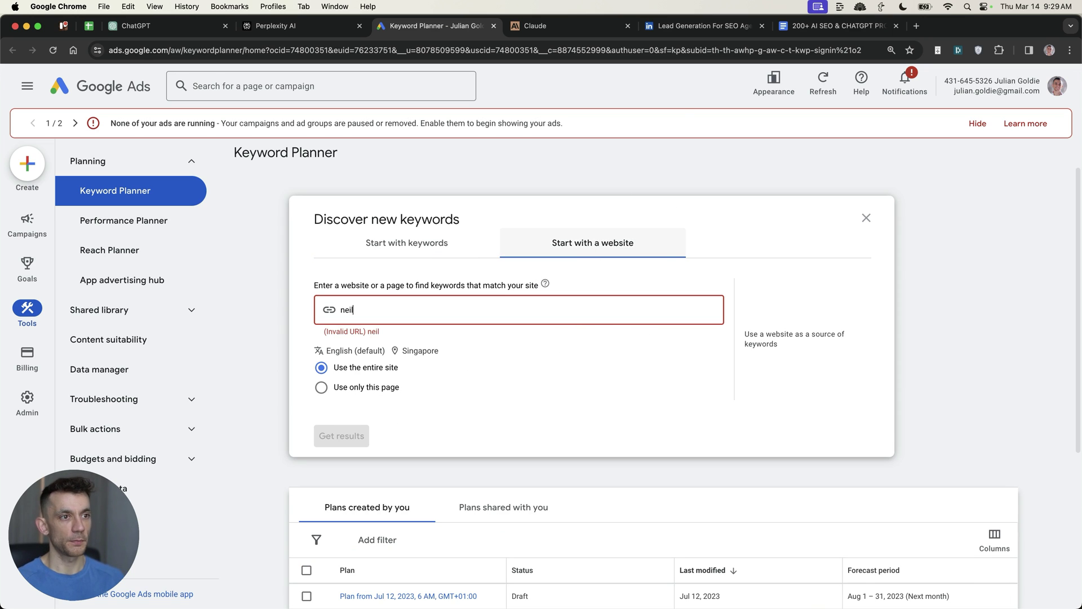
{"action": "type", "text": "patel.com"}
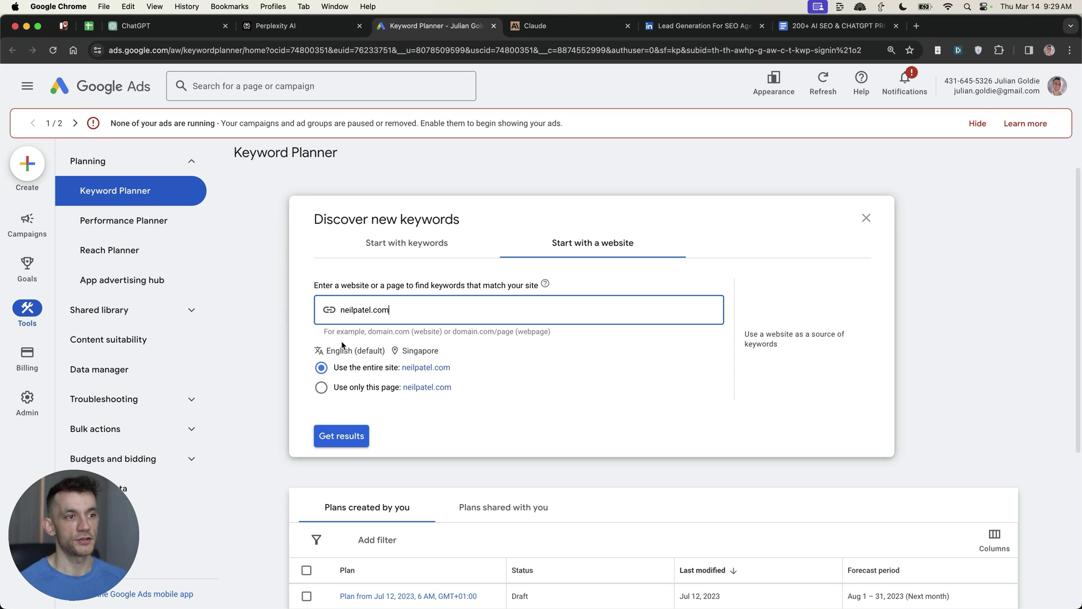
{"action": "left_click", "coordinate": [341, 443]}
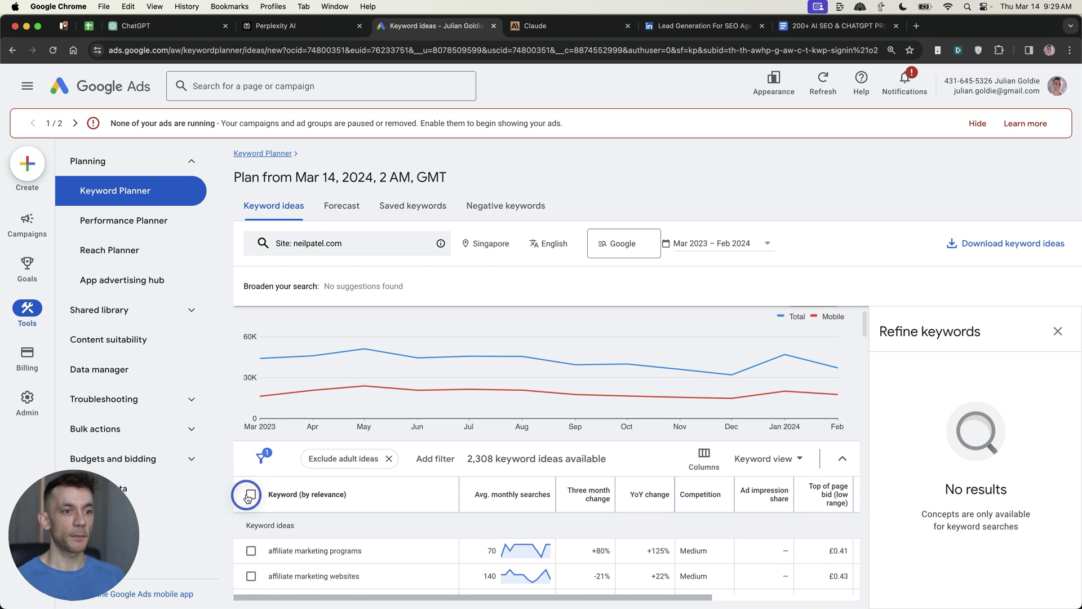
Select all keyword ideas and copy the 100 selected keywords.
{"action": "left_click", "coordinate": [251, 494]}
{"action": "scroll", "coordinate": [338, 535], "scroll_direction": "down", "scroll_amount": 3}
{"action": "scroll", "coordinate": [354, 504], "scroll_direction": "down", "scroll_amount": 3}
{"action": "scroll", "coordinate": [353, 503], "scroll_direction": "down", "scroll_amount": 5}
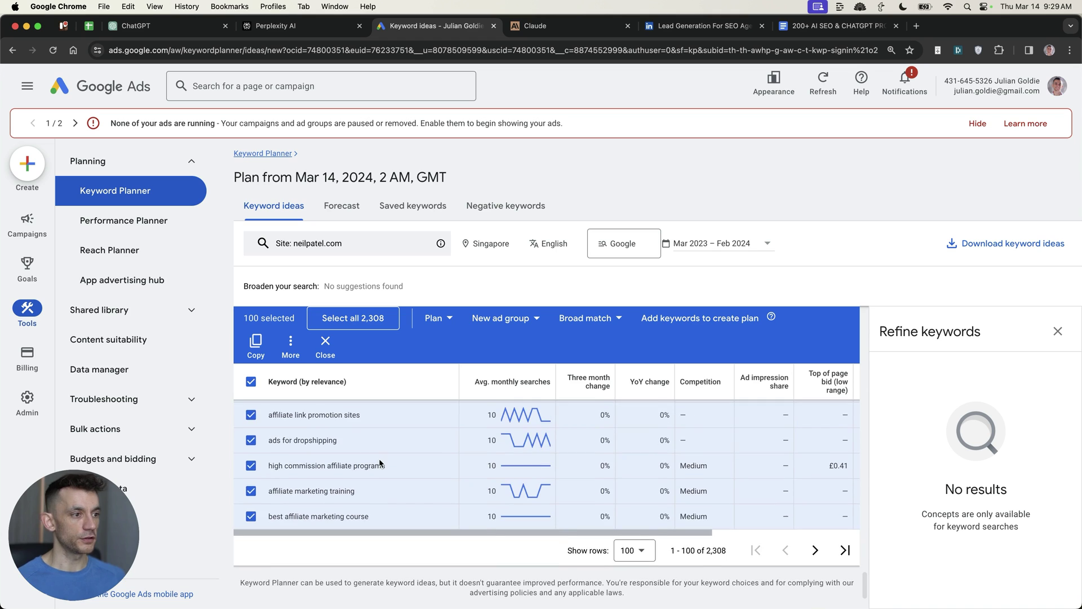
{"action": "scroll", "coordinate": [363, 458], "scroll_direction": "up", "scroll_amount": 5}
{"action": "scroll", "coordinate": [338, 395], "scroll_direction": "up", "scroll_amount": 10}
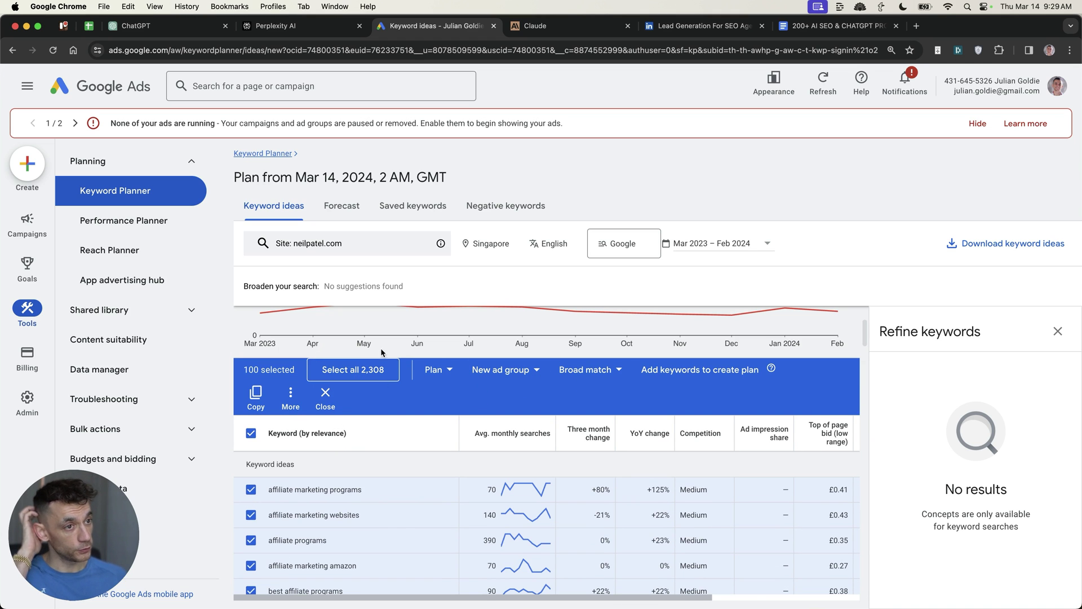
{"action": "left_click", "coordinate": [291, 398]}
{"action": "left_click", "coordinate": [879, 234]}
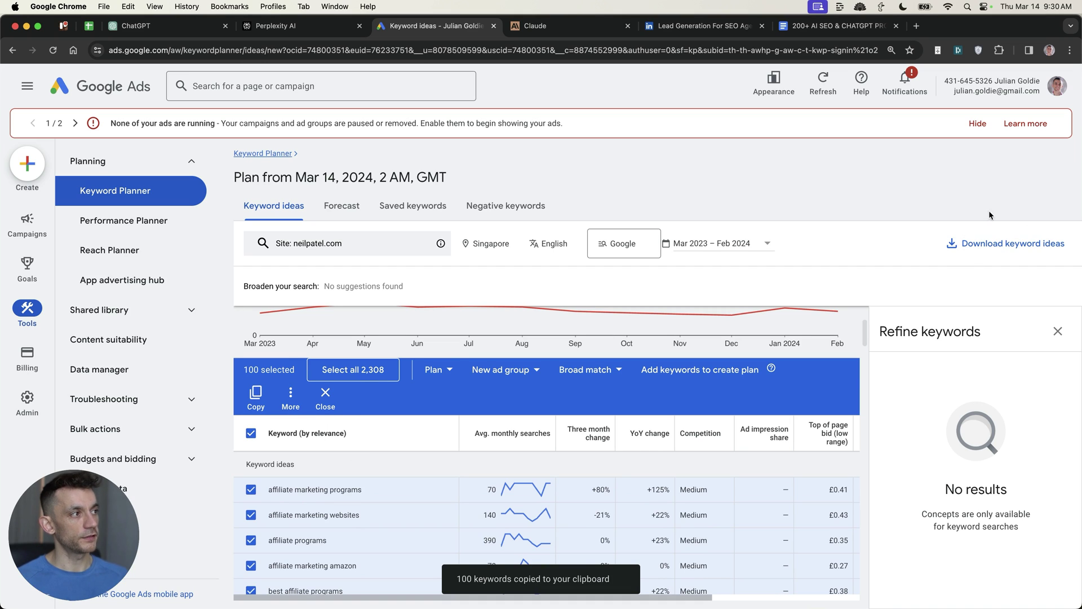
Export the keyword ideas to Google Sheets and open the new sheet.
{"action": "left_click", "coordinate": [981, 245]}
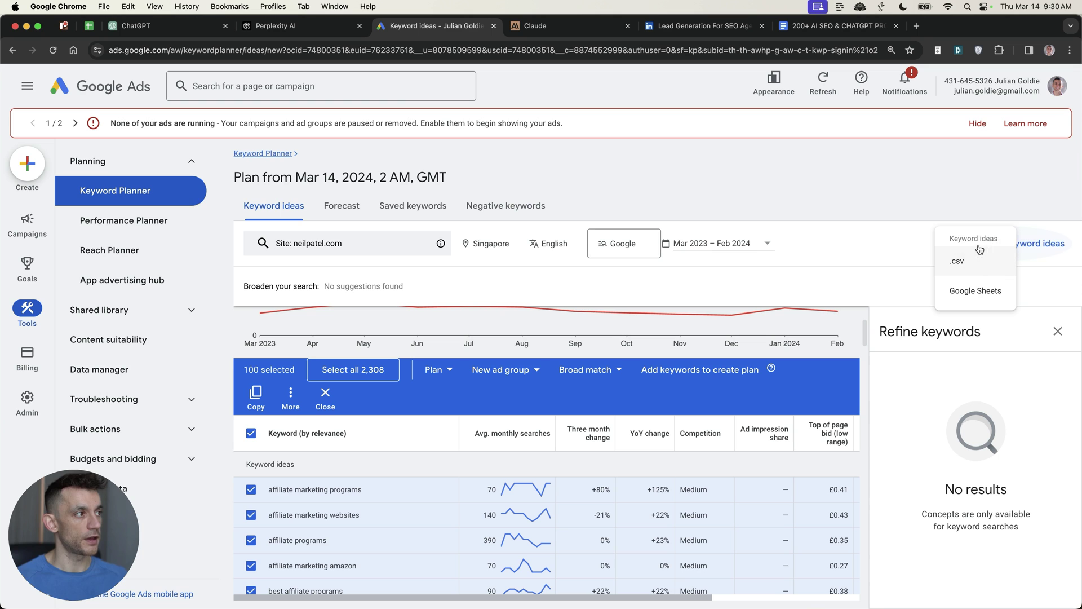
{"action": "left_click", "coordinate": [981, 291]}
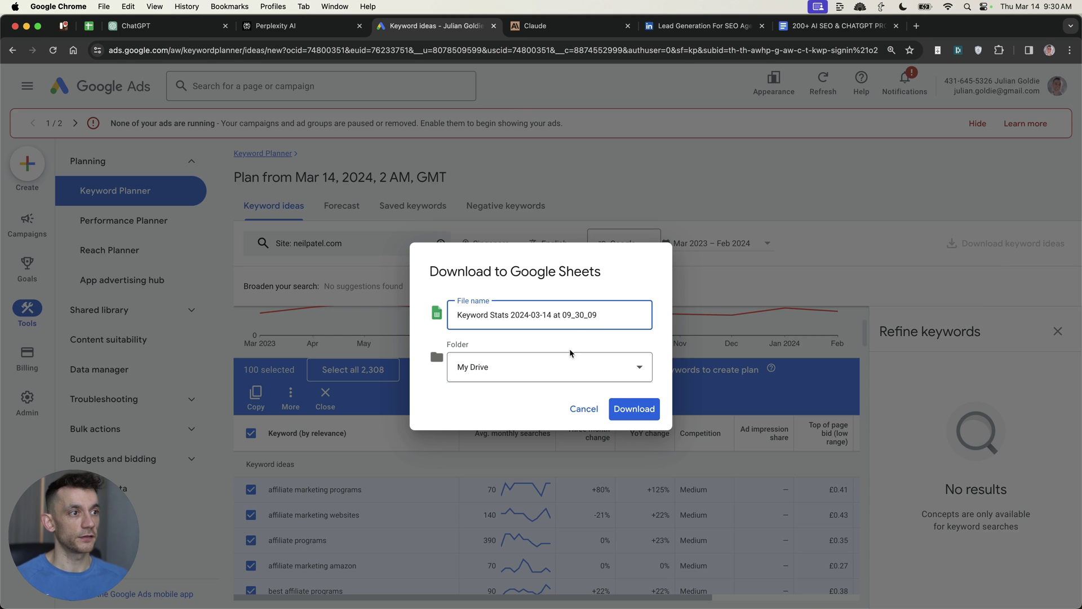
{"action": "left_click", "coordinate": [624, 404]}
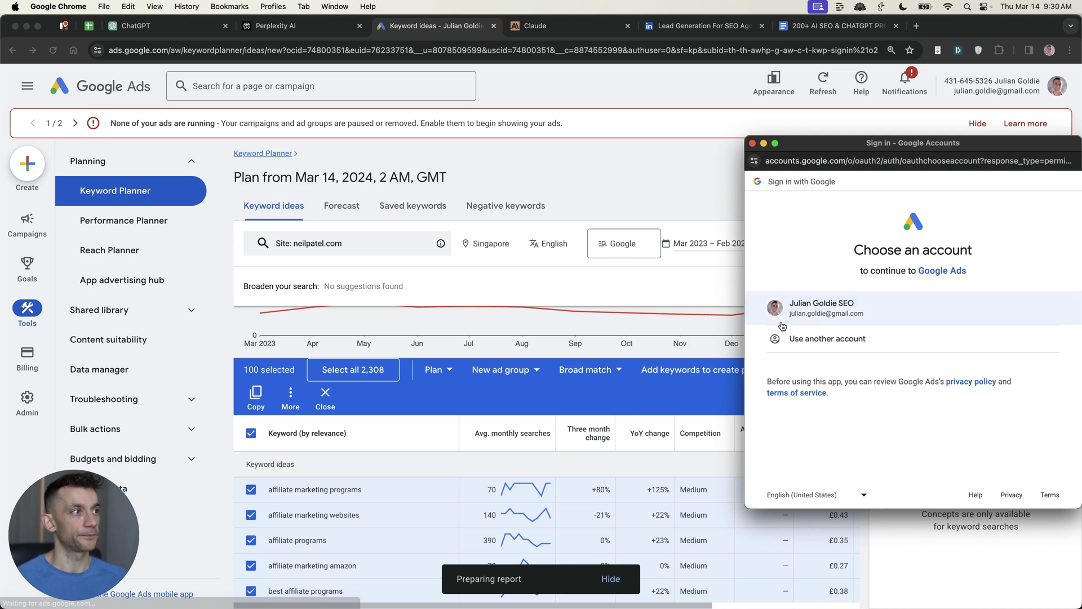
{"action": "left_click", "coordinate": [570, 581]}
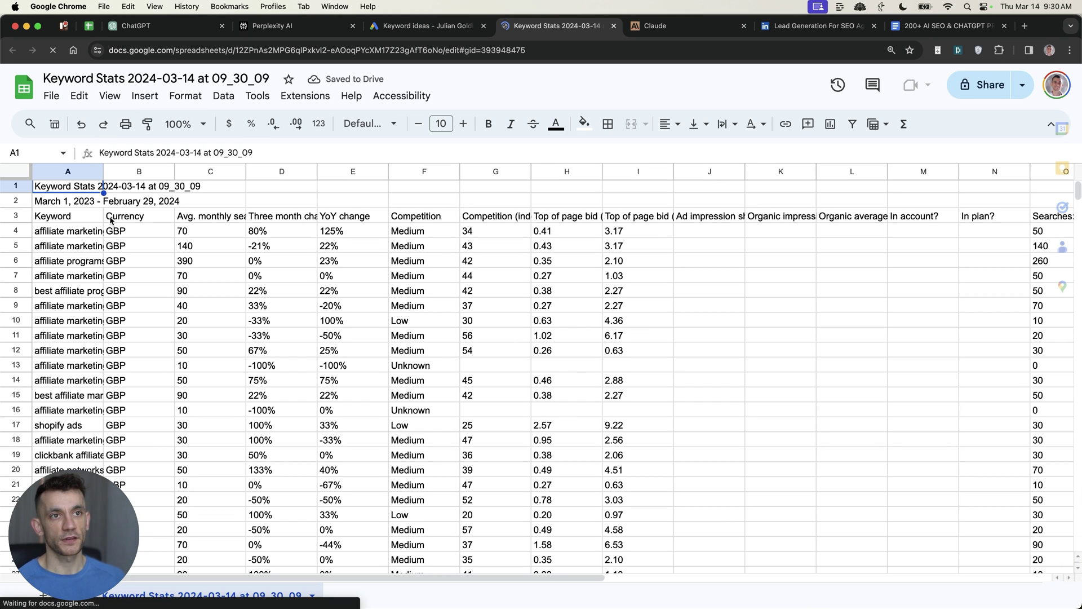
Copy the 2,308 keywords from column A, close the sheet, and paste them into Claude.
{"action": "double_click", "coordinate": [104, 172]}
{"action": "left_click", "coordinate": [135, 231]}
{"action": "key", "text": "ctrl+shift+Down"}
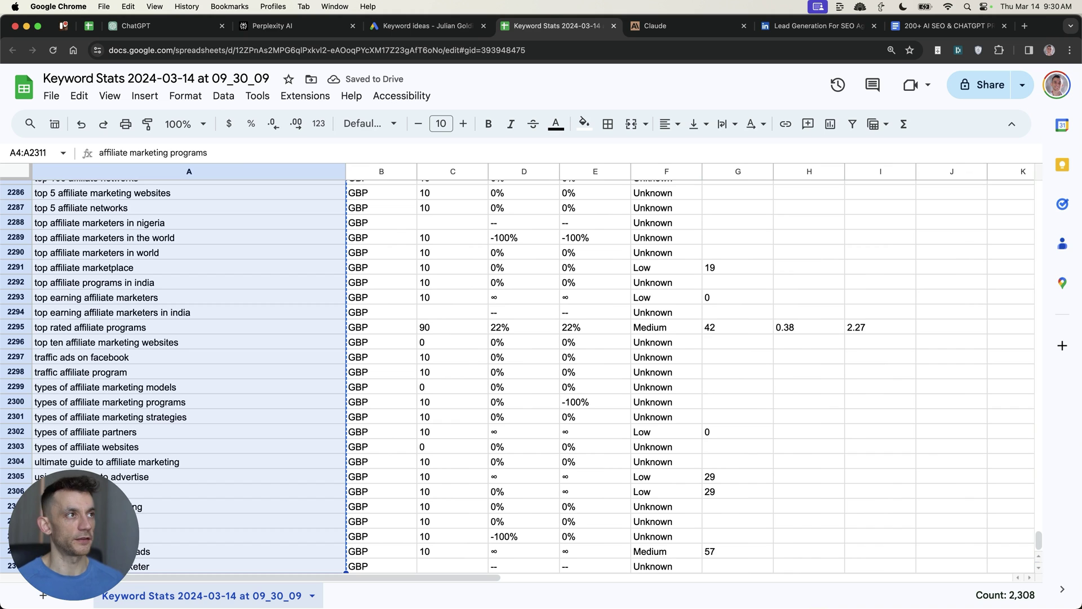
{"action": "scroll", "coordinate": [183, 342], "scroll_direction": "up", "scroll_amount": 20}
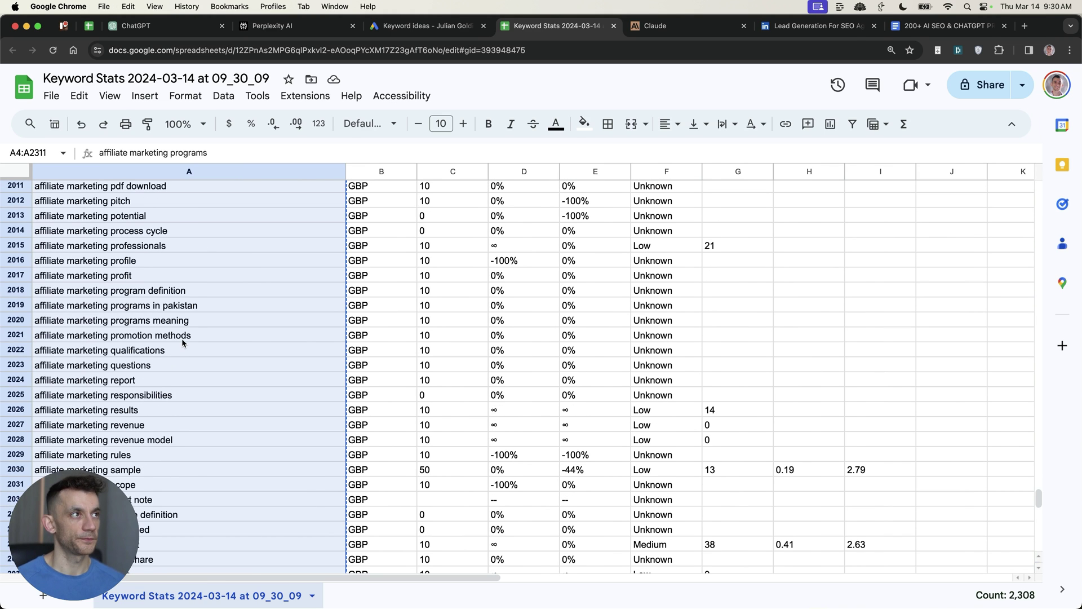
{"action": "key", "text": "super+w"}
{"action": "left_click", "coordinate": [258, 549]}
{"action": "key", "text": "super+v"}
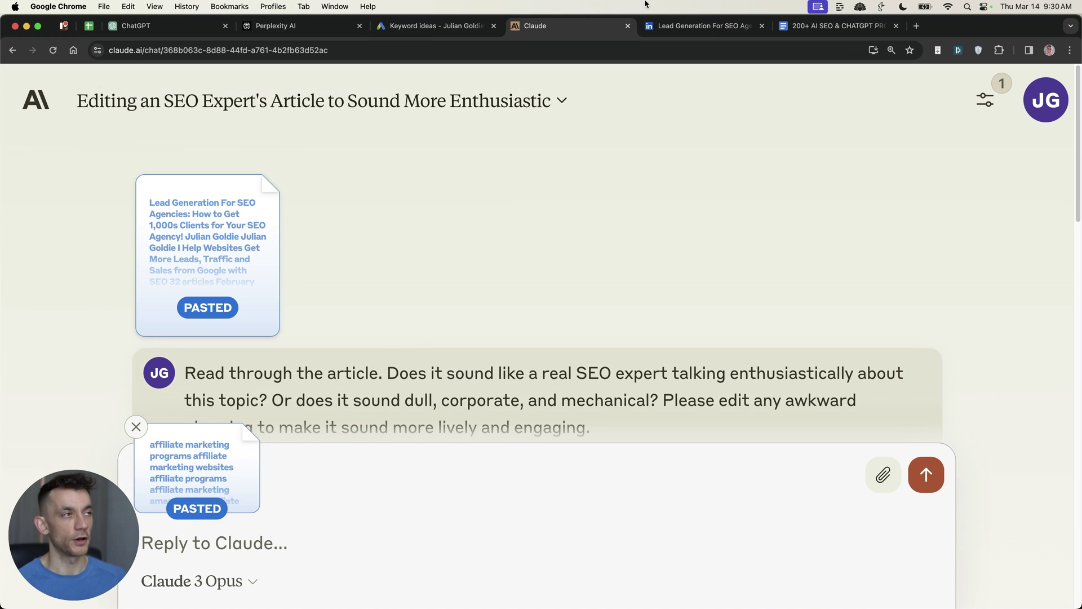
Ask Claude: 'Cluster these keywords into pages that I want for my website'.
{"action": "type", "text": "Cluster these keywords into pages that I want for my website"}
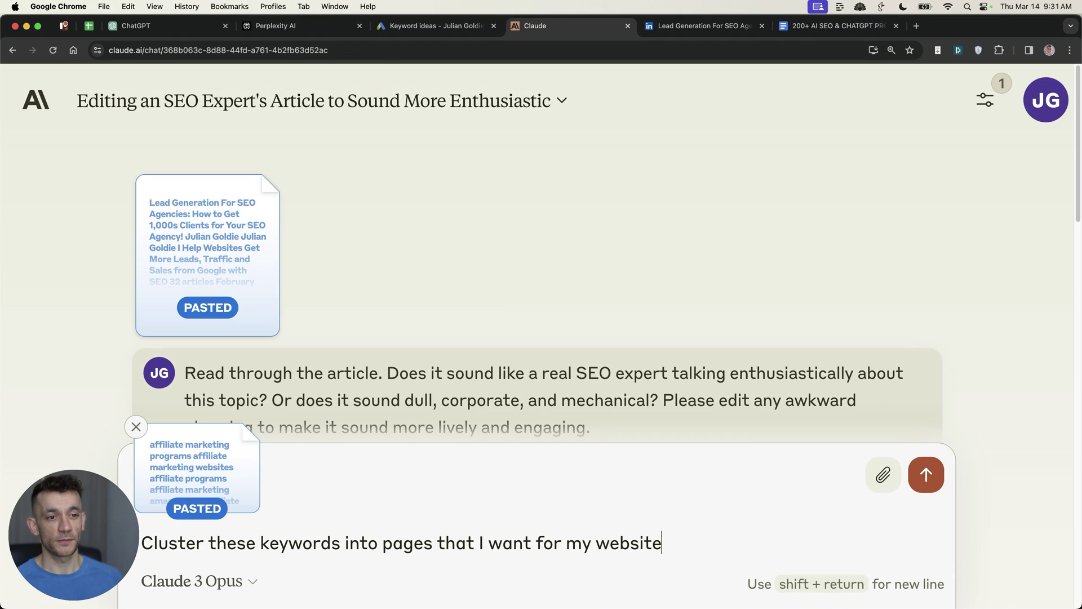
{"action": "key", "text": "super+a"}
{"action": "key", "text": "Right"}
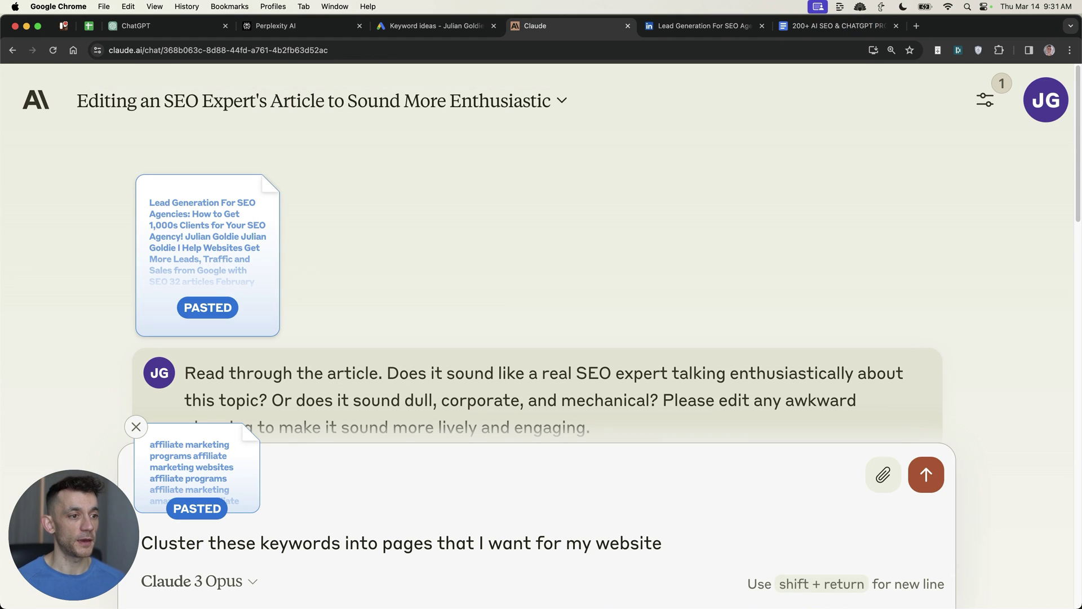
{"action": "key", "text": "Return"}
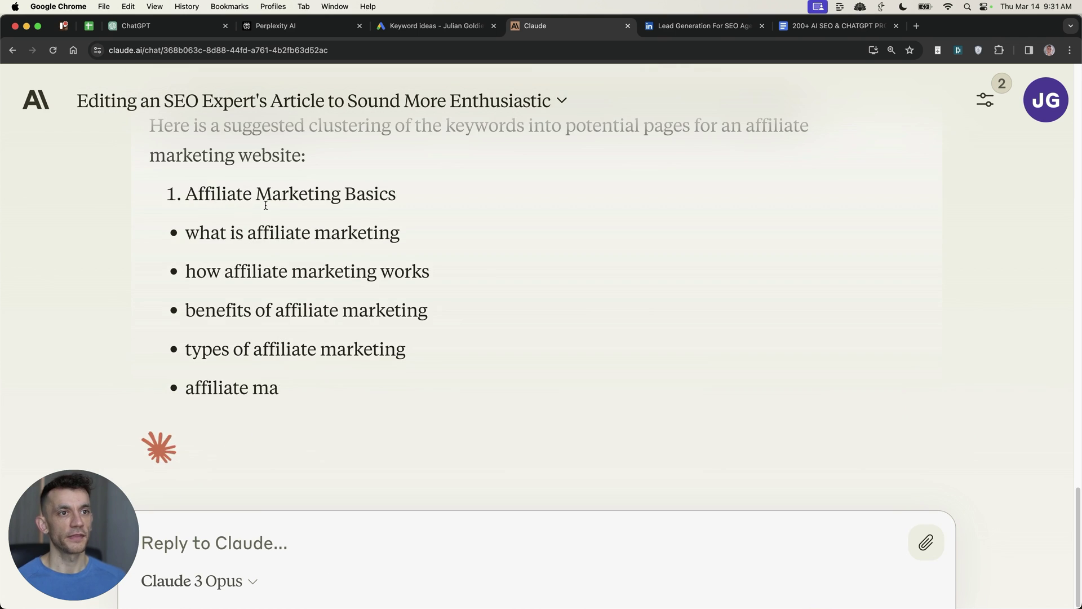
Review the streaming clusters, highlighting the Affiliate Marketing Basics heading and its keywords.
{"action": "scroll", "coordinate": [192, 209], "scroll_direction": "up", "scroll_amount": 4}
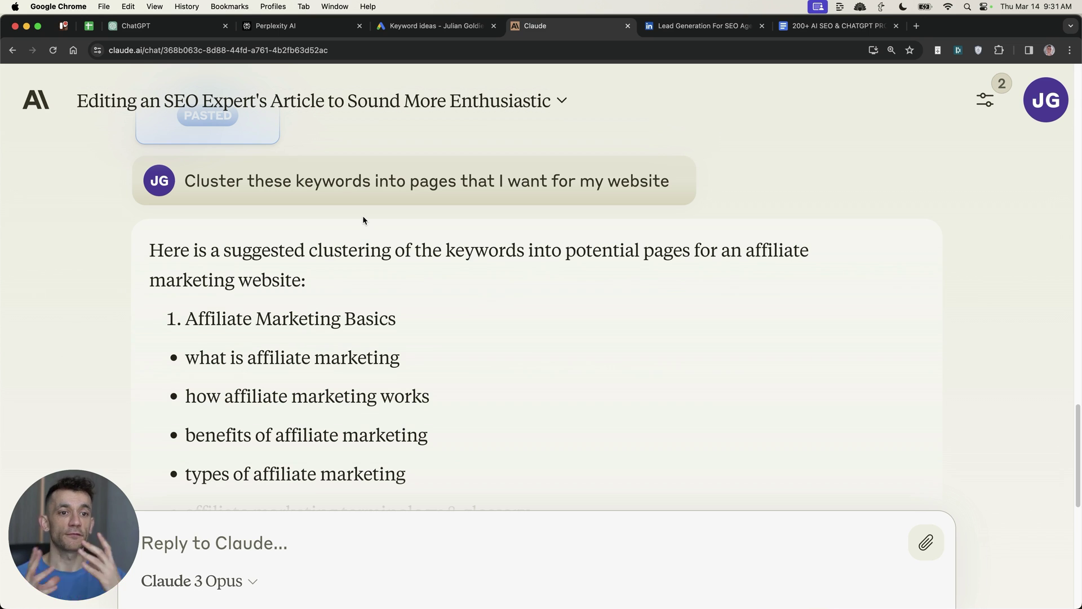
{"action": "double_click", "coordinate": [335, 320]}
{"action": "left_click_drag", "start_coordinate": [179, 357], "coordinate": [416, 468]}
{"action": "scroll", "coordinate": [391, 452], "scroll_direction": "down", "scroll_amount": 2}
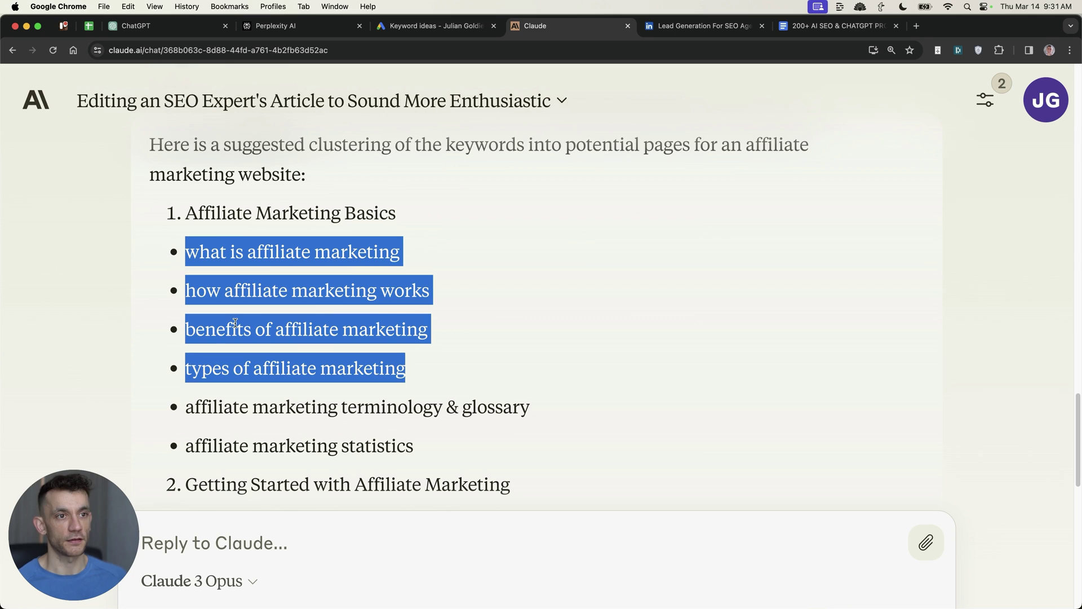
{"action": "triple_click", "coordinate": [251, 221]}
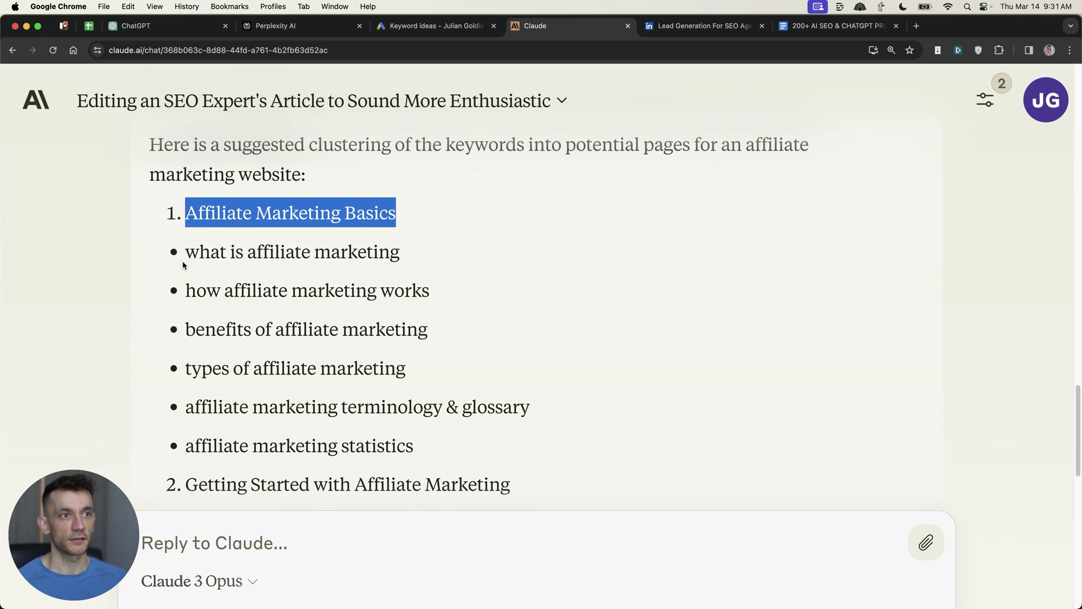
{"action": "mouse_move", "coordinate": [185, 266]}
{"action": "left_mouse_down"}
{"action": "mouse_move", "coordinate": [384, 284]}
{"action": "mouse_move", "coordinate": [462, 336]}
{"action": "left_mouse_up"}
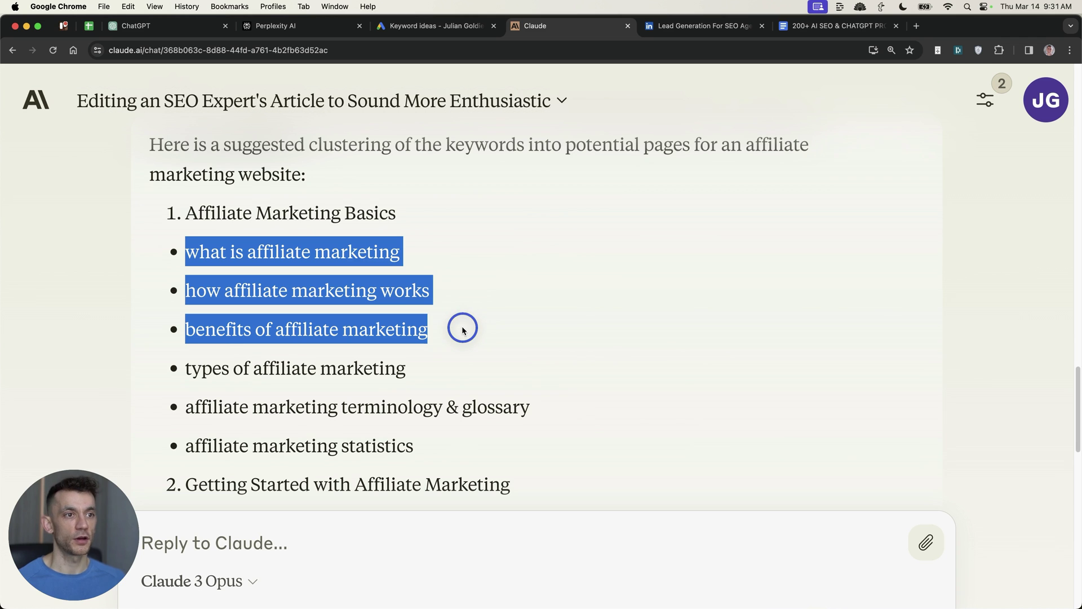
{"action": "scroll", "coordinate": [196, 310], "scroll_direction": "down", "scroll_amount": 3}
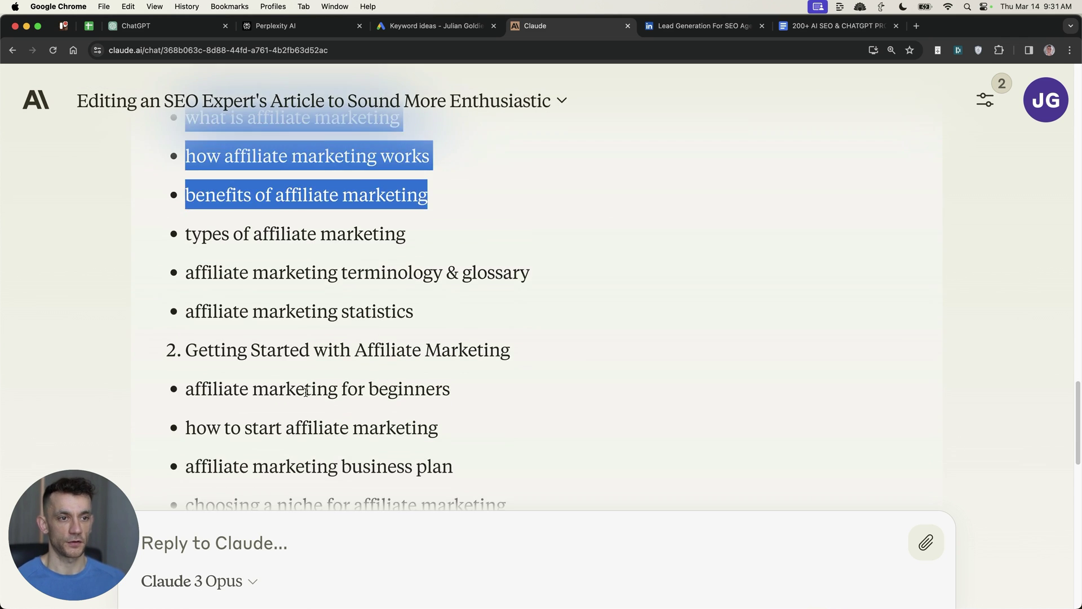
{"action": "scroll", "coordinate": [195, 309], "scroll_direction": "down", "scroll_amount": 1}
{"action": "left_click_drag", "start_coordinate": [182, 238], "coordinate": [486, 417]}
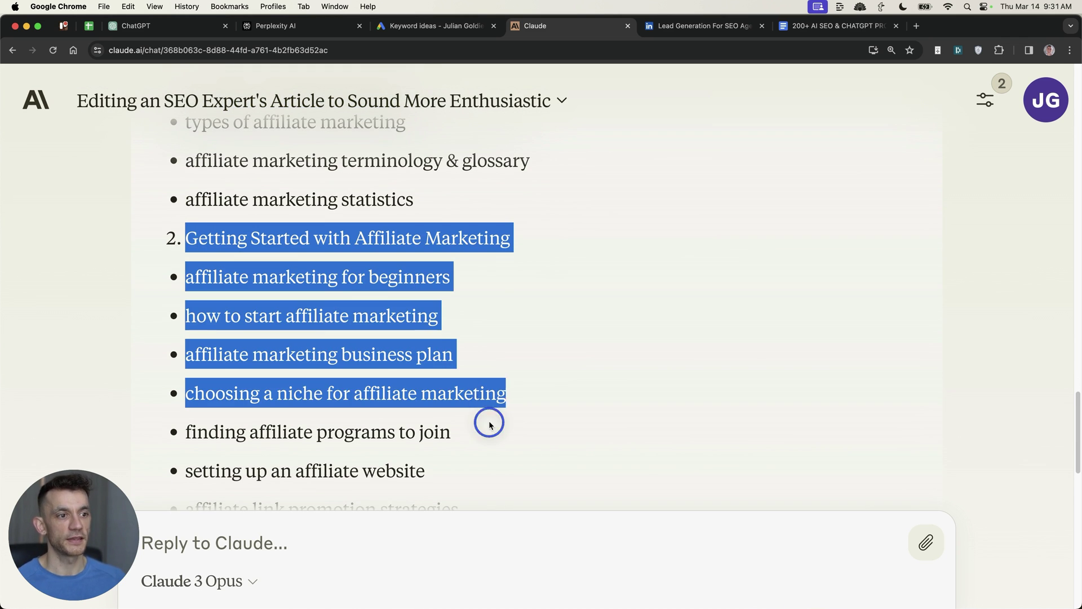
{"action": "scroll", "coordinate": [486, 417], "scroll_direction": "down", "scroll_amount": 3}
{"action": "scroll", "coordinate": [486, 411], "scroll_direction": "down", "scroll_amount": 1}
{"action": "scroll", "coordinate": [338, 339], "scroll_direction": "down", "scroll_amount": 1}
{"action": "left_click_drag", "start_coordinate": [186, 264], "coordinate": [476, 425]}
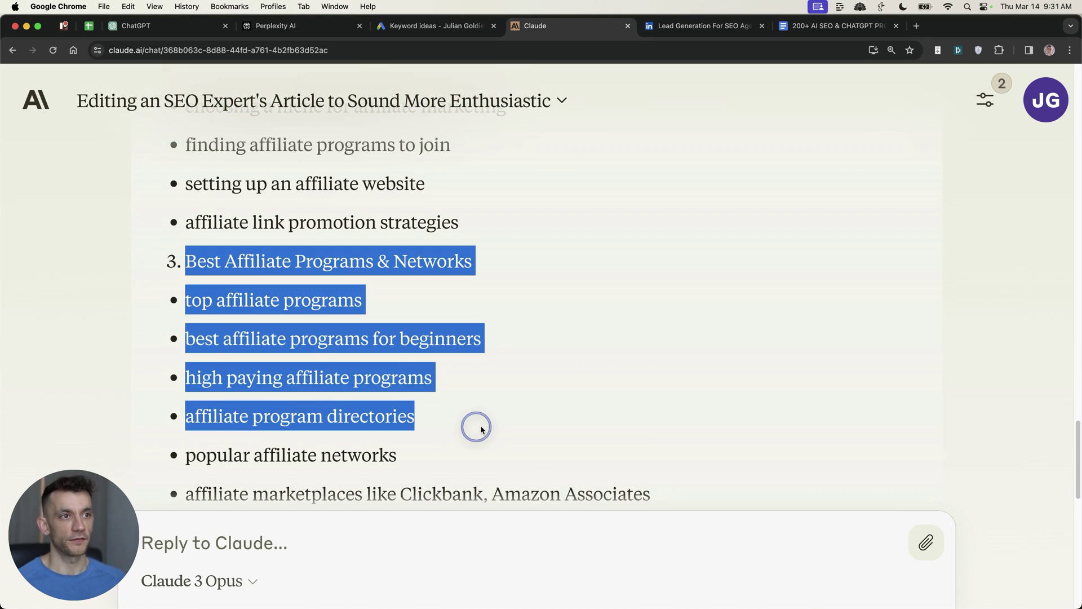
{"action": "scroll", "coordinate": [477, 422], "scroll_direction": "down", "scroll_amount": 4}
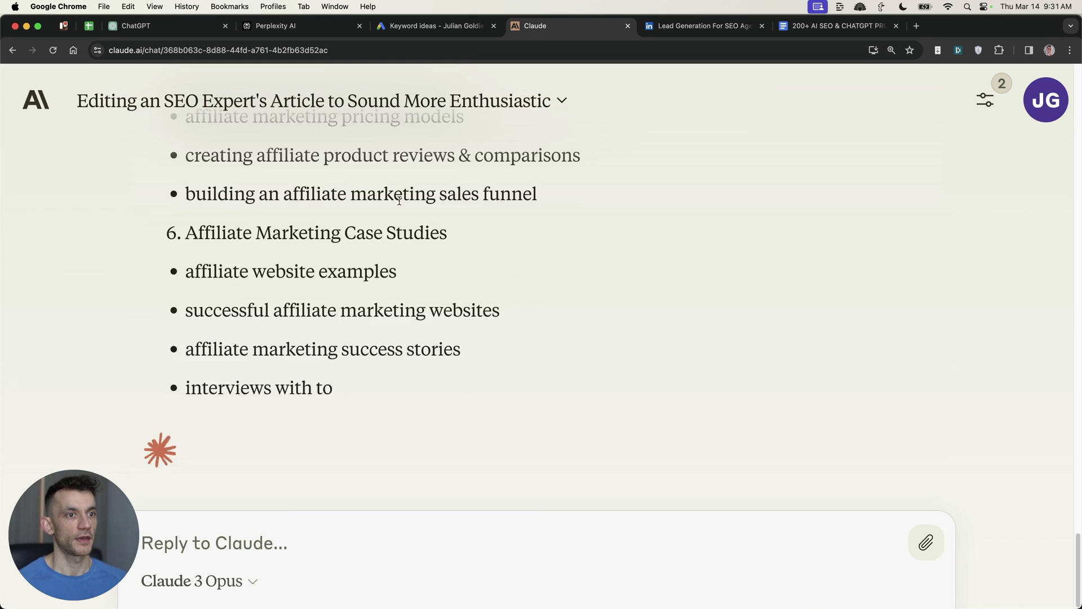
Check the conversation's start, then return to the end of Claude's finished response.
{"action": "key", "text": "super+Up"}
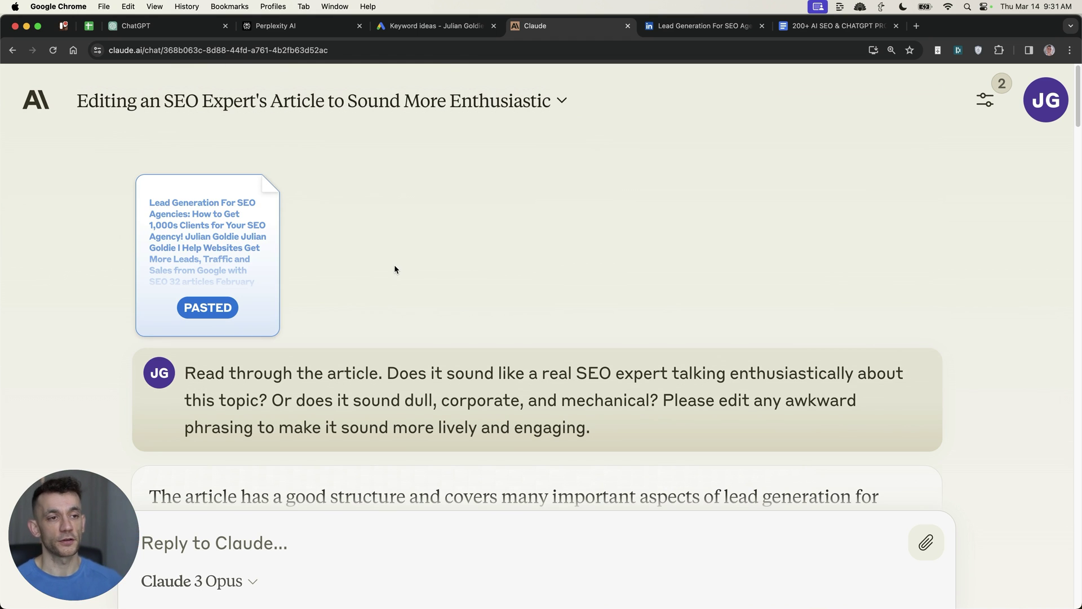
{"action": "scroll", "coordinate": [394, 269], "scroll_direction": "down", "scroll_amount": 20}
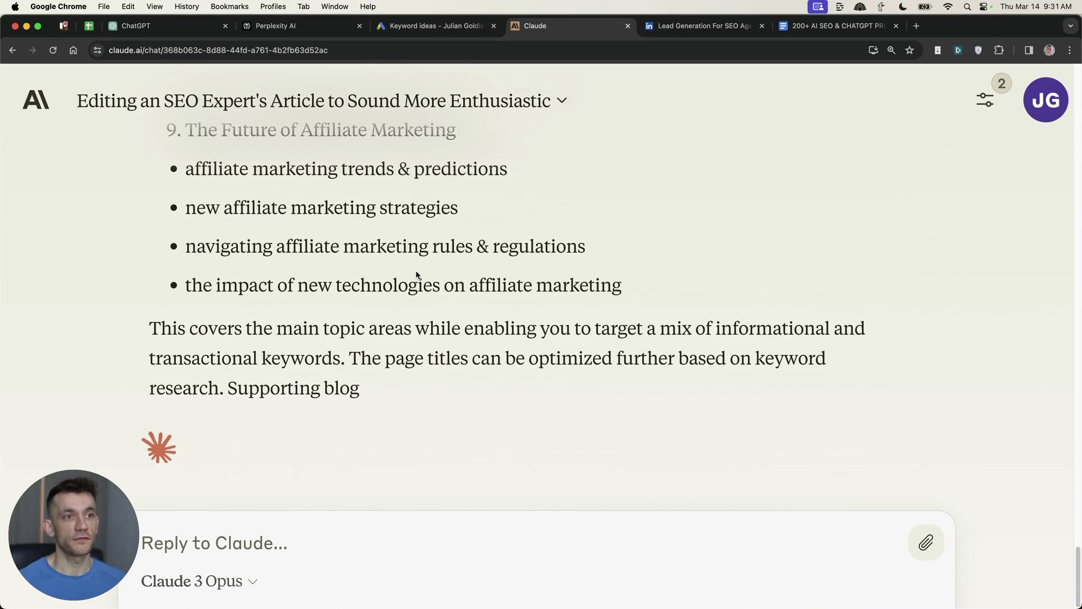
{"action": "scroll", "coordinate": [417, 274], "scroll_direction": "up", "scroll_amount": 5}
{"action": "scroll", "coordinate": [430, 234], "scroll_direction": "up", "scroll_amount": 10}
{"action": "scroll", "coordinate": [430, 234], "scroll_direction": "up", "scroll_amount": 15}
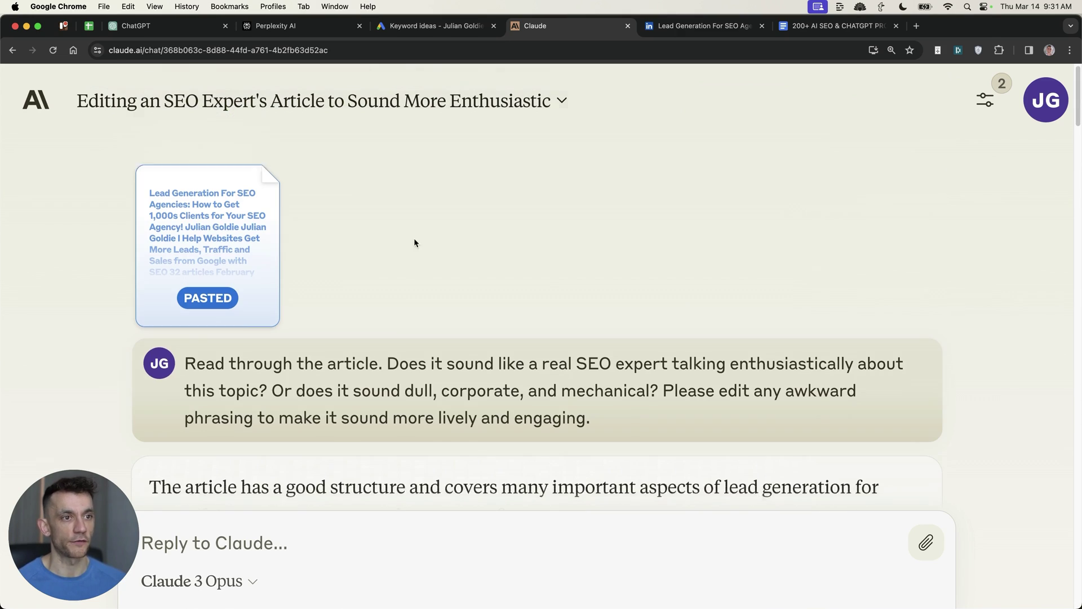
{"action": "left_click", "coordinate": [566, 33]}
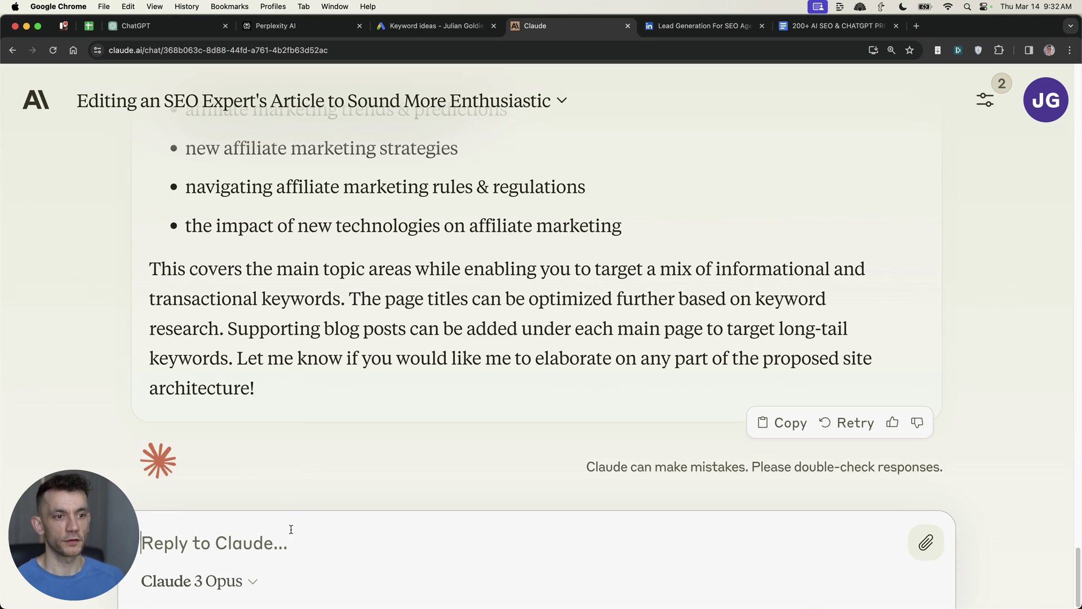
Paste the article and ask Claude to review and expand its surface-level claims.
{"action": "key", "text": "super+v"}
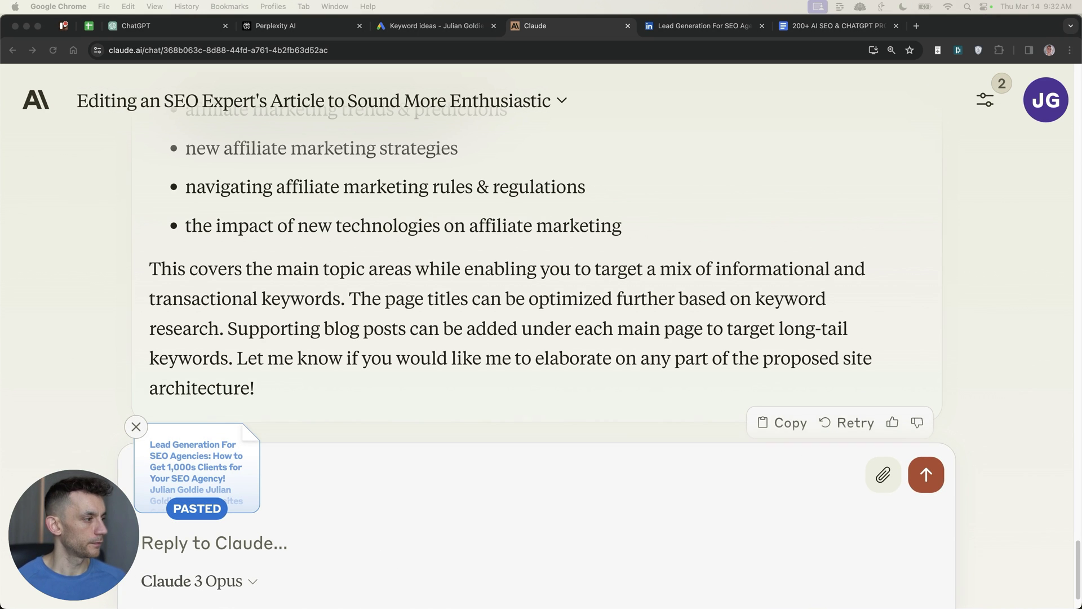
{"action": "type", "text": "Review the article for any claims or statements that are surface level only. Expand on these by providing more detail, examples, and explanation for why/how it achieves the claimed benefit. Aim to help the reader truly understand the value."}
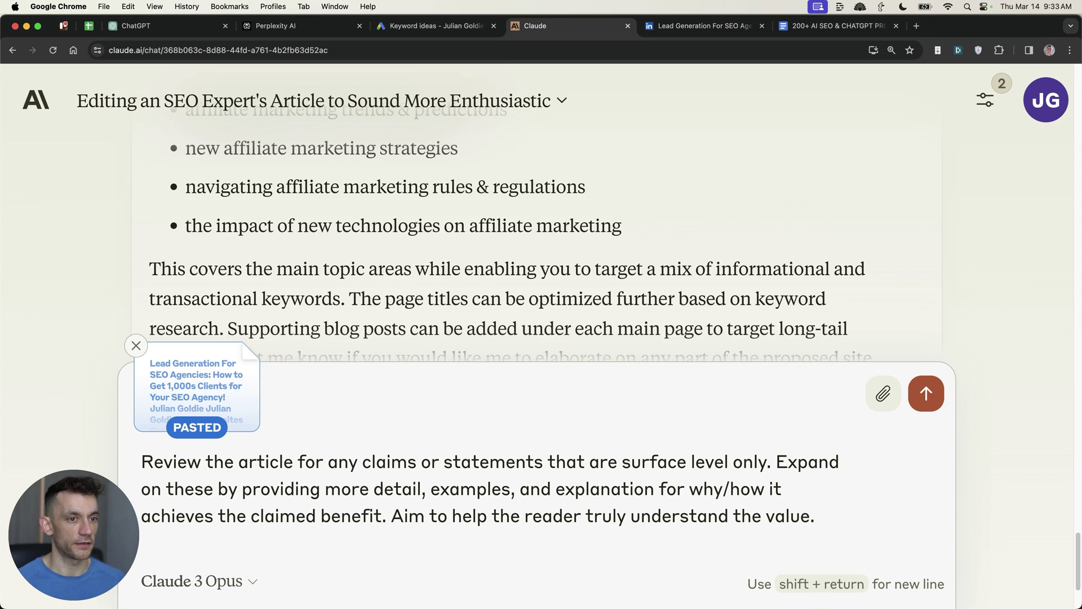
{"action": "left_click", "coordinate": [930, 395]}
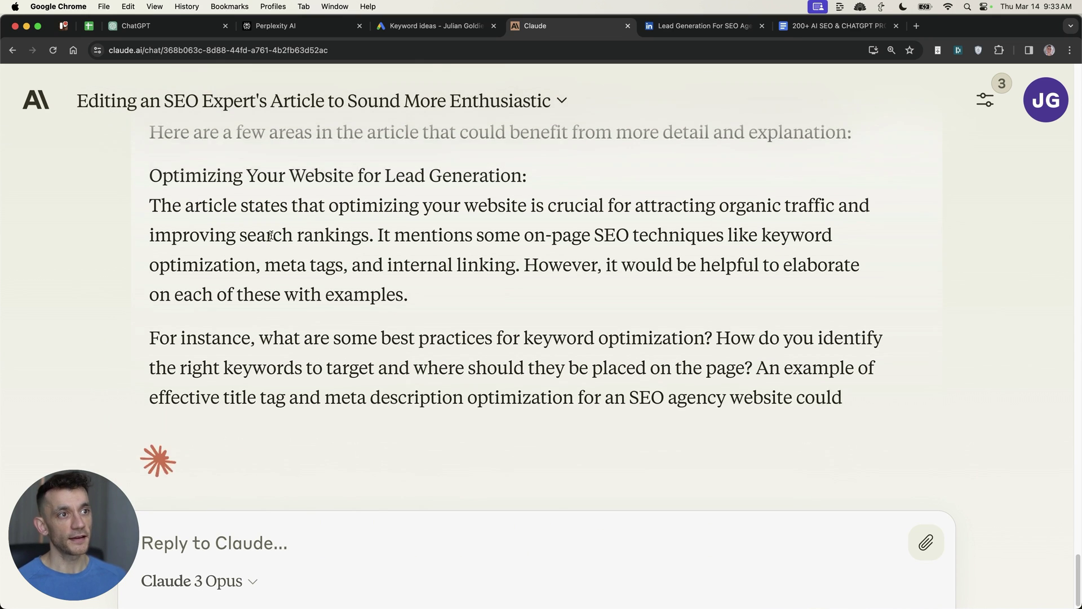
Highlight the response's opening line and its Optimizing Your Website for Lead Generation section.
{"action": "scroll", "coordinate": [136, 208], "scroll_direction": "up", "scroll_amount": 5}
{"action": "left_click_drag", "start_coordinate": [149, 186], "coordinate": [442, 355]}
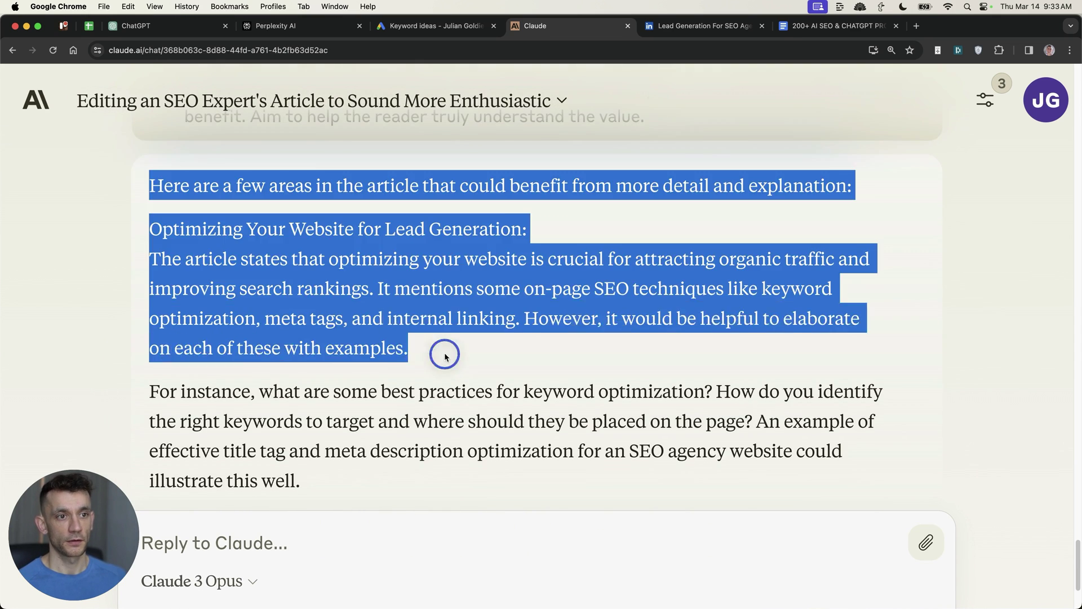
{"action": "scroll", "coordinate": [307, 367], "scroll_direction": "up", "scroll_amount": 2}
{"action": "scroll", "coordinate": [265, 344], "scroll_direction": "down", "scroll_amount": 2}
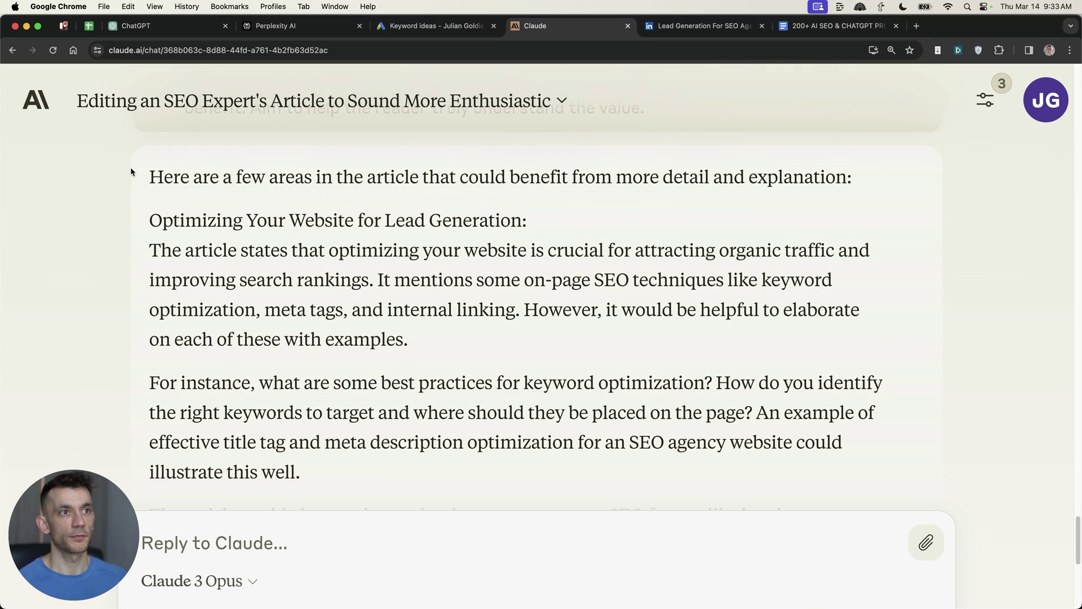
{"action": "left_click_drag", "start_coordinate": [139, 178], "coordinate": [831, 184]}
{"action": "left_click", "coordinate": [564, 270]}
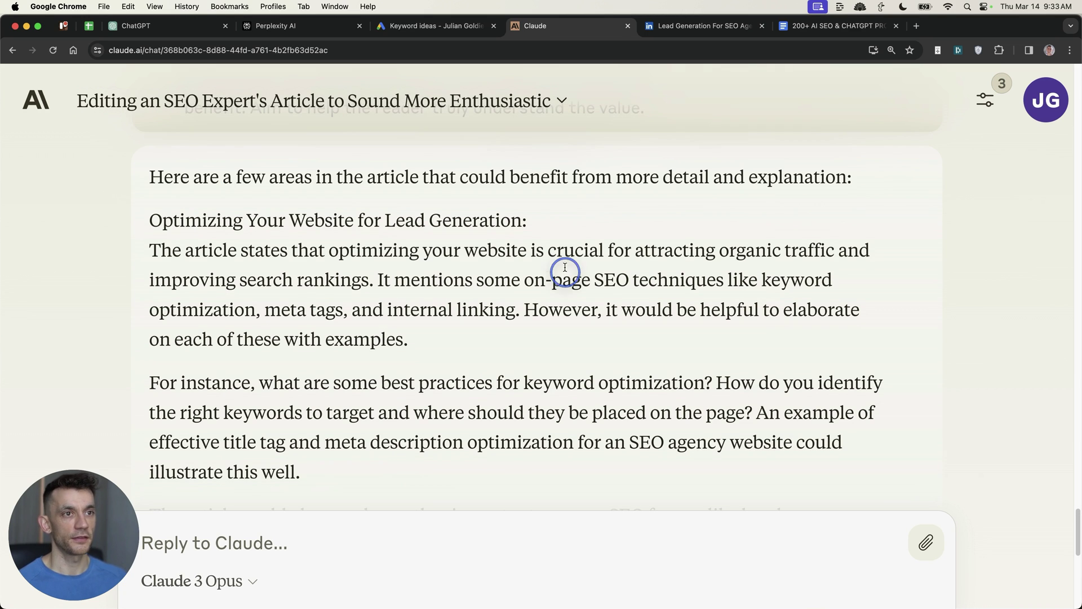
{"action": "left_click_drag", "start_coordinate": [150, 220], "coordinate": [464, 338]}
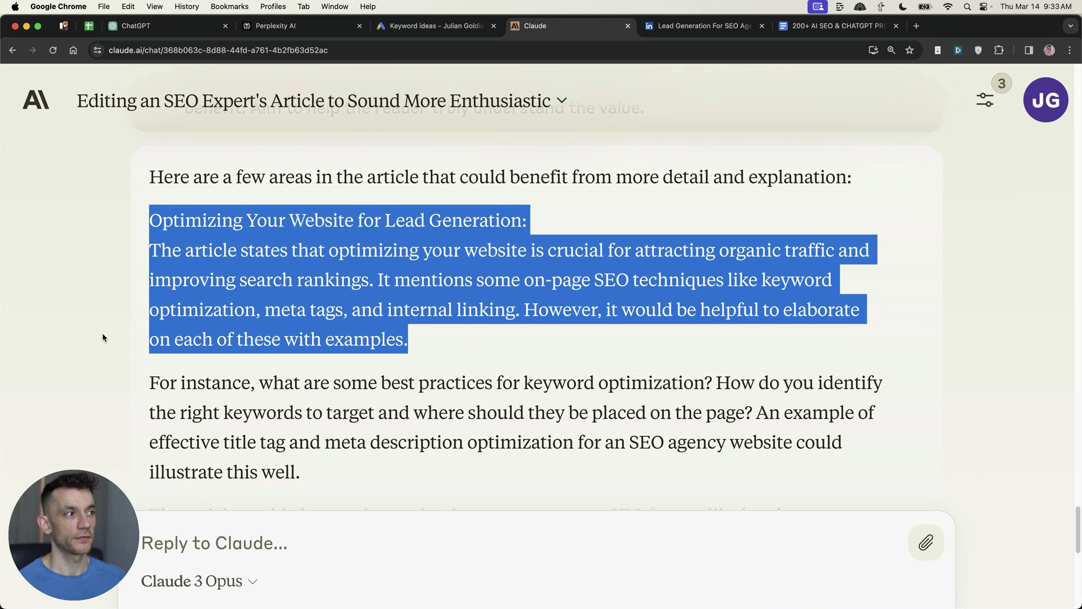
{"action": "left_click", "coordinate": [457, 342]}
Highlight the 'For instance' paragraph, then move the Perplexity tab last and view it.
{"action": "scroll", "coordinate": [304, 270], "scroll_direction": "down", "scroll_amount": 3}
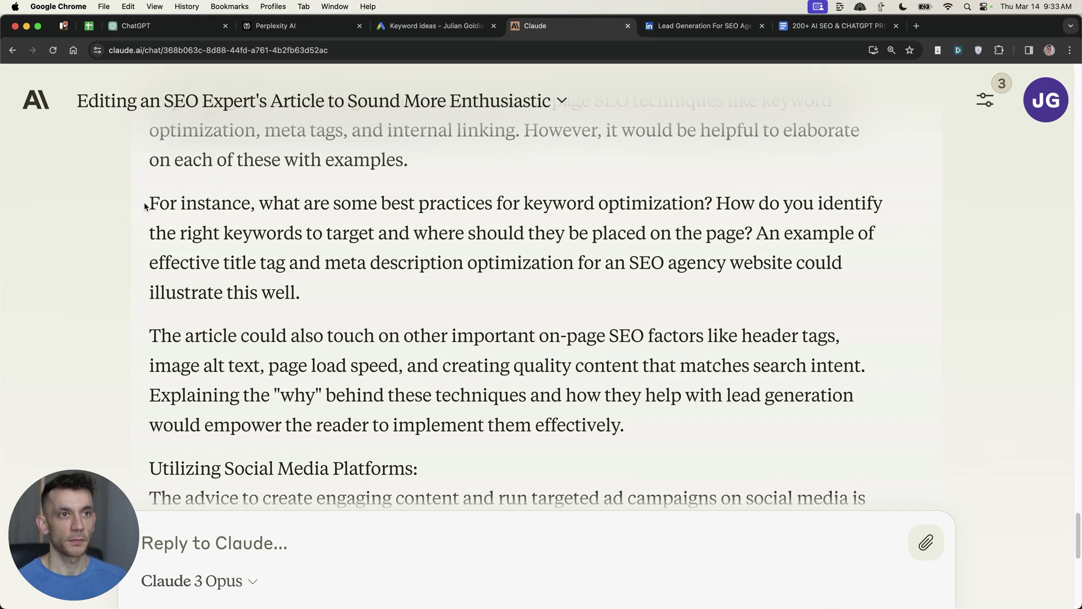
{"action": "left_click_drag", "start_coordinate": [150, 203], "coordinate": [374, 300]}
{"action": "triple_click", "coordinate": [341, 247]}
{"action": "scroll", "coordinate": [341, 246], "scroll_direction": "down", "scroll_amount": 10}
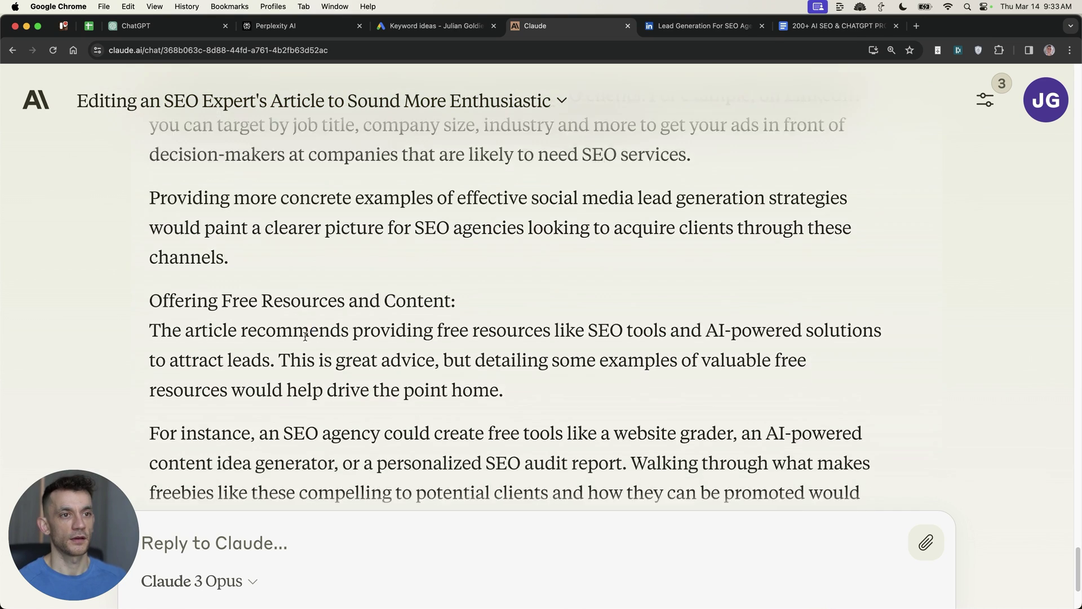
{"action": "scroll", "coordinate": [395, 294], "scroll_direction": "down", "scroll_amount": 2}
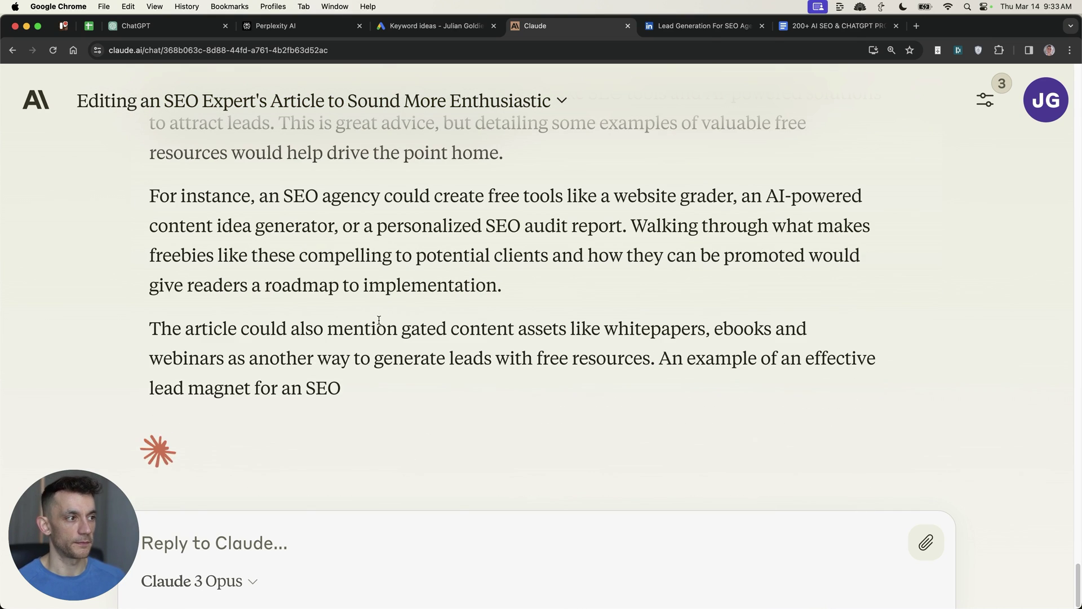
{"action": "left_click_drag", "start_coordinate": [276, 25], "coordinate": [774, 41]}
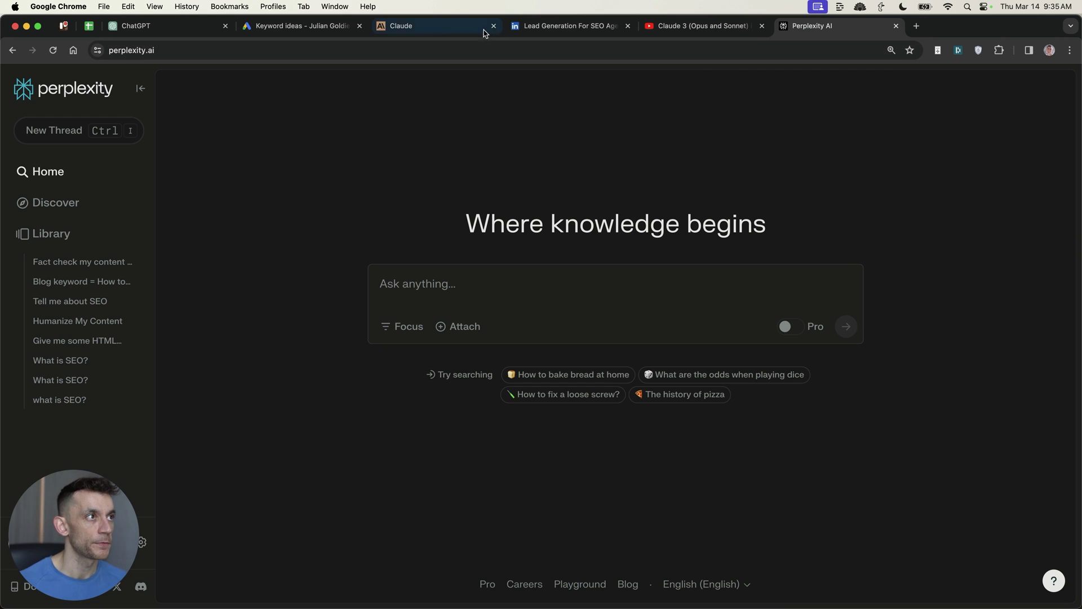
Copy the URL of the Claude 3 on Perplexity Pro YouTube video, then return to Perplexity.
{"action": "left_click", "coordinate": [665, 26]}
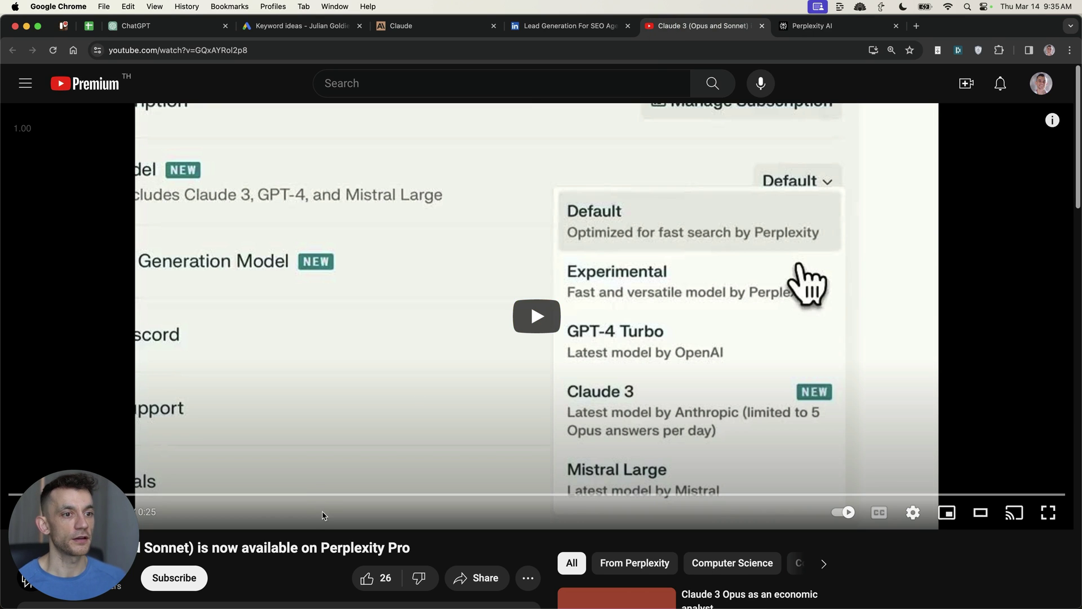
{"action": "left_click", "coordinate": [197, 495]}
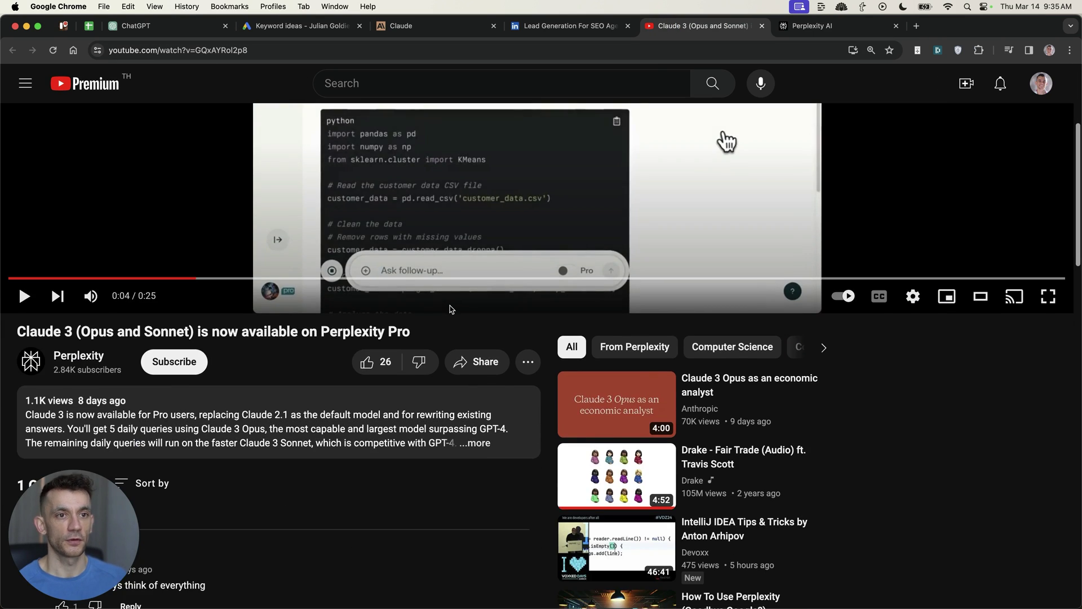
{"action": "right_click", "coordinate": [474, 266]}
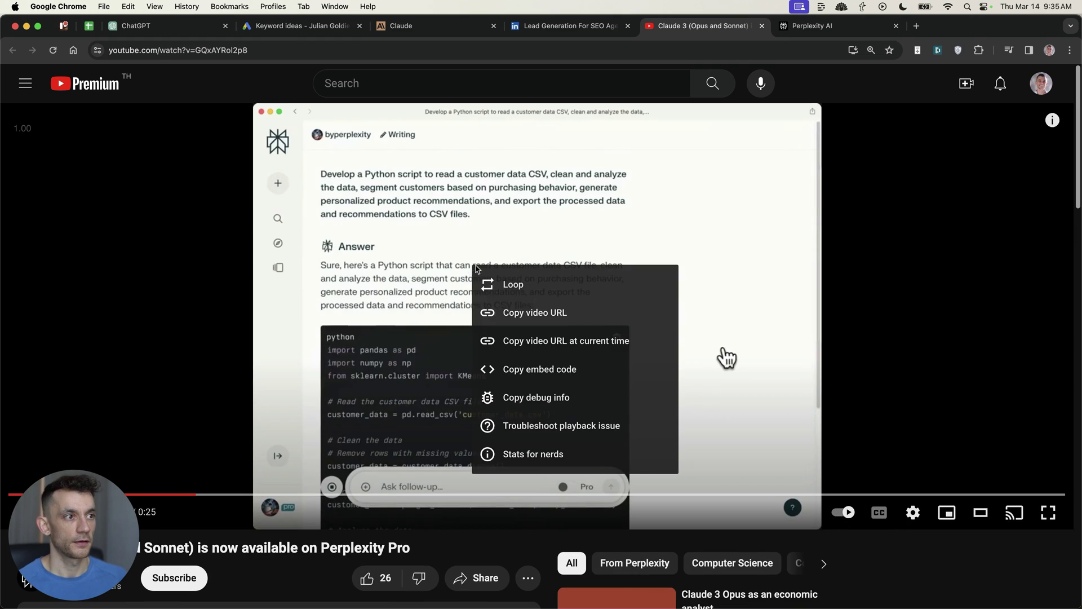
{"action": "left_click", "coordinate": [528, 314]}
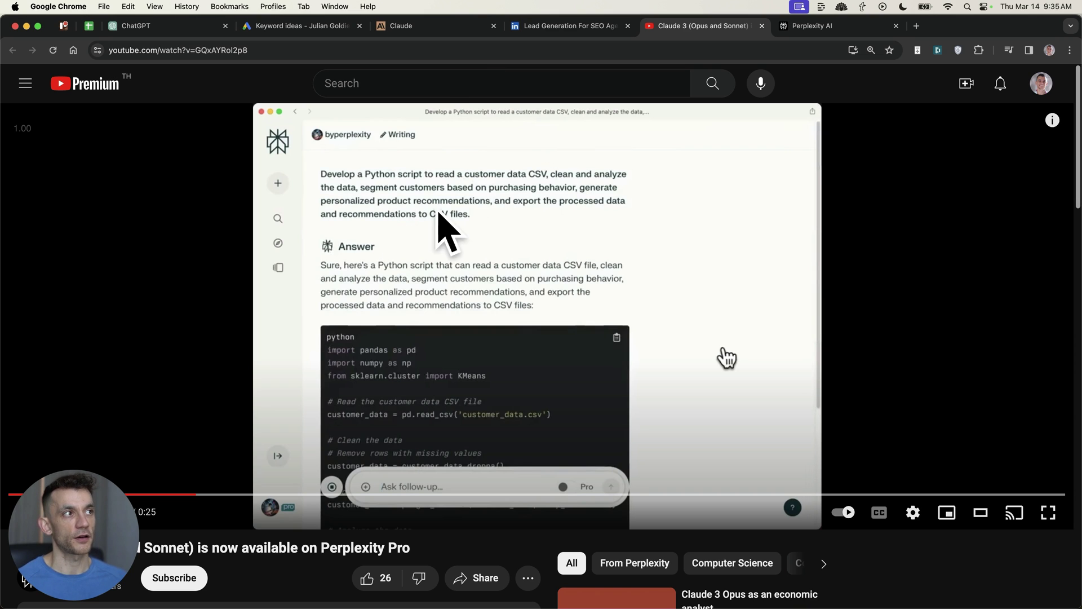
{"action": "left_click", "coordinate": [835, 32]}
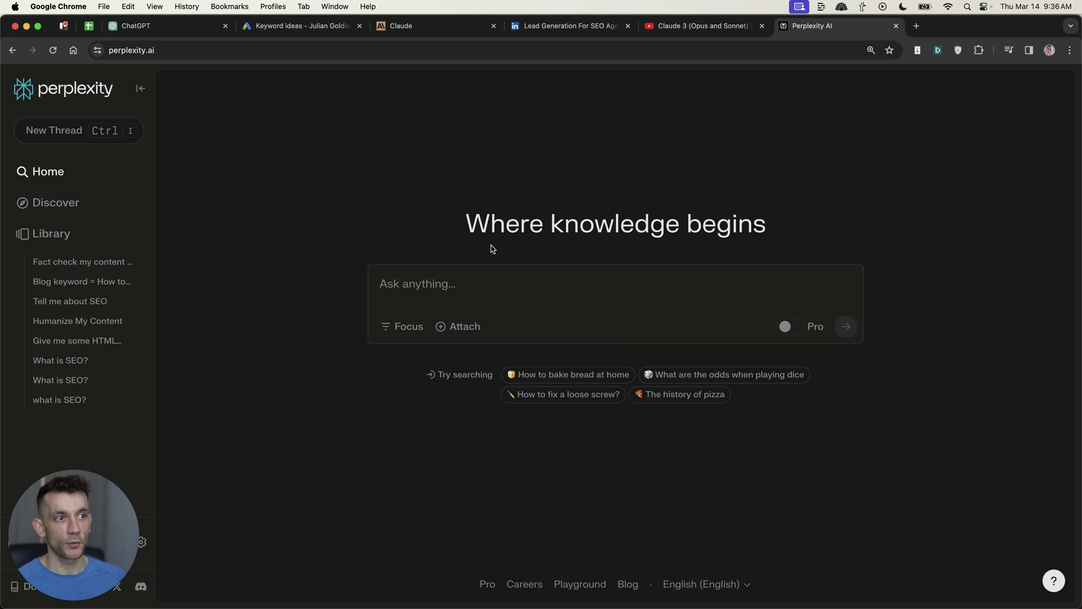
Switch Perplexity's AI model to Claude 3.
{"action": "left_click", "coordinate": [484, 292]}
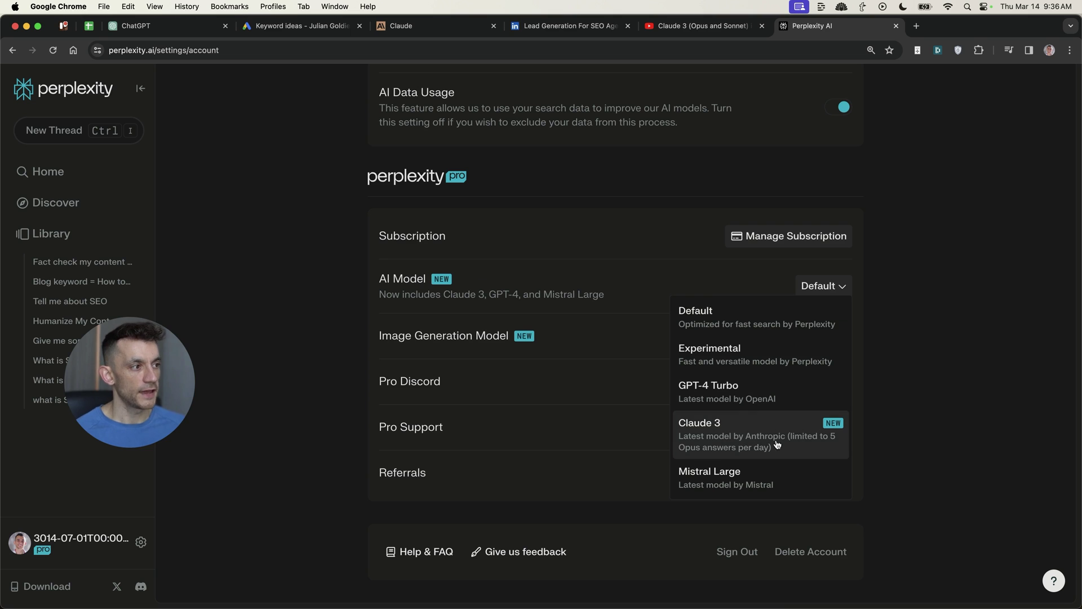
{"action": "left_click", "coordinate": [777, 444]}
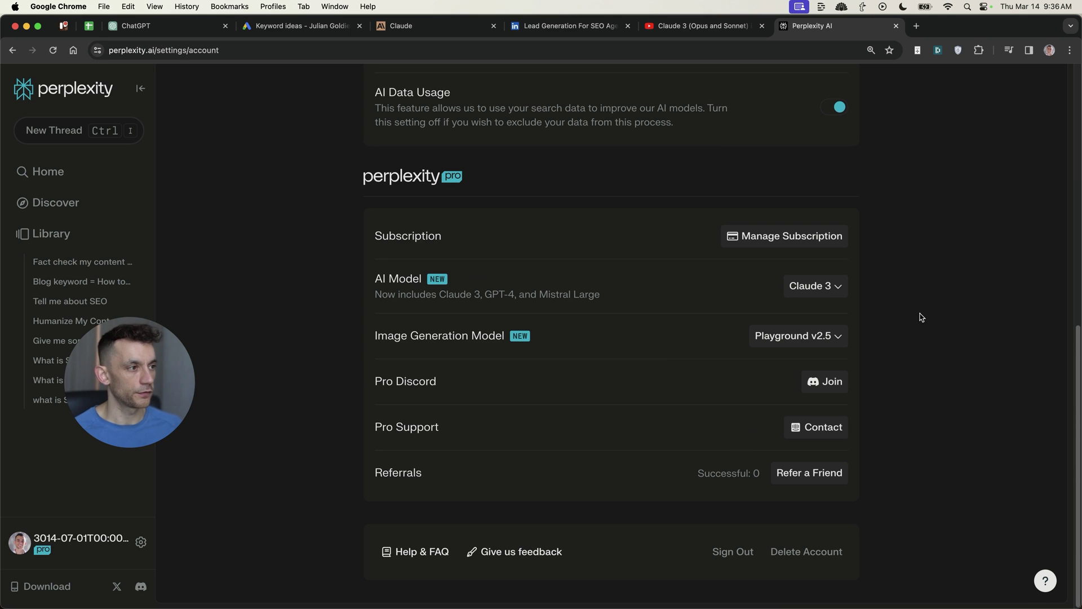
{"action": "scroll", "coordinate": [755, 338], "scroll_direction": "up", "scroll_amount": 10}
{"action": "left_click_drag", "start_coordinate": [137, 377], "coordinate": [75, 495]}
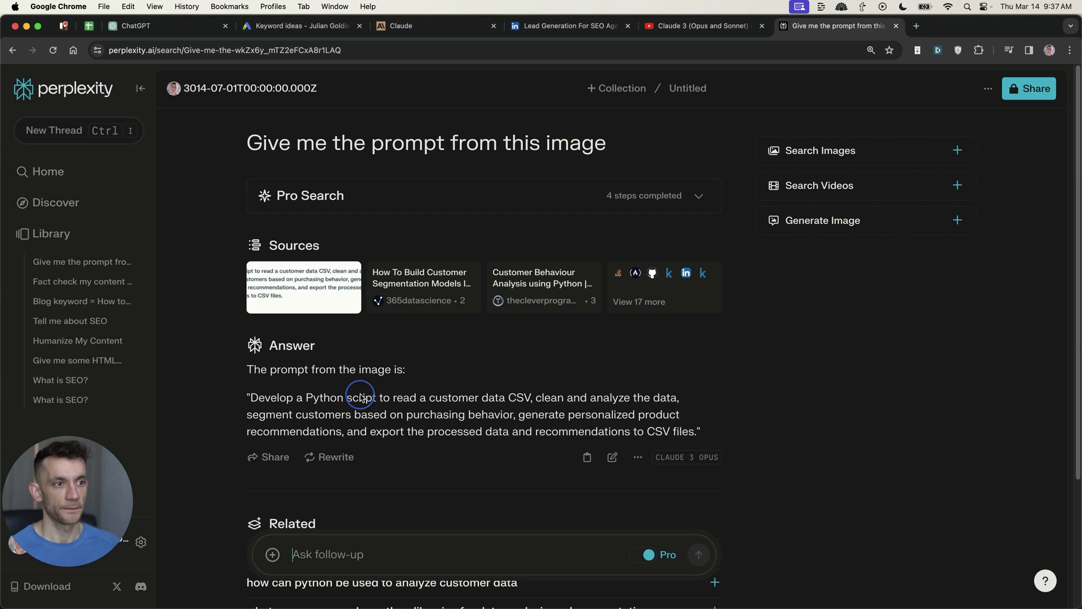
Paste the extracted customer-data prompt into the follow-up box and submit it.
{"action": "triple_click", "coordinate": [360, 395]}
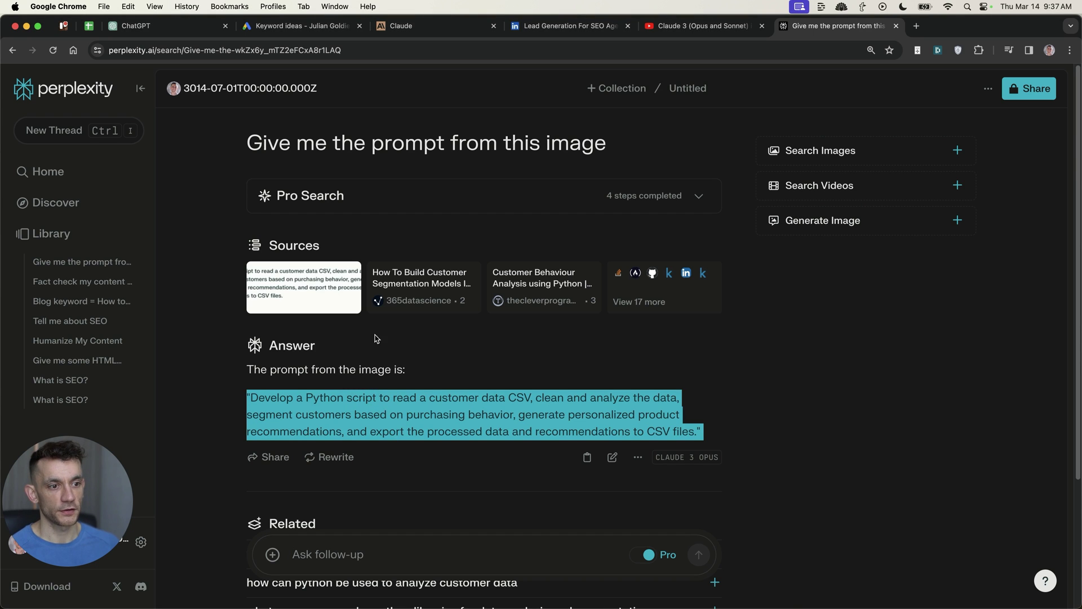
{"action": "triple_click", "coordinate": [336, 425]}
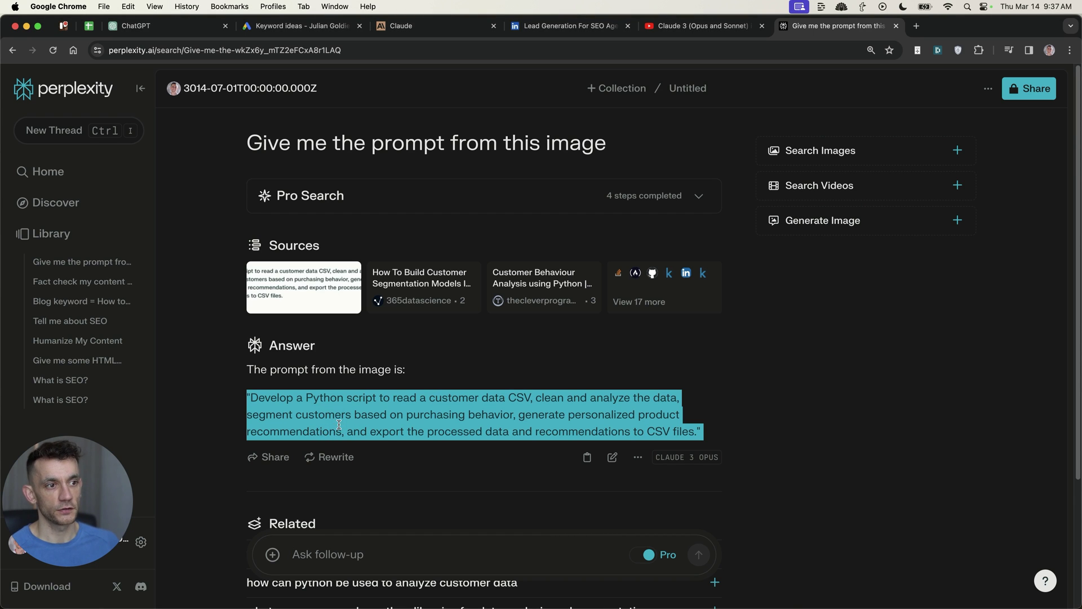
{"action": "left_click", "coordinate": [382, 559]}
{"action": "key", "text": "super+v"}
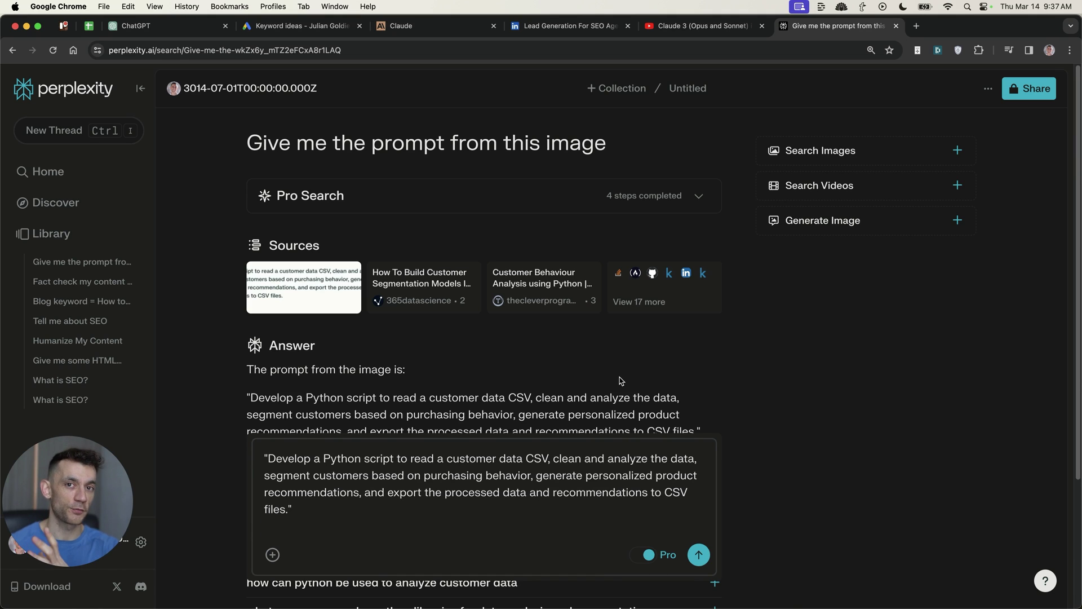
{"action": "key", "text": "Return"}
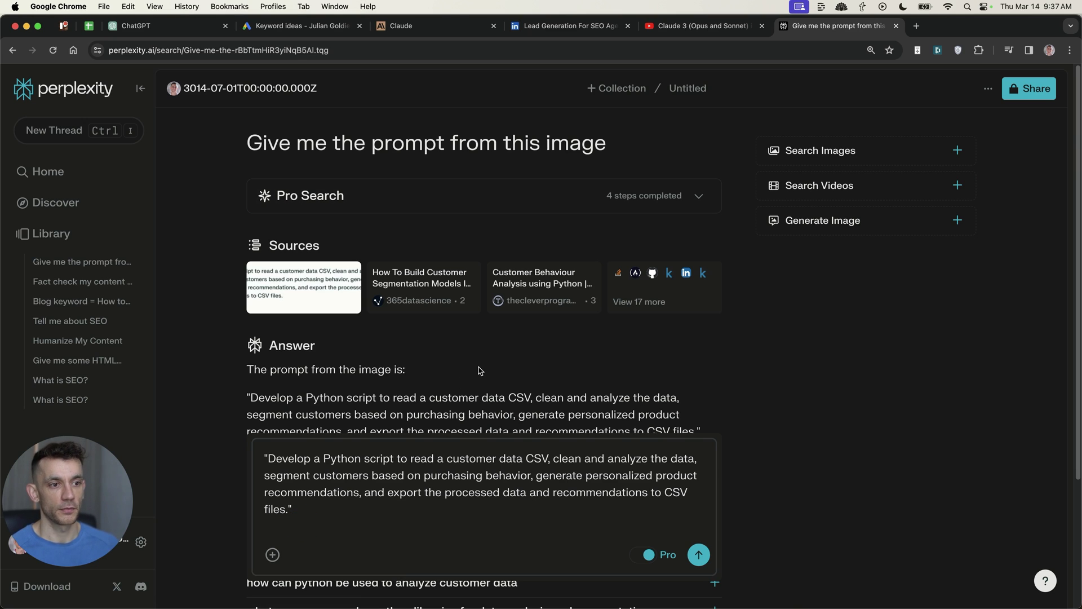
Strip the quotation marks from the follow-up prompt and resubmit it for Python code.
{"action": "key", "text": "BackSpace"}
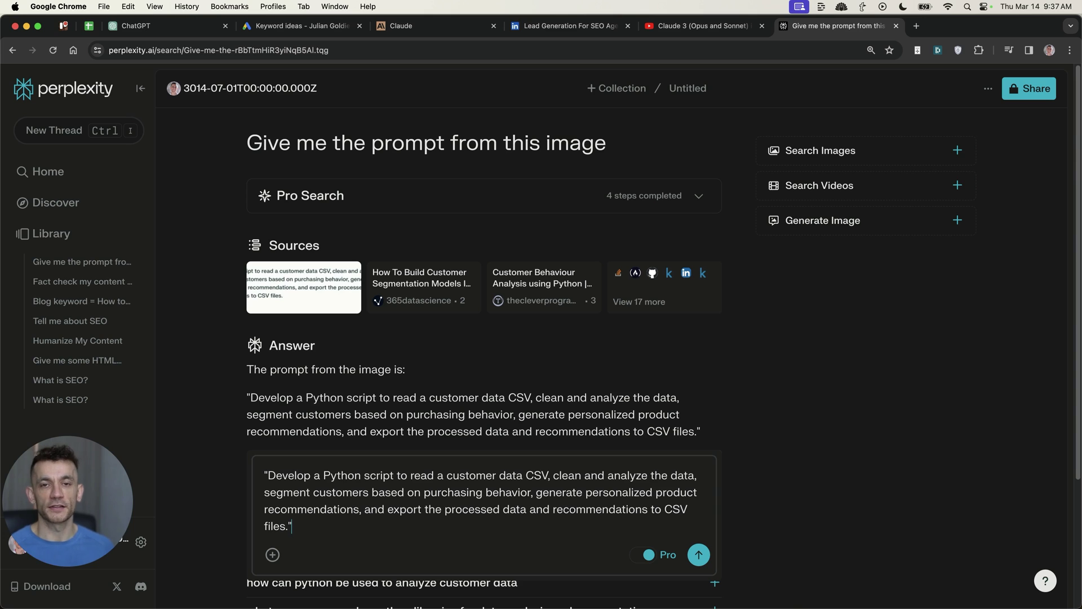
{"action": "key", "text": "super+a"}
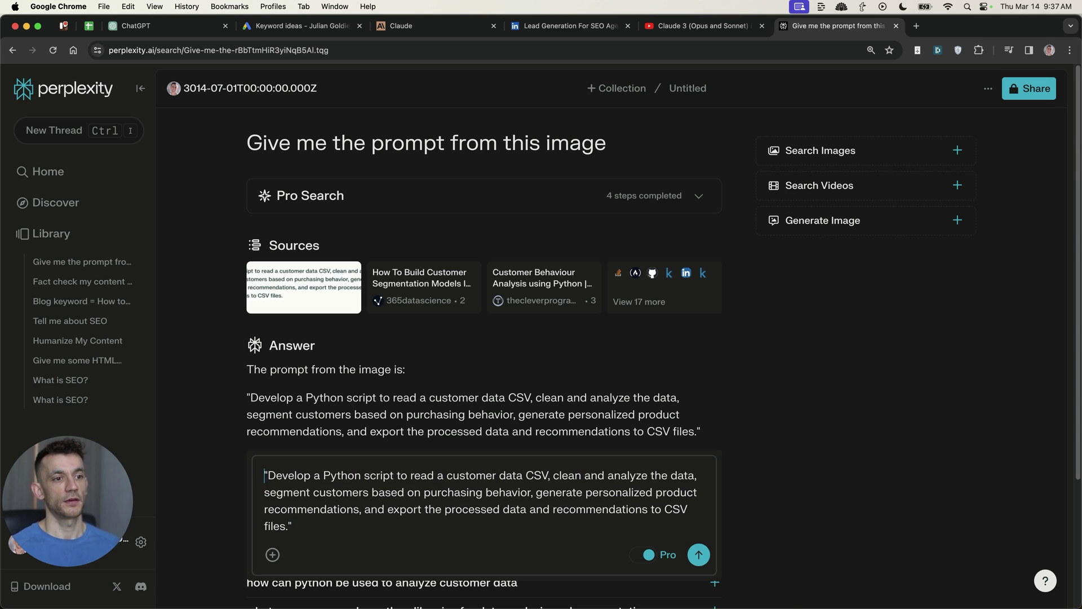
{"action": "key", "text": "BackSpace"}
{"action": "key", "text": "super+Down"}
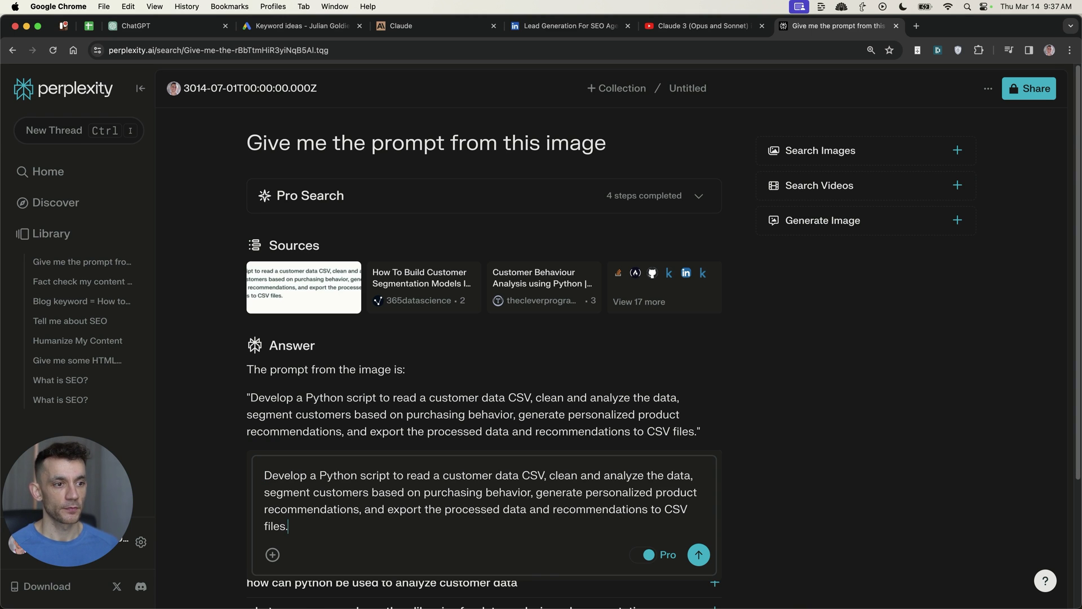
{"action": "key", "text": "Return"}
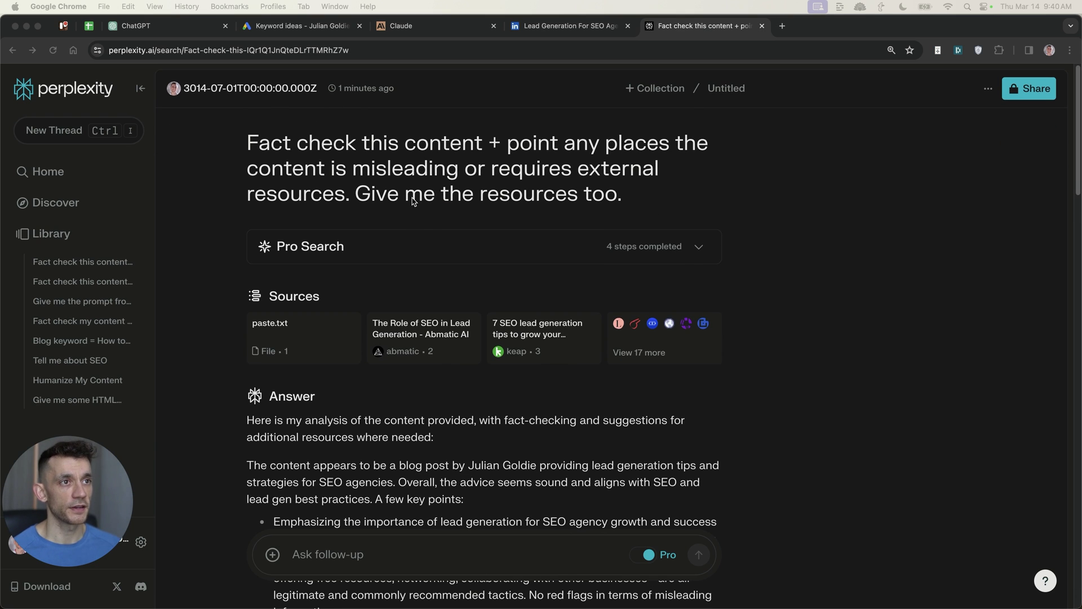
Review the fact-check answer, highlighting its title, overall assessment and areas needing resources.
{"action": "left_click", "coordinate": [578, 26]}
{"action": "left_click", "coordinate": [724, 28]}
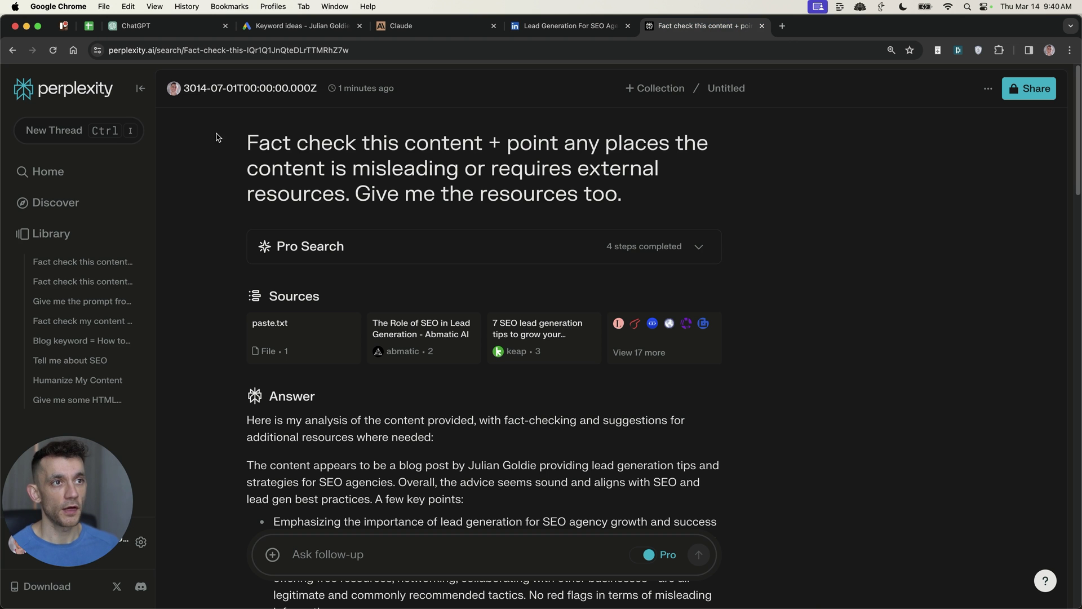
{"action": "key", "text": "super+a"}
{"action": "left_click", "coordinate": [818, 189]}
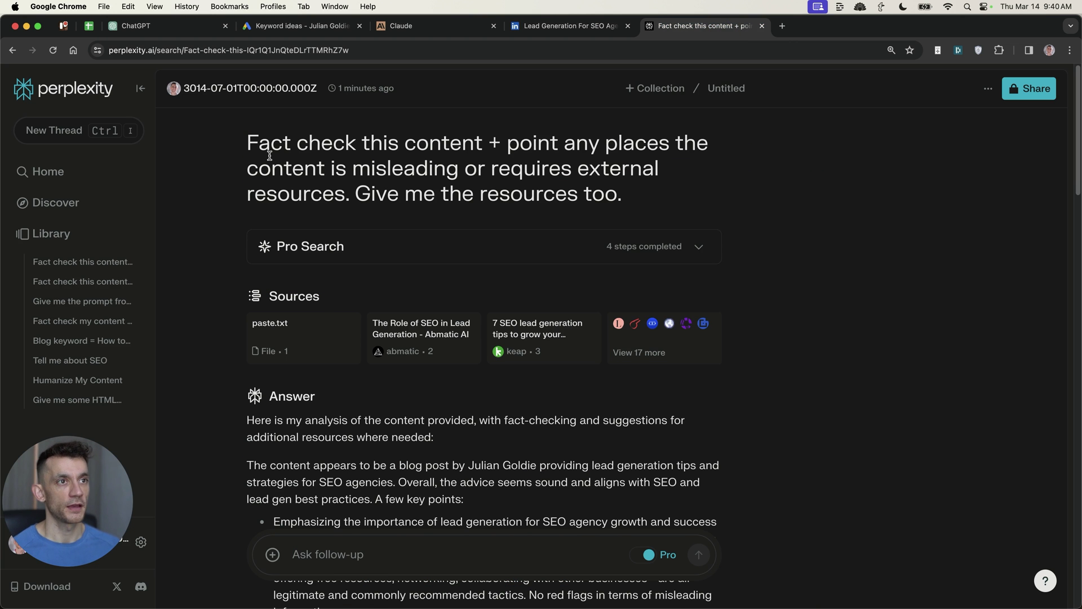
{"action": "mouse_move", "coordinate": [247, 130]}
{"action": "left_mouse_down"}
{"action": "mouse_move", "coordinate": [350, 223]}
{"action": "mouse_move", "coordinate": [355, 196]}
{"action": "left_mouse_up"}
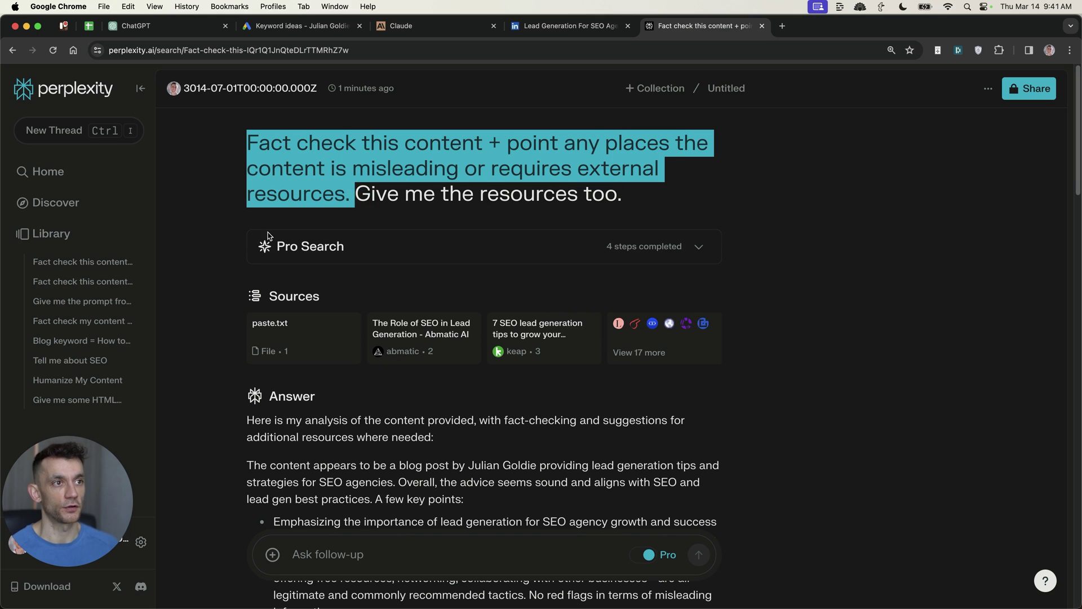
{"action": "scroll", "coordinate": [645, 313], "scroll_direction": "down", "scroll_amount": 2}
{"action": "scroll", "coordinate": [645, 313], "scroll_direction": "down", "scroll_amount": 4}
{"action": "left_click_drag", "start_coordinate": [247, 178], "coordinate": [506, 462]}
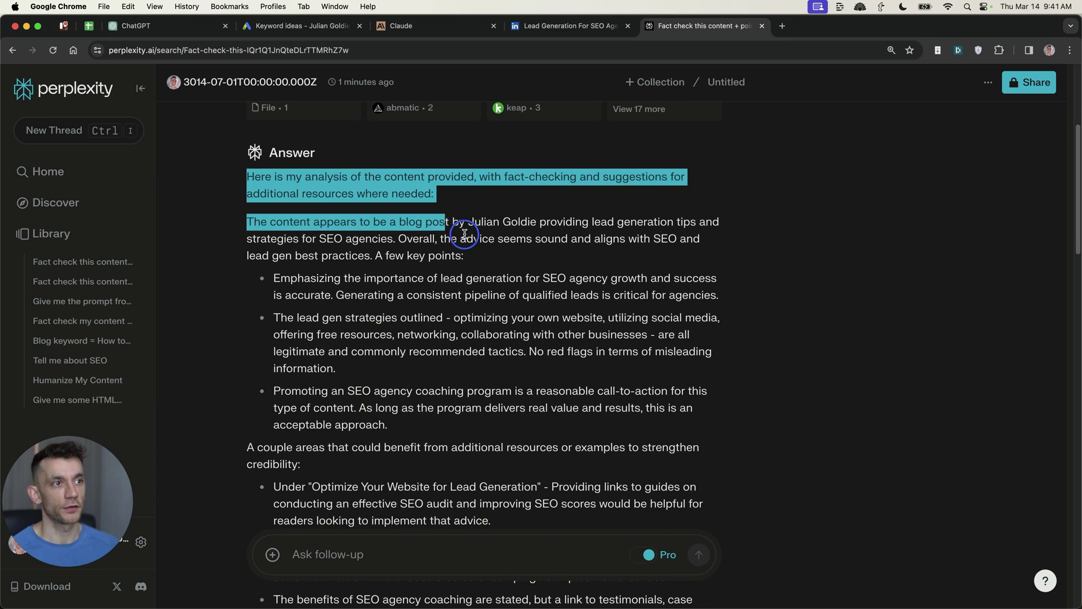
{"action": "mouse_move", "coordinate": [399, 238]}
{"action": "left_mouse_down"}
{"action": "mouse_move", "coordinate": [489, 271]}
{"action": "mouse_move", "coordinate": [462, 429]}
{"action": "left_mouse_up"}
{"action": "scroll", "coordinate": [462, 429], "scroll_direction": "down", "scroll_amount": 2}
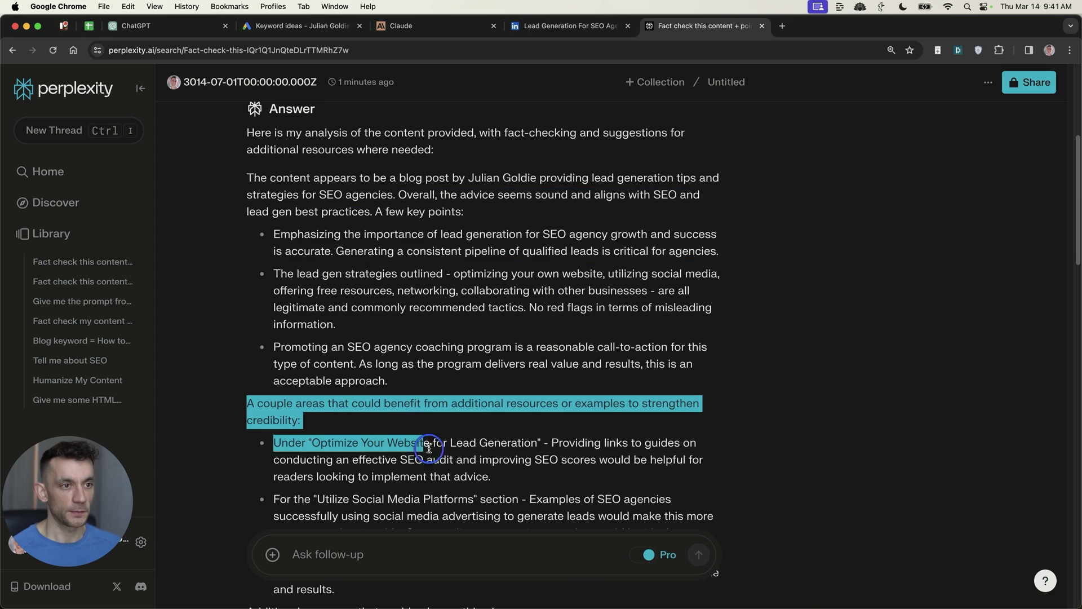
{"action": "left_click_drag", "start_coordinate": [244, 395], "coordinate": [557, 536]}
{"action": "left_click", "coordinate": [495, 338]}
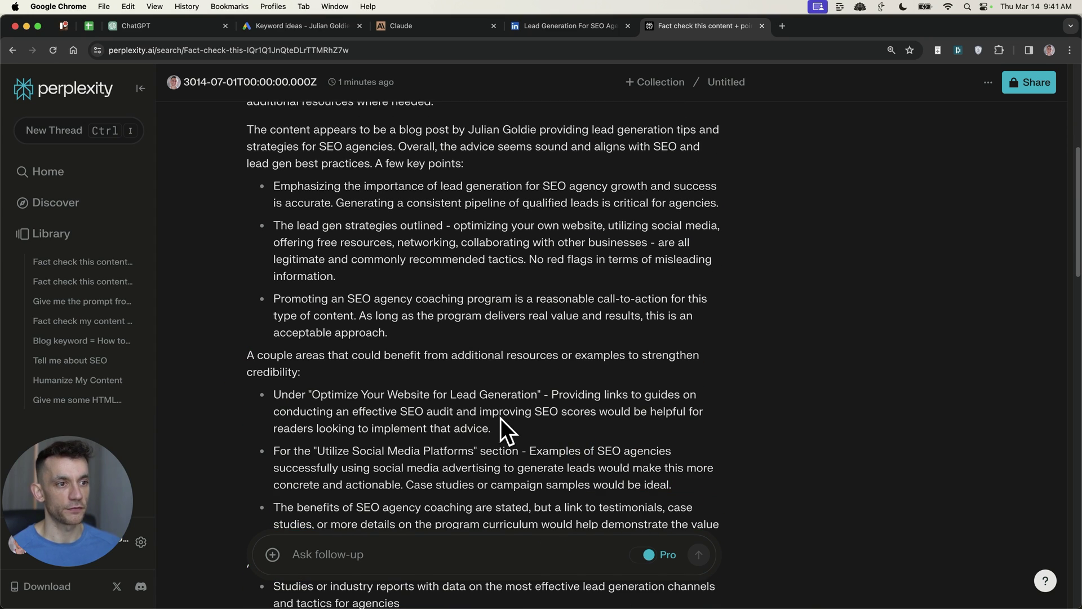
Scroll through the rest of the fact-check answer, including the external links question.
{"action": "scroll", "coordinate": [500, 430], "scroll_direction": "down", "scroll_amount": 10}
{"action": "scroll", "coordinate": [451, 479], "scroll_direction": "down", "scroll_amount": 10}
{"action": "scroll", "coordinate": [399, 521], "scroll_direction": "up", "scroll_amount": 8}
{"action": "scroll", "coordinate": [366, 394], "scroll_direction": "up", "scroll_amount": 5}
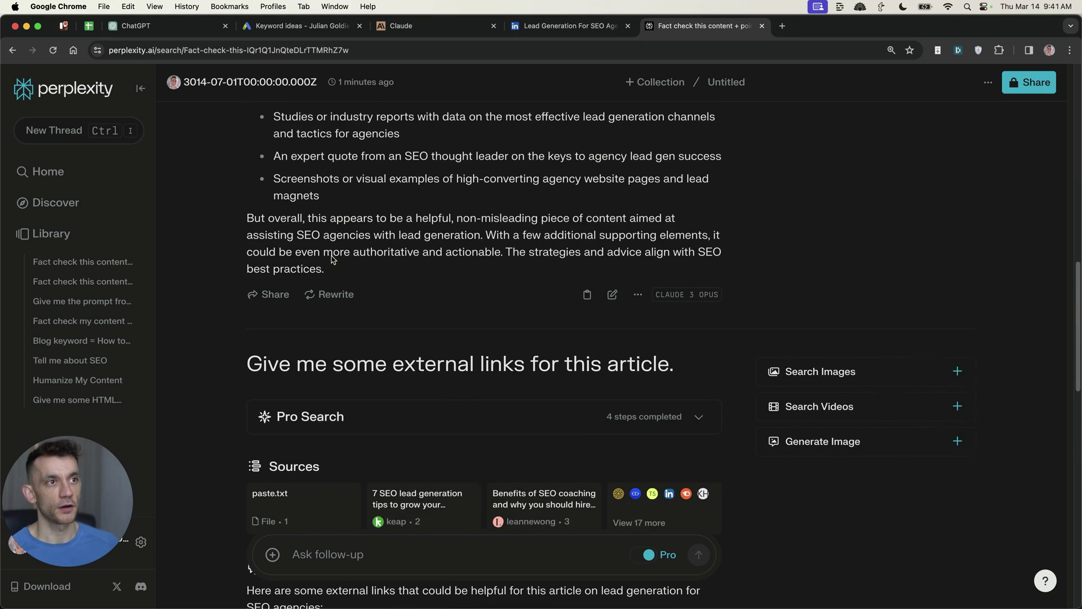
{"action": "triple_click", "coordinate": [668, 358]}
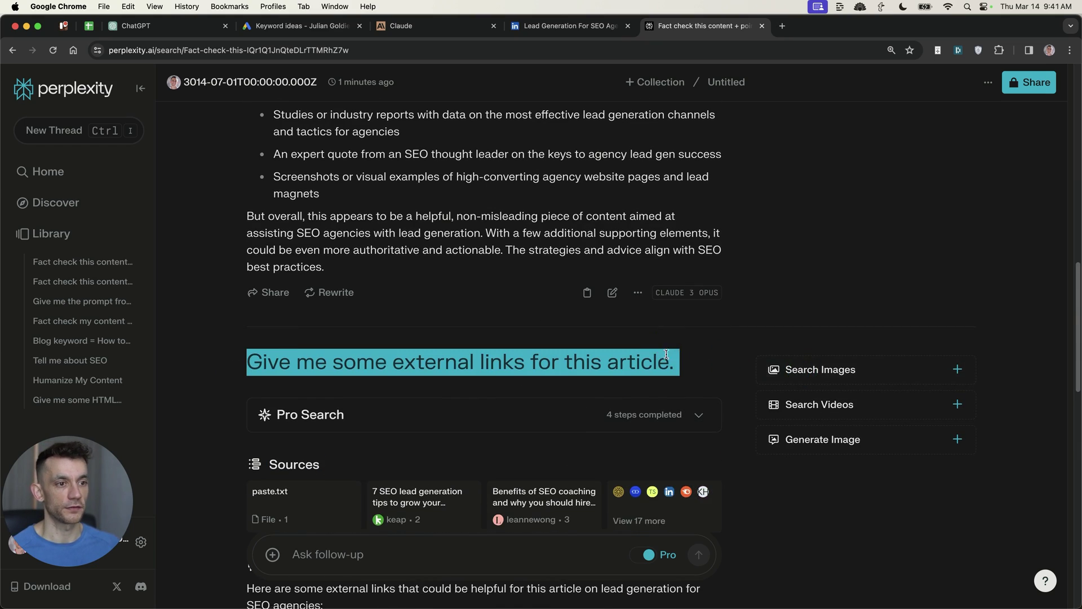
{"action": "scroll", "coordinate": [428, 269], "scroll_direction": "down", "scroll_amount": 10}
{"action": "scroll", "coordinate": [417, 282], "scroll_direction": "down", "scroll_amount": 3}
{"action": "scroll", "coordinate": [395, 417], "scroll_direction": "down", "scroll_amount": 2}
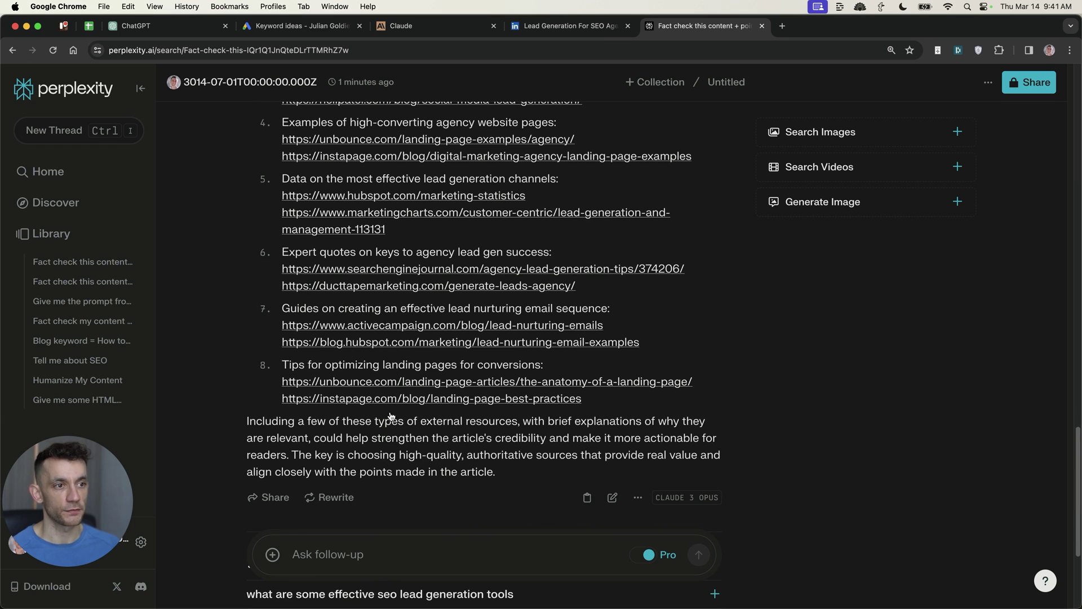
{"action": "scroll", "coordinate": [443, 361], "scroll_direction": "up", "scroll_amount": 2}
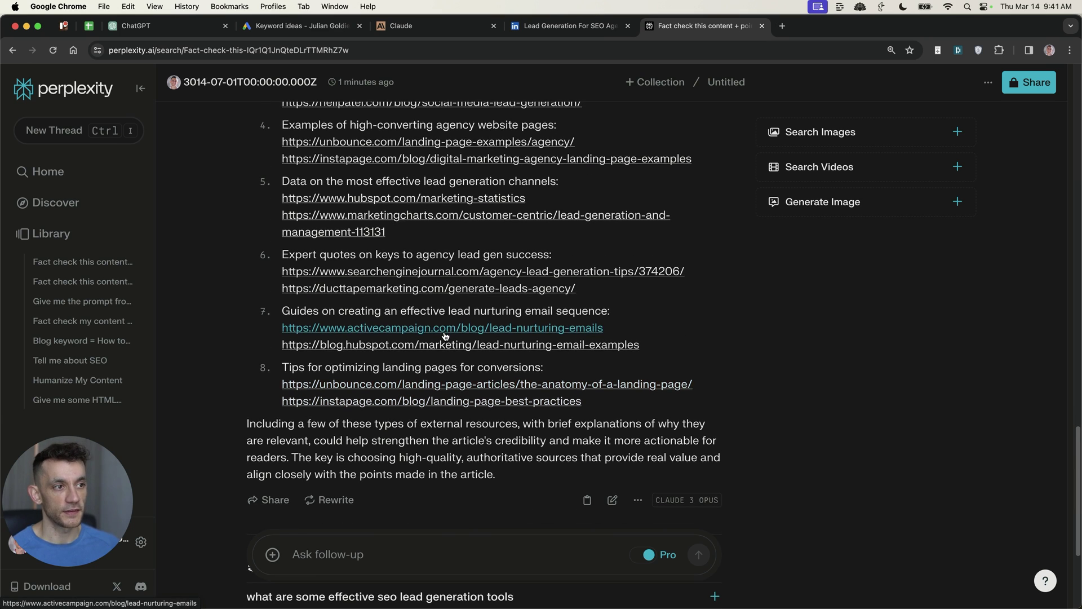
{"action": "scroll", "coordinate": [448, 337], "scroll_direction": "up", "scroll_amount": 2}
{"action": "scroll", "coordinate": [448, 338], "scroll_direction": "up", "scroll_amount": 5}
{"action": "scroll", "coordinate": [451, 350], "scroll_direction": "down", "scroll_amount": 5}
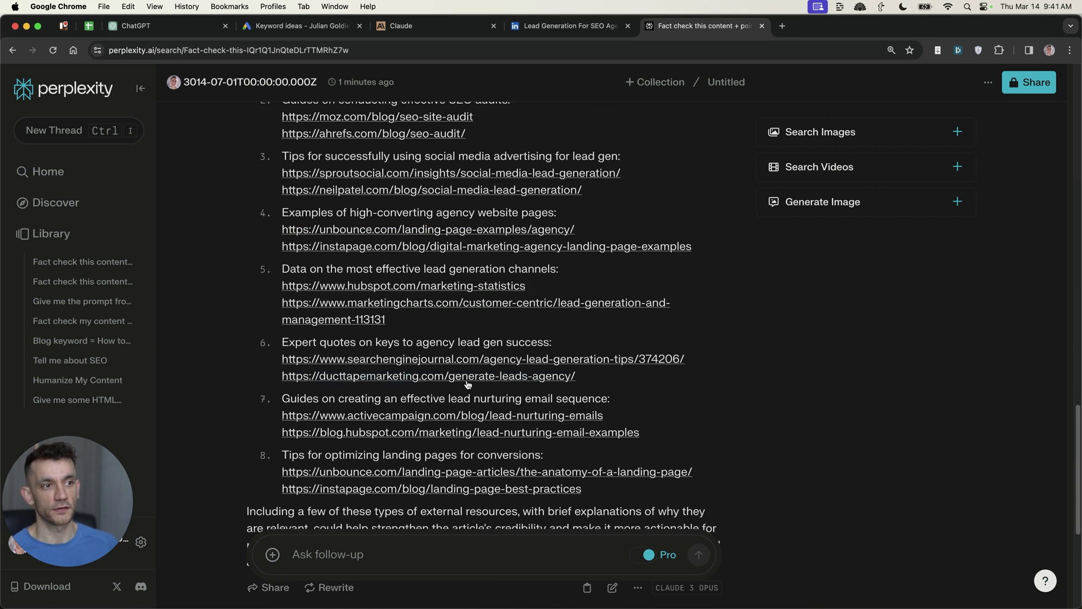
{"action": "scroll", "coordinate": [440, 254], "scroll_direction": "down", "scroll_amount": 2}
{"action": "scroll", "coordinate": [451, 214], "scroll_direction": "down", "scroll_amount": 5}
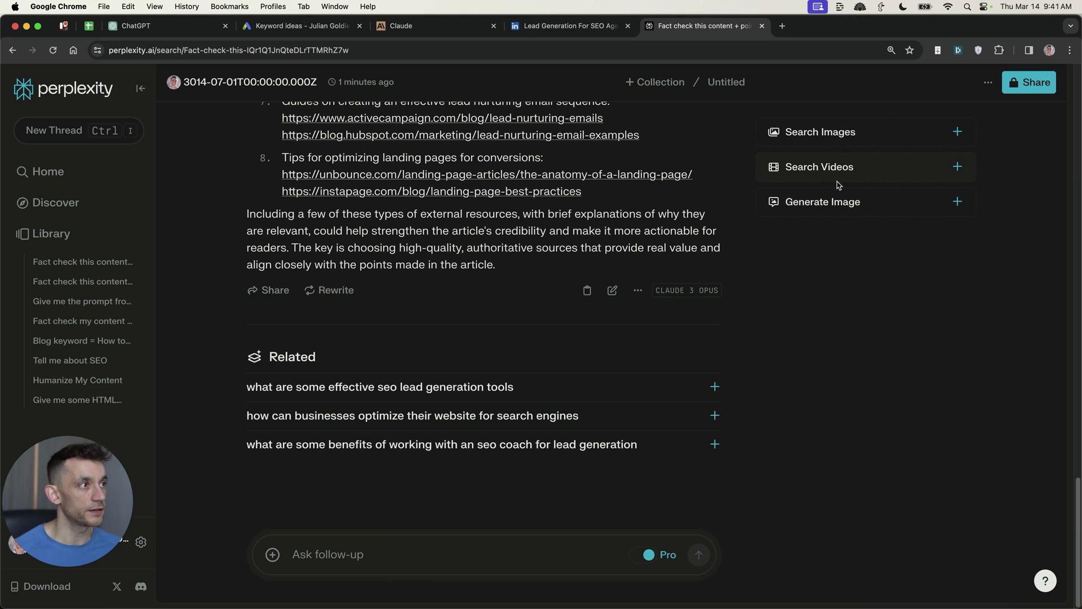
Generate a Diagram-style image for the thread and bring up the + Collection chooser.
{"action": "left_click", "coordinate": [863, 215]}
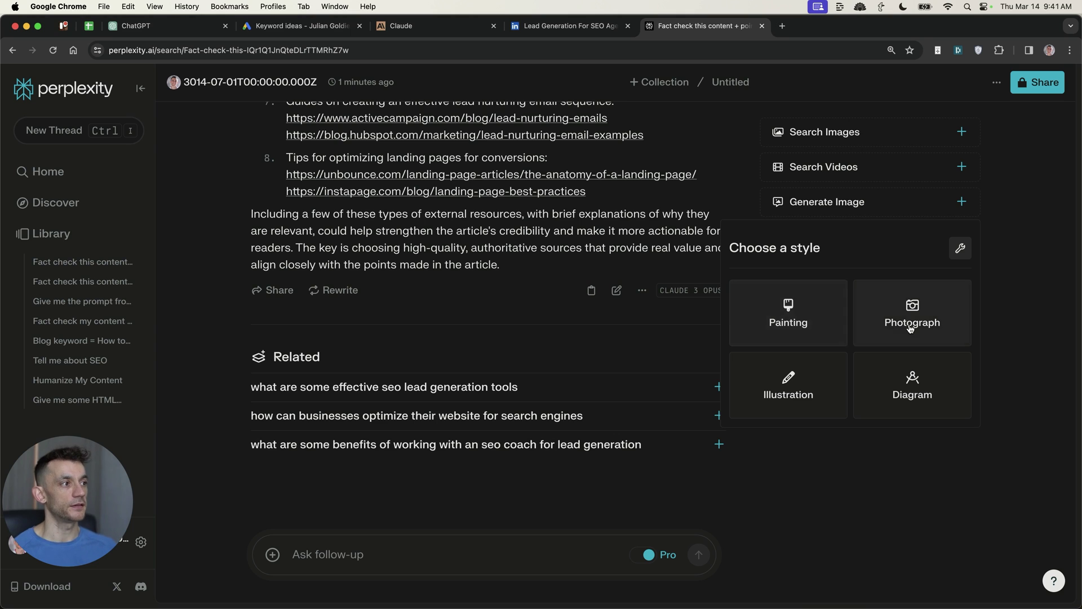
{"action": "left_click", "coordinate": [910, 384]}
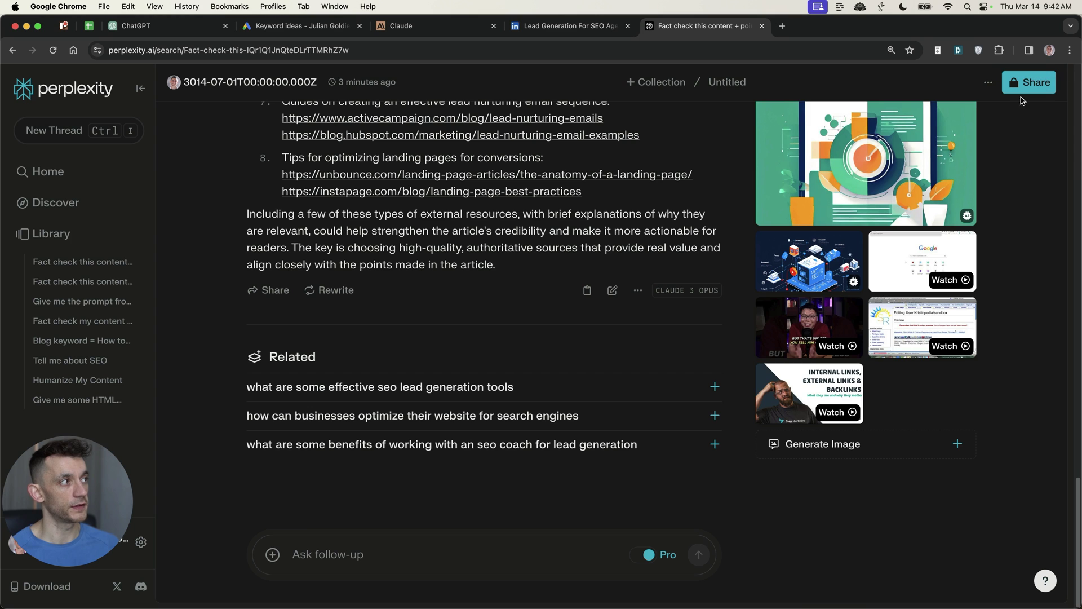
{"action": "left_click", "coordinate": [667, 84]}
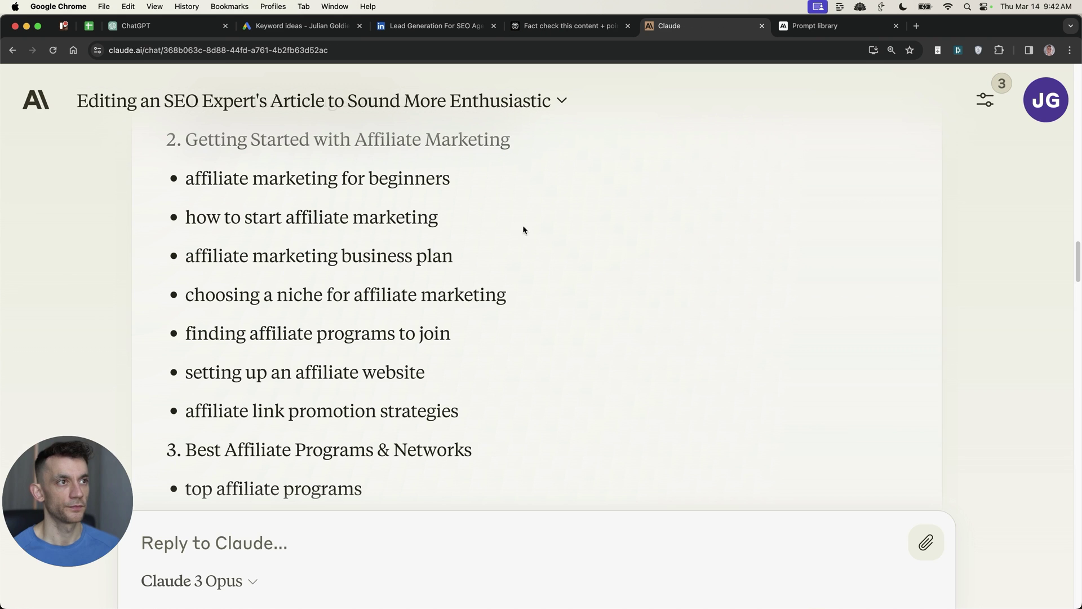
Zoom in on Anthropic's Prompt Library and scroll through its optimized prompt cards.
{"action": "left_click", "coordinate": [823, 26]}
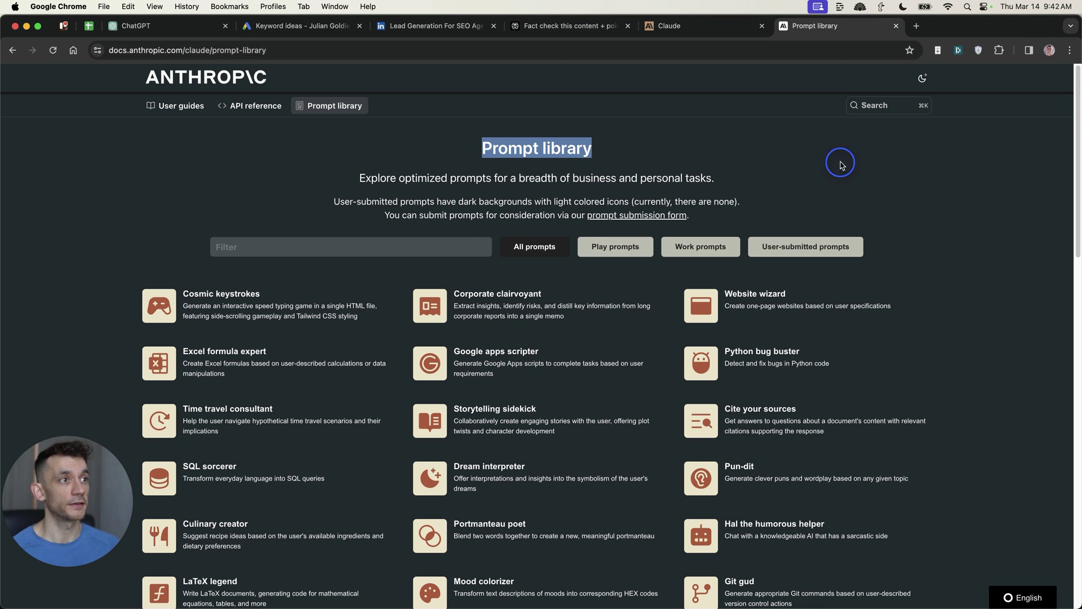
{"action": "left_click_drag", "start_coordinate": [375, 142], "coordinate": [843, 163]}
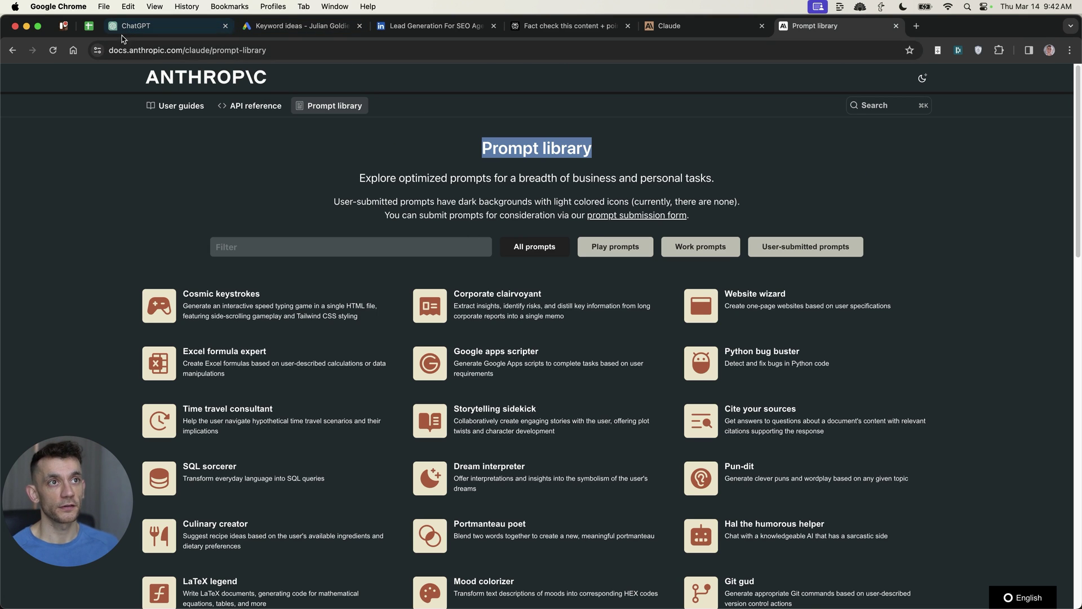
{"action": "scroll", "coordinate": [912, 254], "scroll_direction": "down", "scroll_amount": 10}
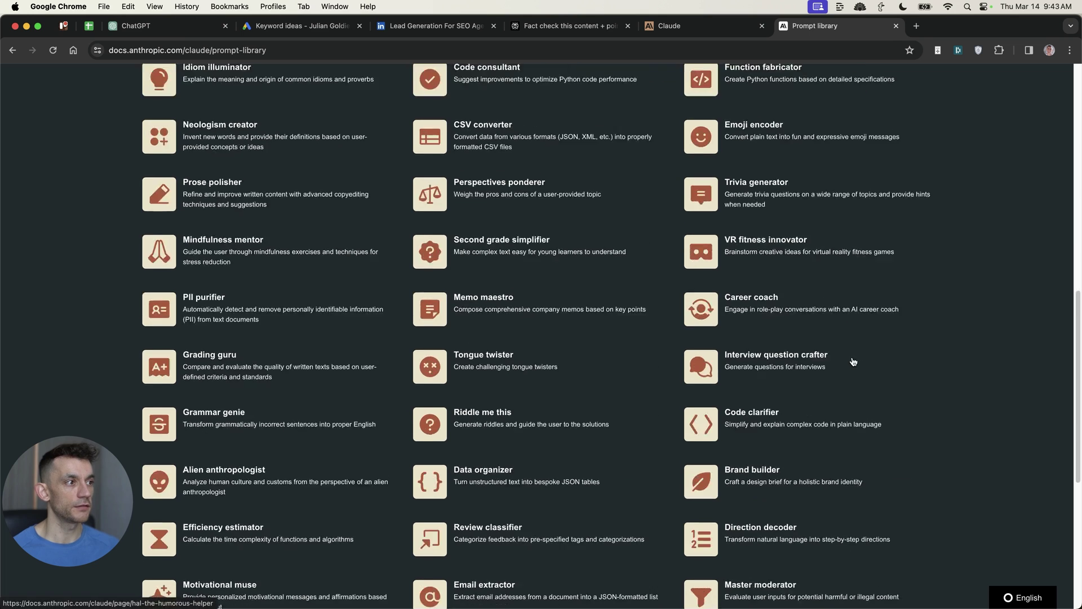
{"action": "key", "text": "super+equal"}
{"action": "scroll", "coordinate": [169, 225], "scroll_direction": "down", "scroll_amount": 3}
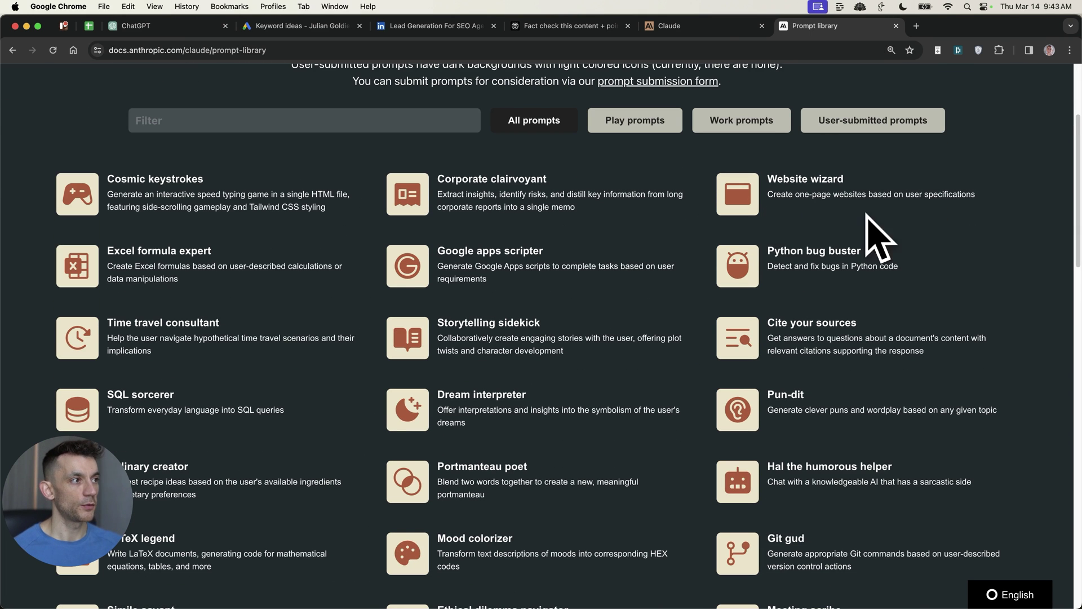
{"action": "scroll", "coordinate": [527, 372], "scroll_direction": "up", "scroll_amount": 2}
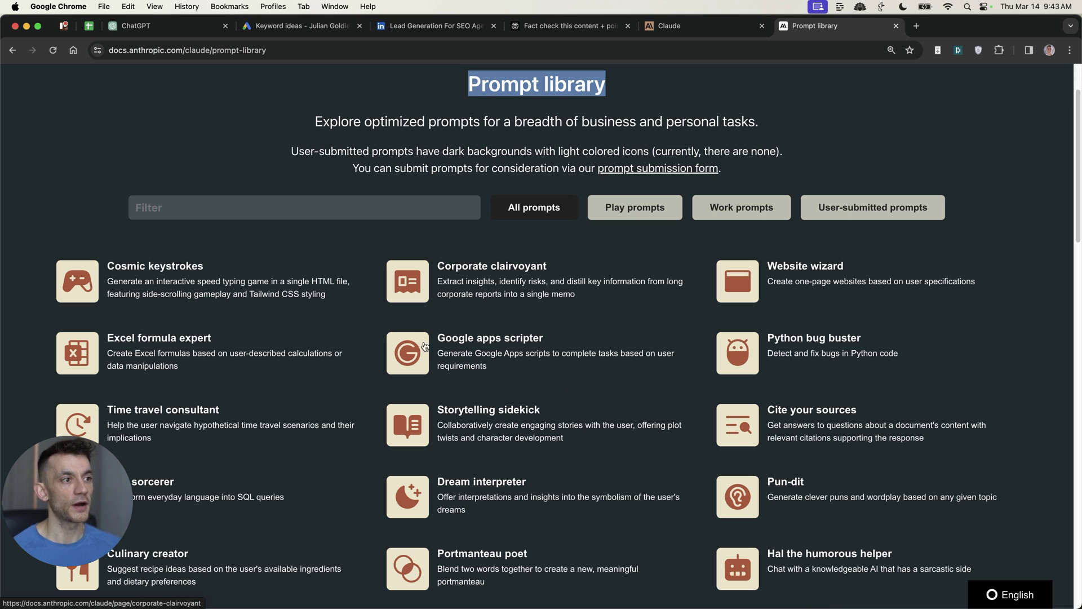
{"action": "scroll", "coordinate": [362, 387], "scroll_direction": "down", "scroll_amount": 10}
{"action": "scroll", "coordinate": [338, 338], "scroll_direction": "down", "scroll_amount": 10}
{"action": "scroll", "coordinate": [312, 215], "scroll_direction": "up", "scroll_amount": 20}
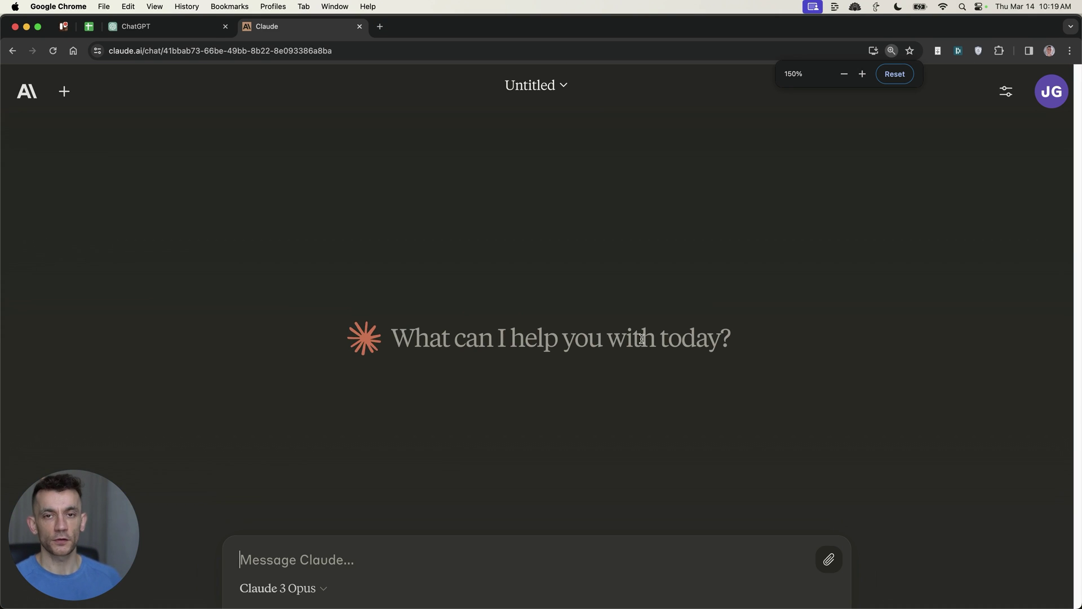
Ask Claude 3 Opus for top, middle and bottom of funnel keywords for the SEO link building niche.
{"action": "type", "text": "Give me top of funnel, middle of funnel and bottom of funnel keywords for my niche \"SEO link building\""}
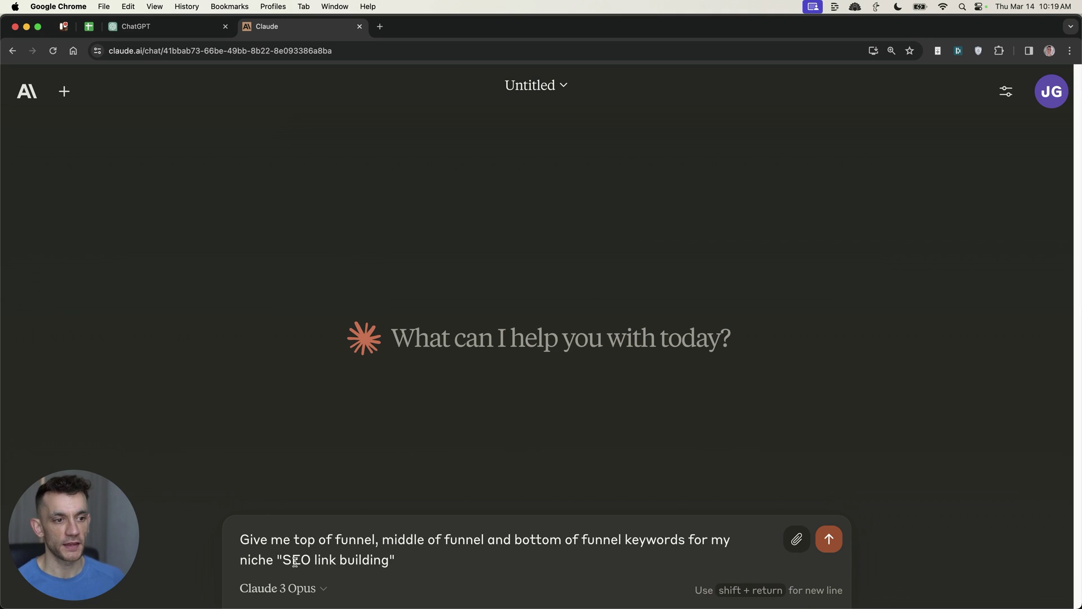
{"action": "left_click", "coordinate": [387, 560]}
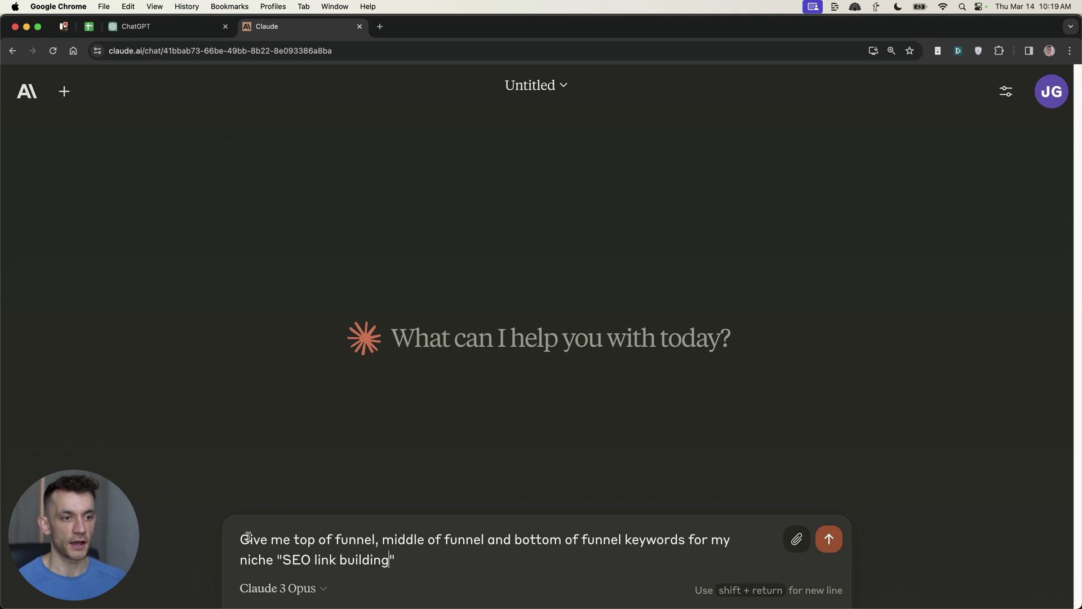
{"action": "left_click_drag", "start_coordinate": [246, 539], "coordinate": [519, 579]}
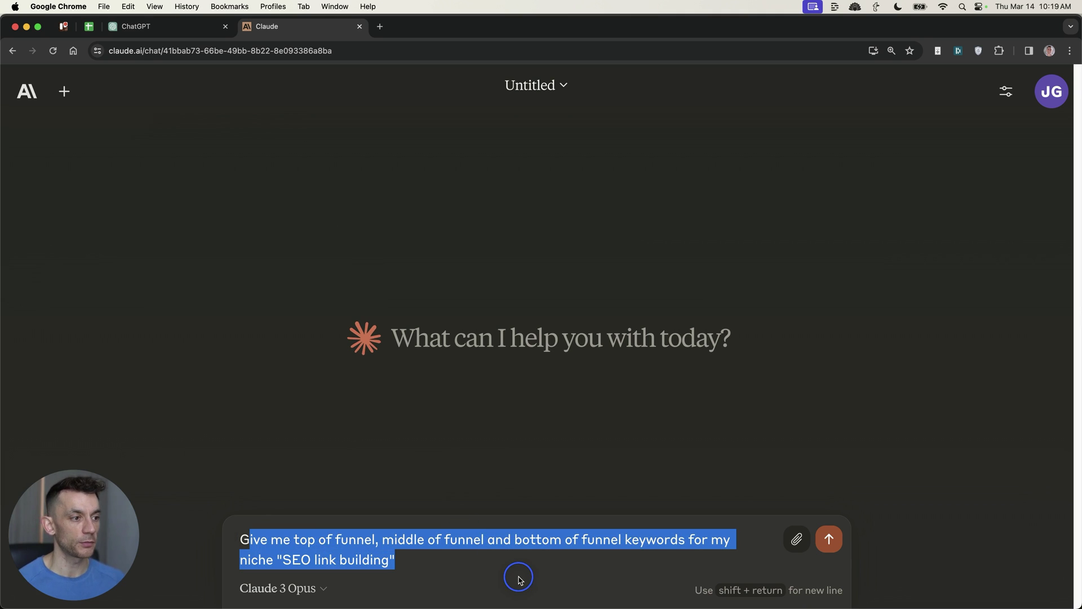
{"action": "left_click", "coordinate": [517, 559]}
{"action": "key", "text": "Return"}
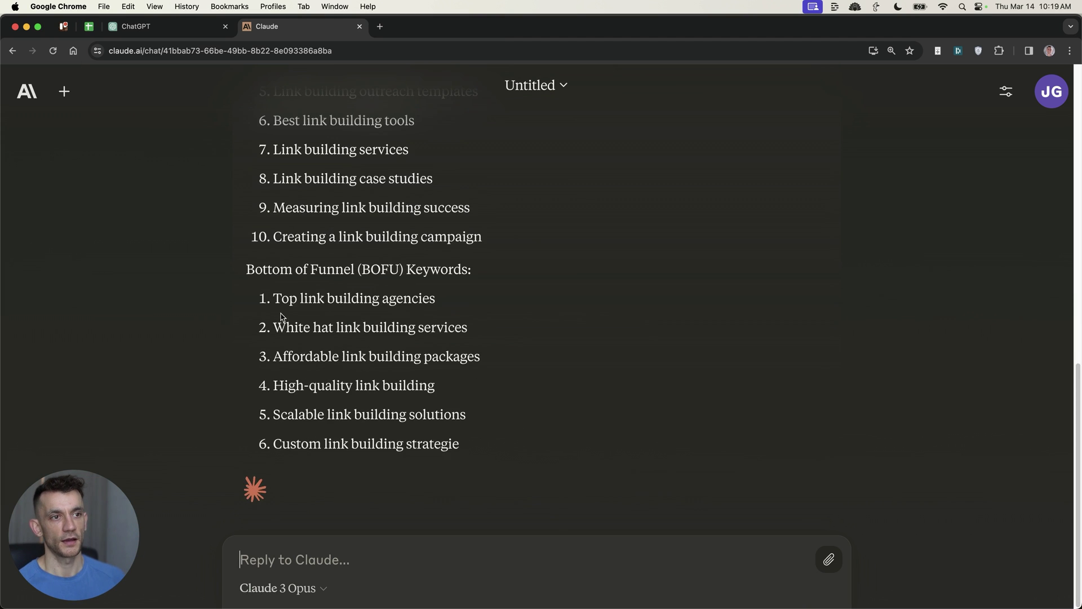
Review the BOFU keywords like 'Affordable link building packages' and 'Free link building consultation'.
{"action": "left_click_drag", "start_coordinate": [271, 206], "coordinate": [476, 182]}
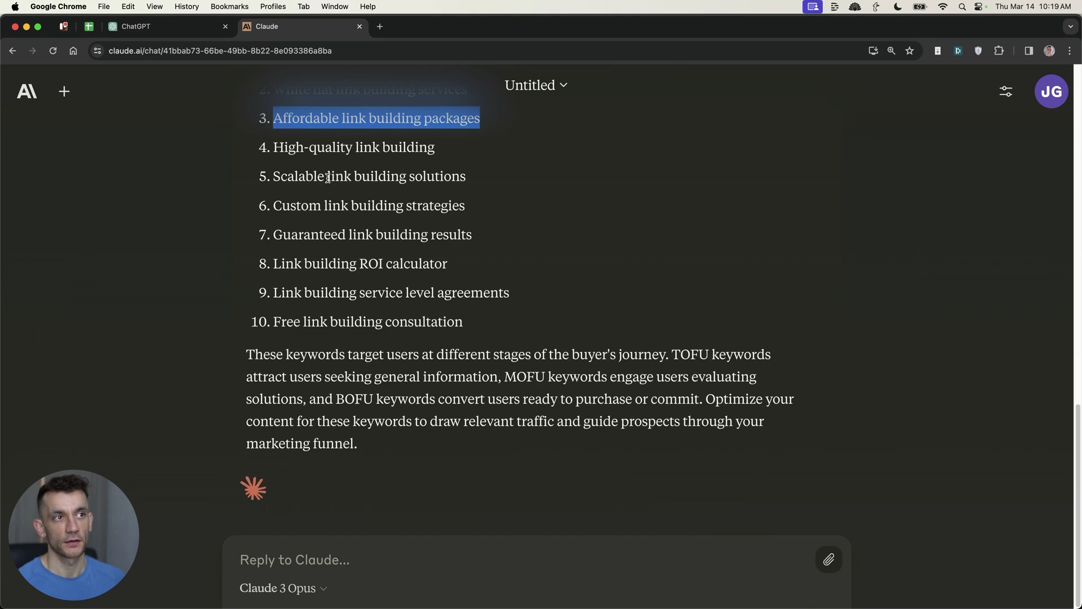
{"action": "triple_click", "coordinate": [530, 383]}
{"action": "scroll", "coordinate": [402, 329], "scroll_direction": "up", "scroll_amount": 5}
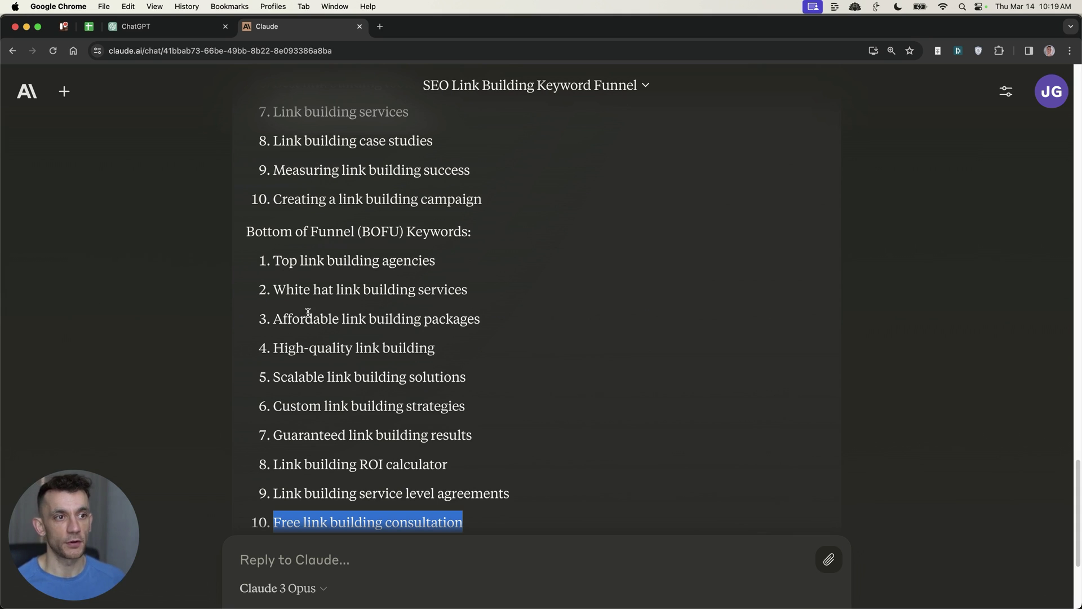
{"action": "scroll", "coordinate": [308, 312], "scroll_direction": "down", "scroll_amount": 3}
{"action": "left_click_drag", "start_coordinate": [246, 134], "coordinate": [480, 424]}
{"action": "left_click", "coordinate": [477, 425]}
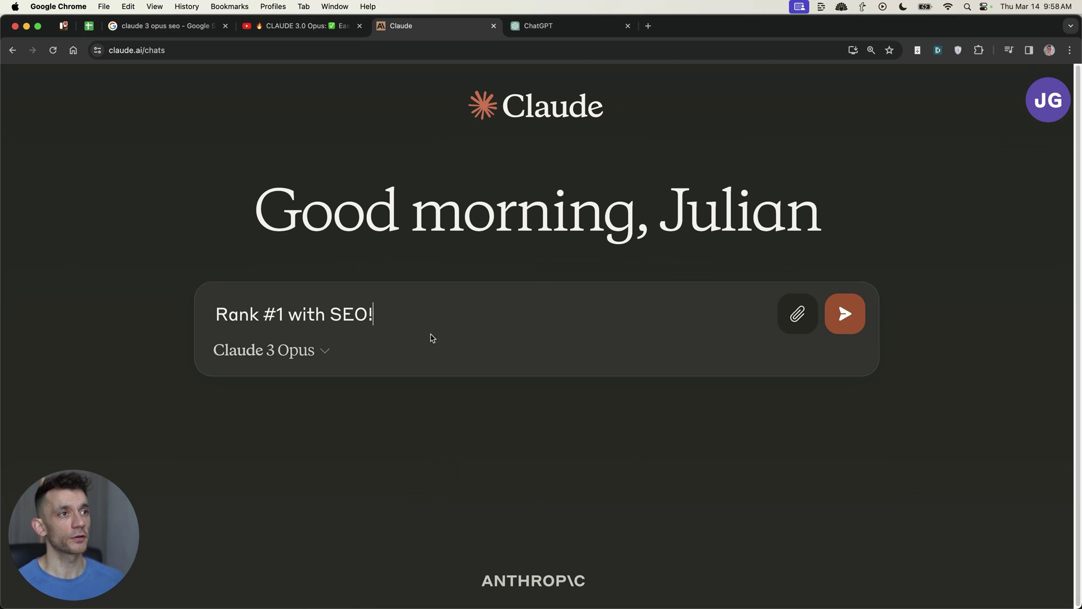
Show ChatGPT's custom instructions and scroll through the SEO link-builder and response-style boxes.
{"action": "left_click", "coordinate": [1044, 107]}
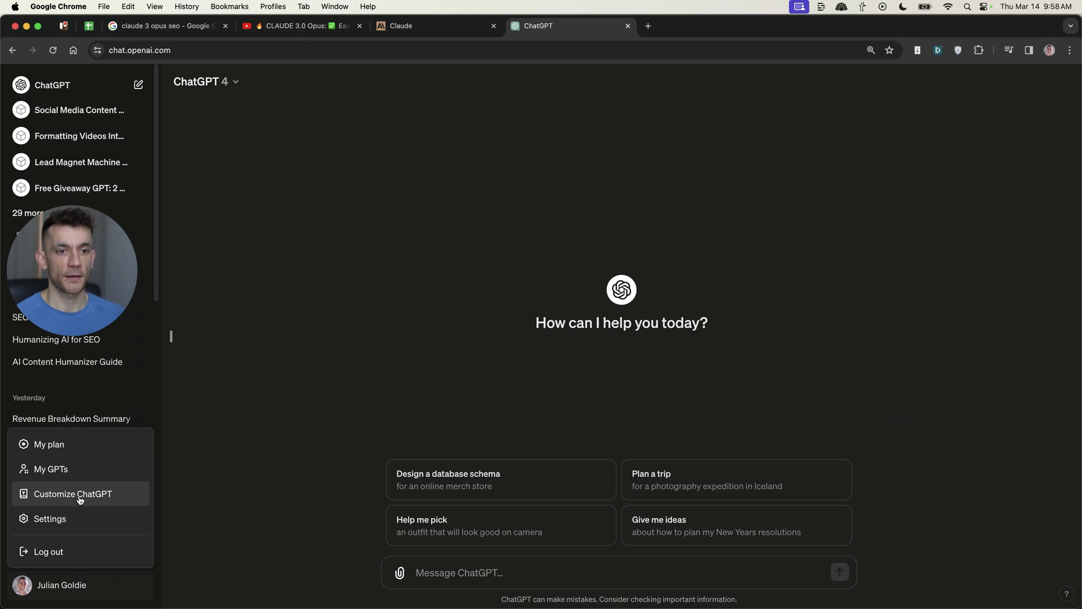
{"action": "left_click", "coordinate": [84, 501]}
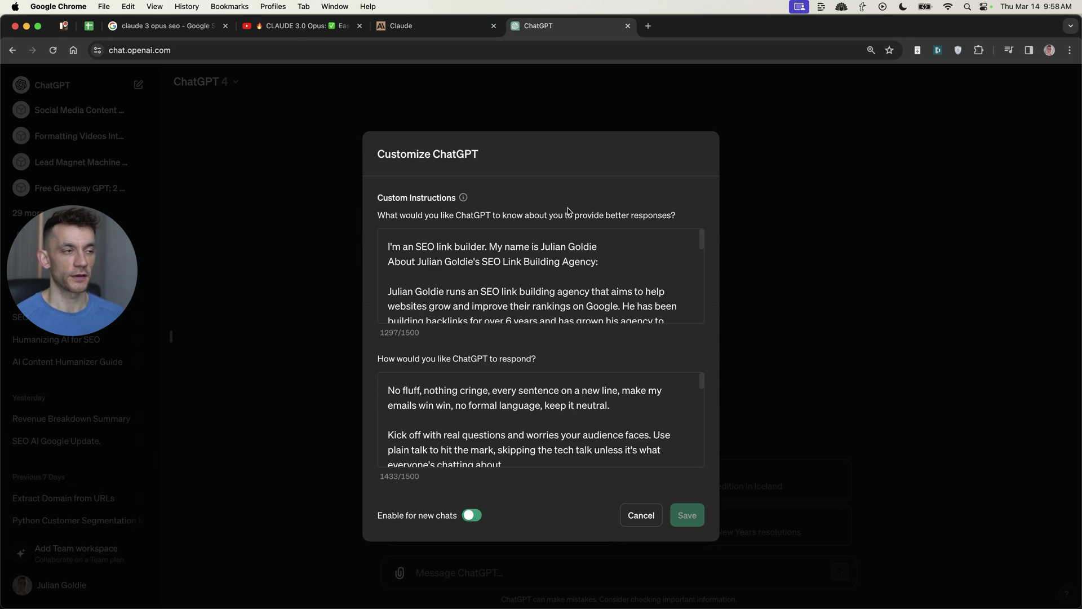
{"action": "scroll", "coordinate": [618, 256], "scroll_direction": "down", "scroll_amount": 10}
{"action": "scroll", "coordinate": [543, 385], "scroll_direction": "down", "scroll_amount": 3}
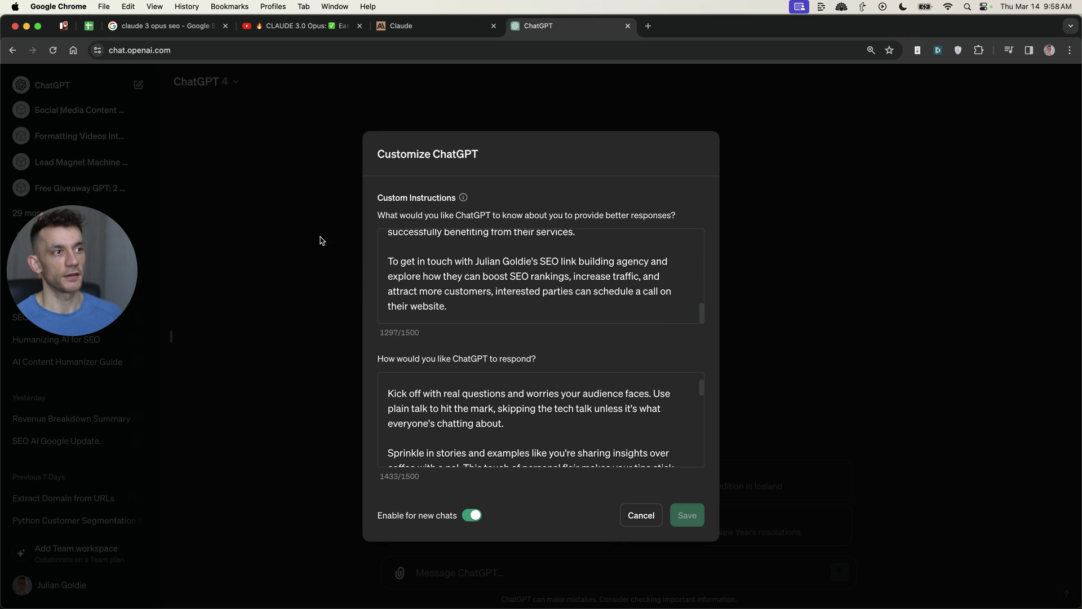
{"action": "scroll", "coordinate": [513, 400], "scroll_direction": "down", "scroll_amount": 5}
{"action": "scroll", "coordinate": [514, 400], "scroll_direction": "down", "scroll_amount": 3}
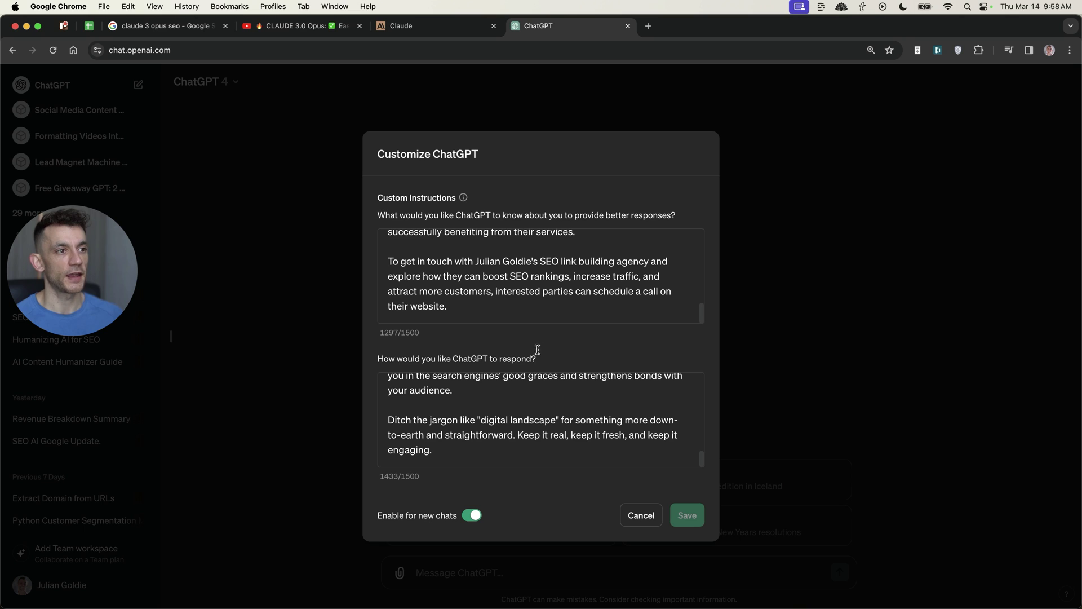
Open Claude's Account Settings Profile page with the full name and preferred-name fields.
{"action": "left_click", "coordinate": [397, 29]}
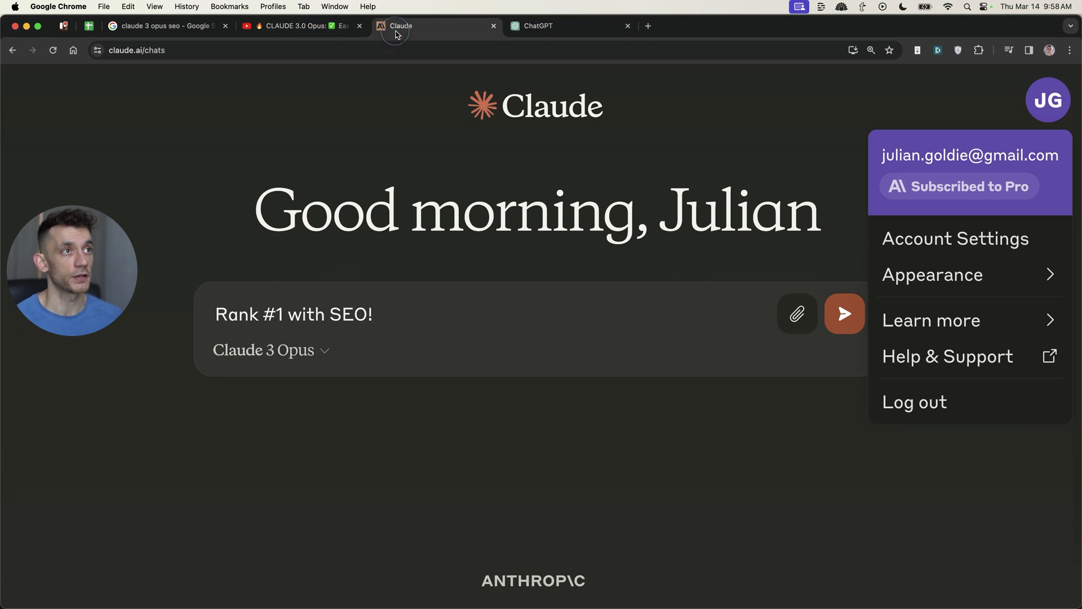
{"action": "left_click", "coordinate": [943, 347]}
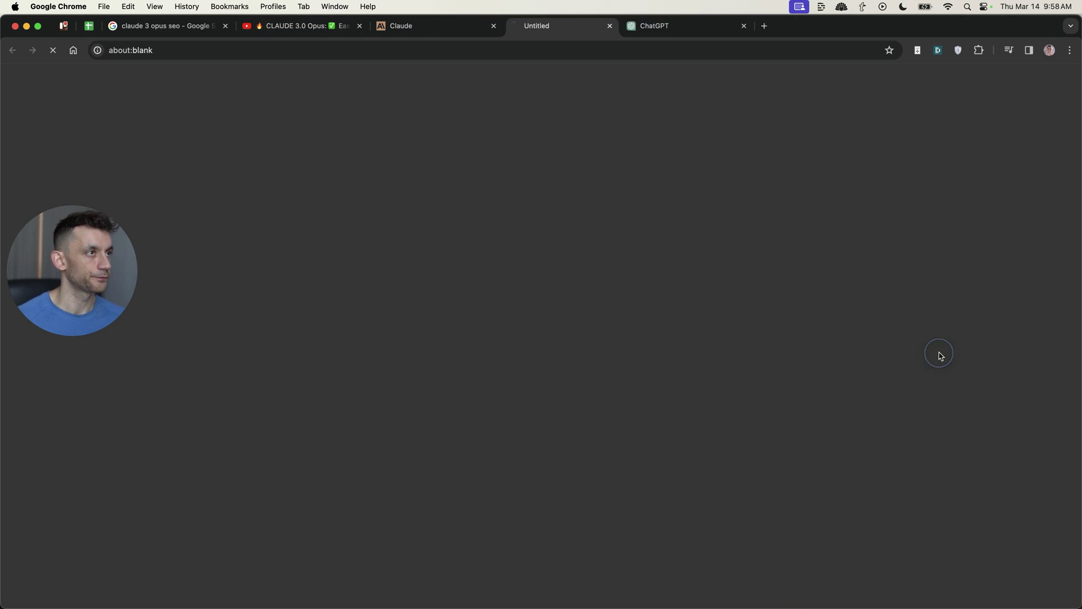
{"action": "left_click", "coordinate": [425, 27]}
{"action": "left_click", "coordinate": [1049, 100]}
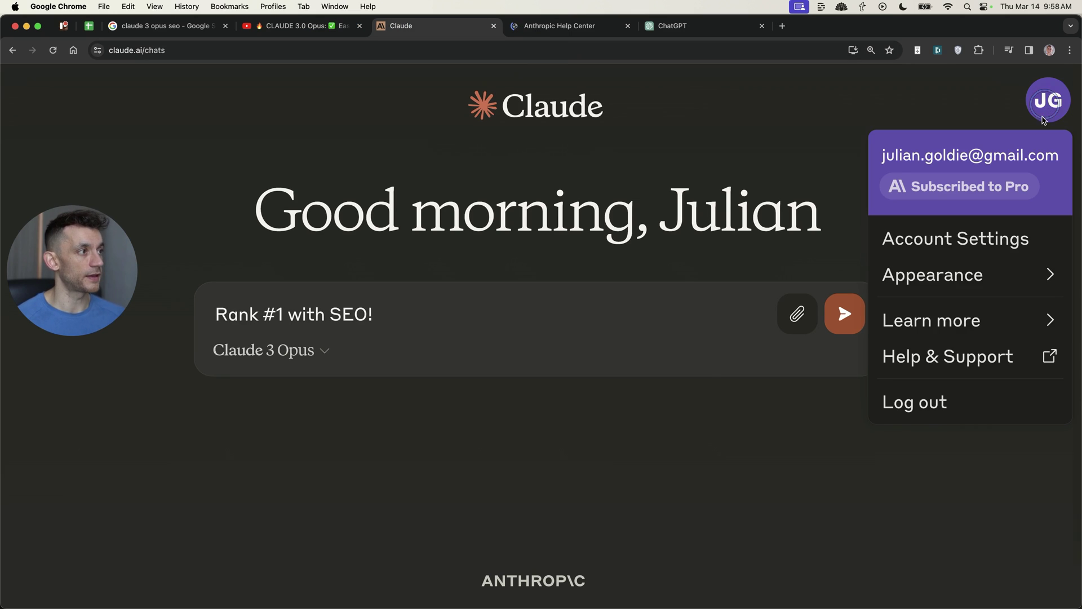
{"action": "left_click", "coordinate": [959, 241]}
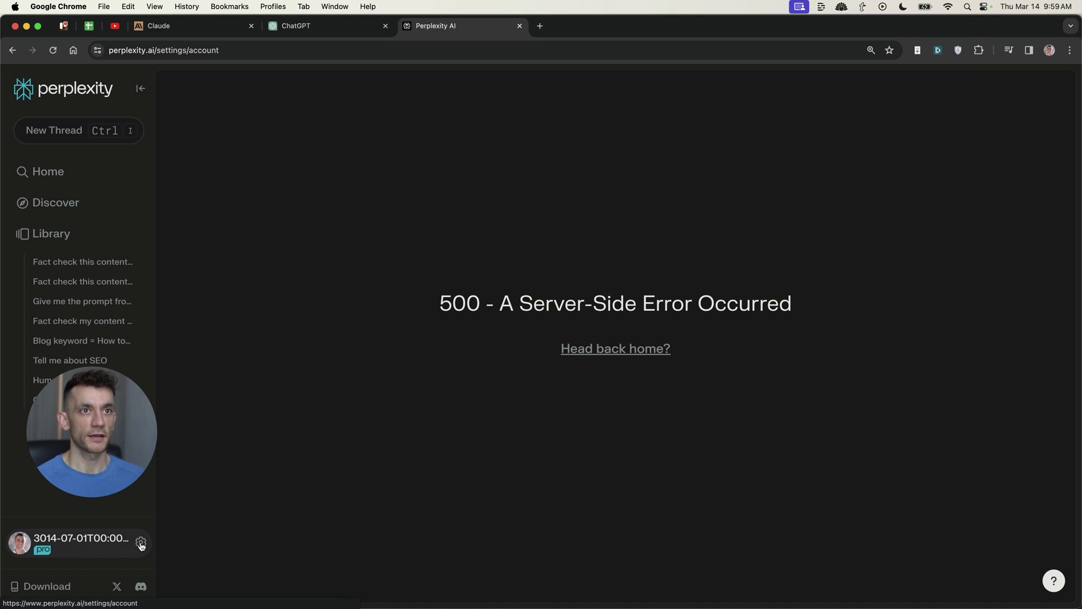
{"action": "left_click", "coordinate": [141, 546]}
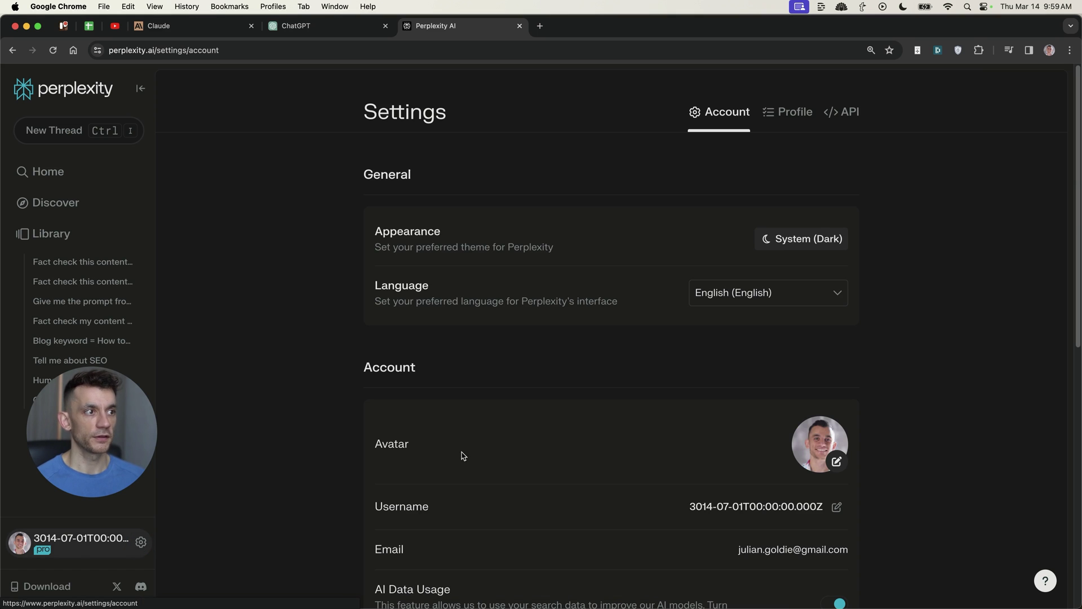
{"action": "scroll", "coordinate": [965, 290], "scroll_direction": "down", "scroll_amount": 5}
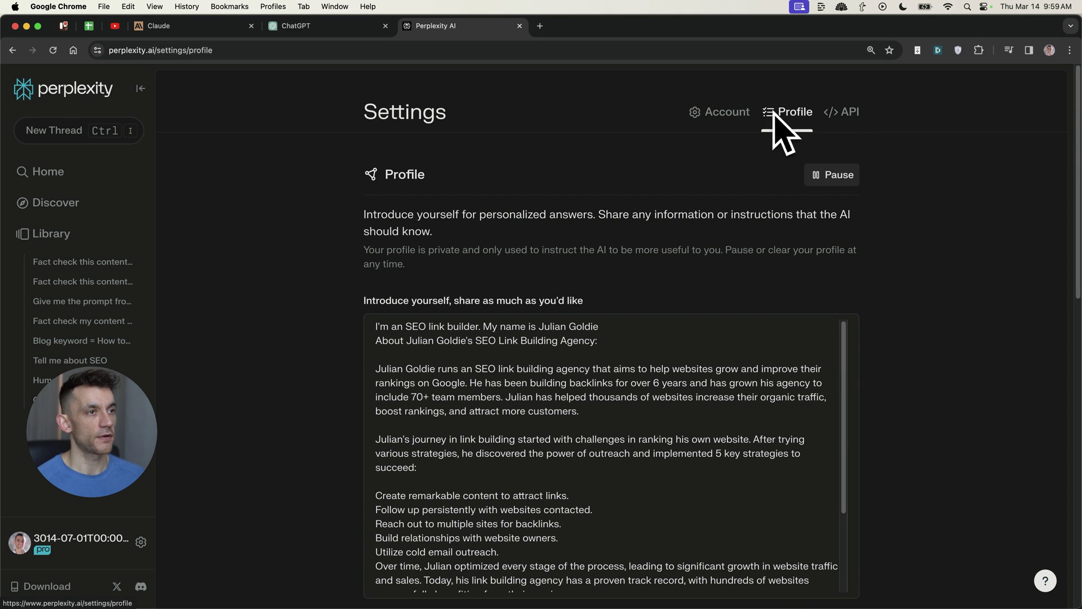
{"action": "scroll", "coordinate": [923, 188], "scroll_direction": "down", "scroll_amount": 6}
{"action": "scroll", "coordinate": [443, 208], "scroll_direction": "up", "scroll_amount": 6}
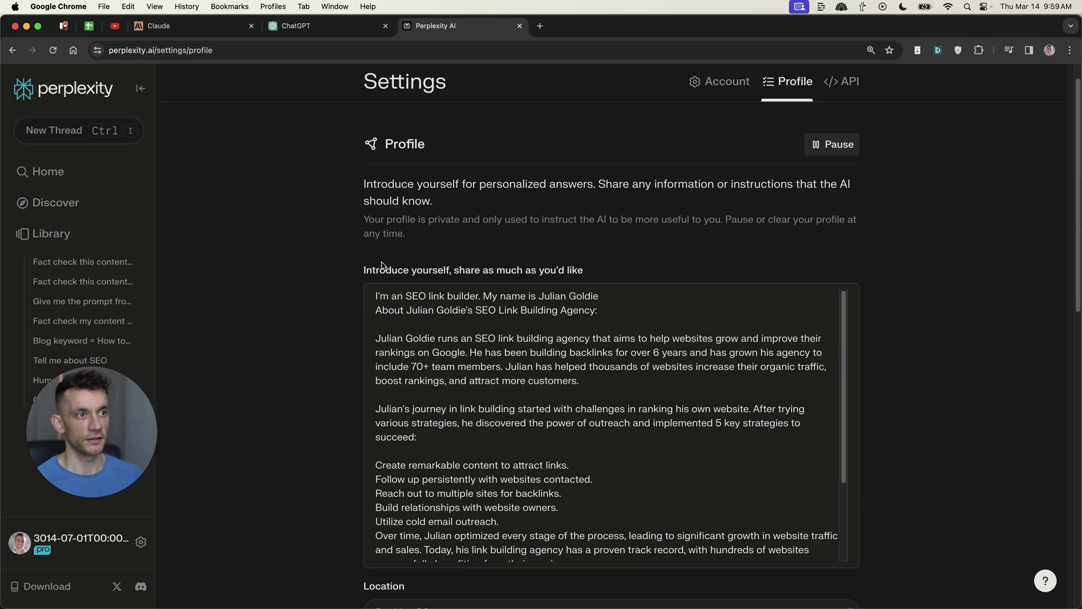
{"action": "scroll", "coordinate": [497, 363], "scroll_direction": "down", "scroll_amount": 2}
{"action": "scroll", "coordinate": [564, 395], "scroll_direction": "down", "scroll_amount": 2}
{"action": "scroll", "coordinate": [684, 445], "scroll_direction": "up", "scroll_amount": 5}
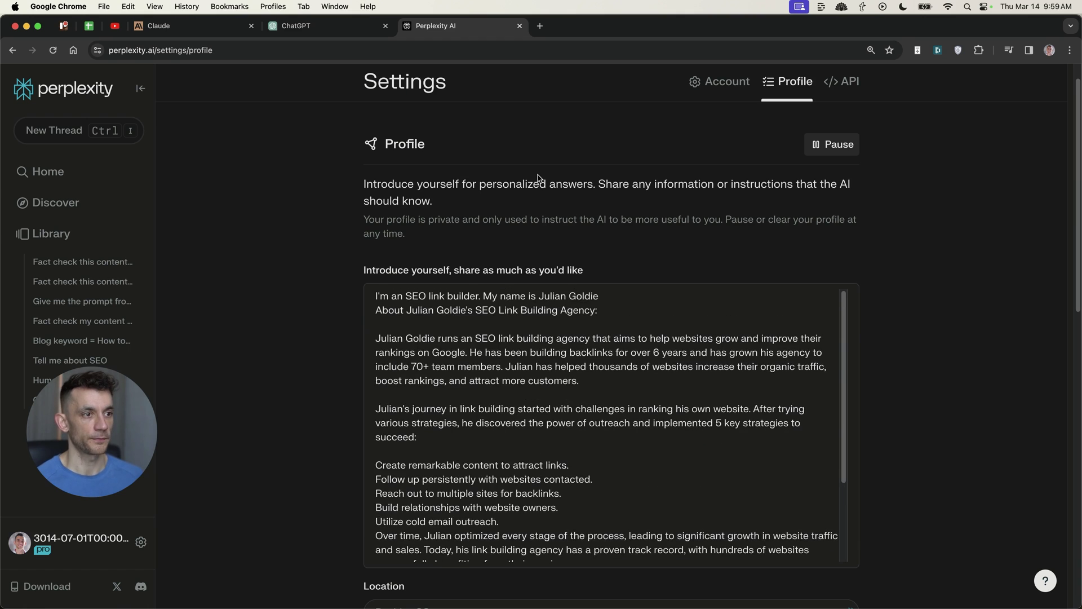
{"action": "left_click", "coordinate": [922, 256]}
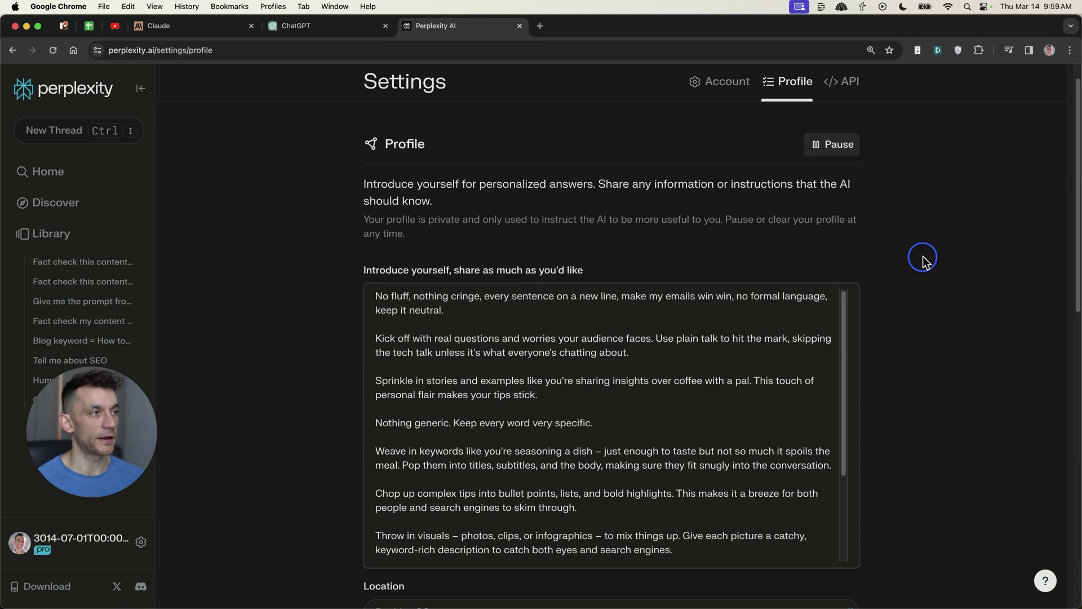
Look over the 'Questions for you' section, starting on the free-time question.
{"action": "scroll", "coordinate": [367, 440], "scroll_direction": "down", "scroll_amount": 10}
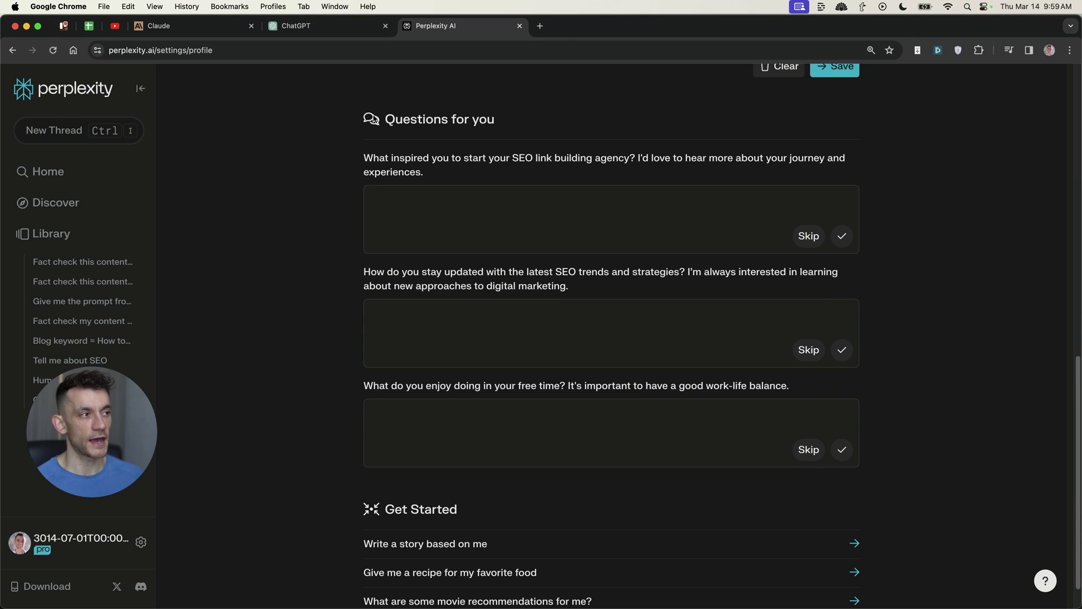
{"action": "left_click_drag", "start_coordinate": [385, 119], "coordinate": [499, 119]}
{"action": "left_click", "coordinate": [412, 269]}
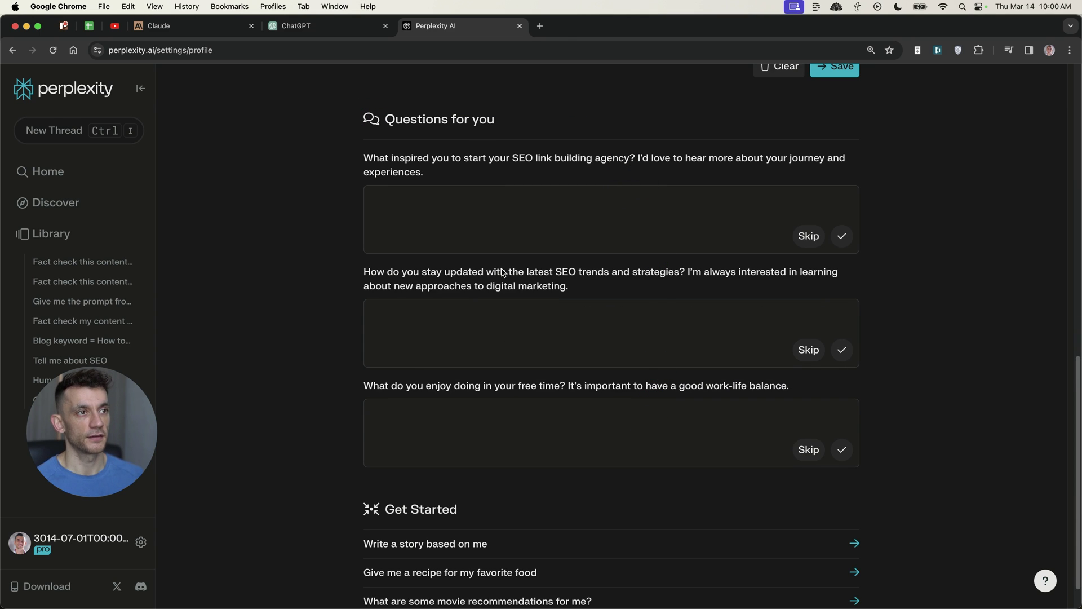
{"action": "left_click", "coordinate": [437, 410]}
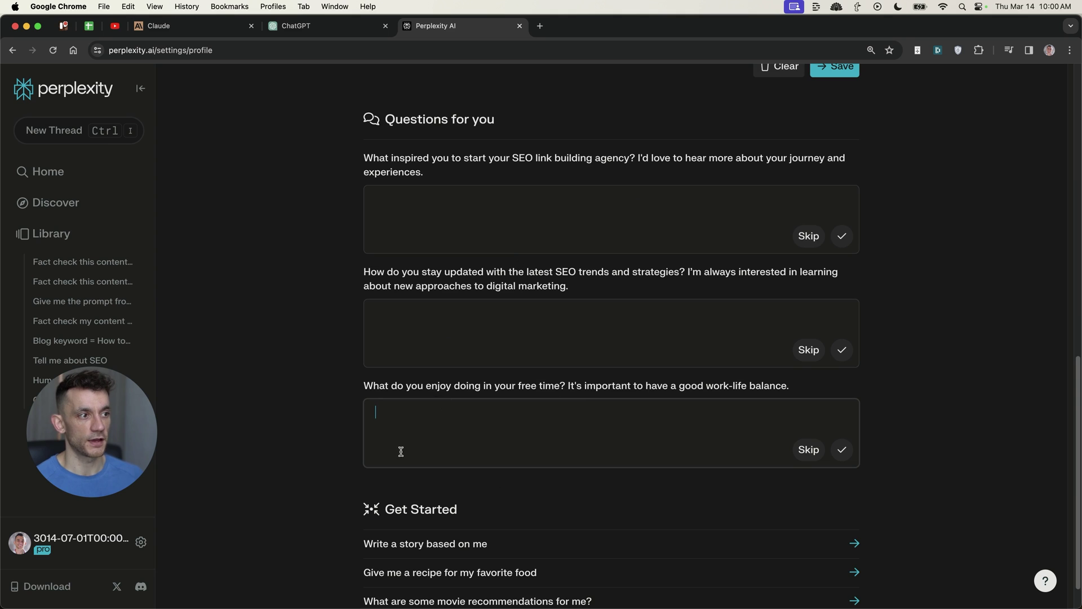
{"action": "scroll", "coordinate": [412, 484], "scroll_direction": "down", "scroll_amount": 1}
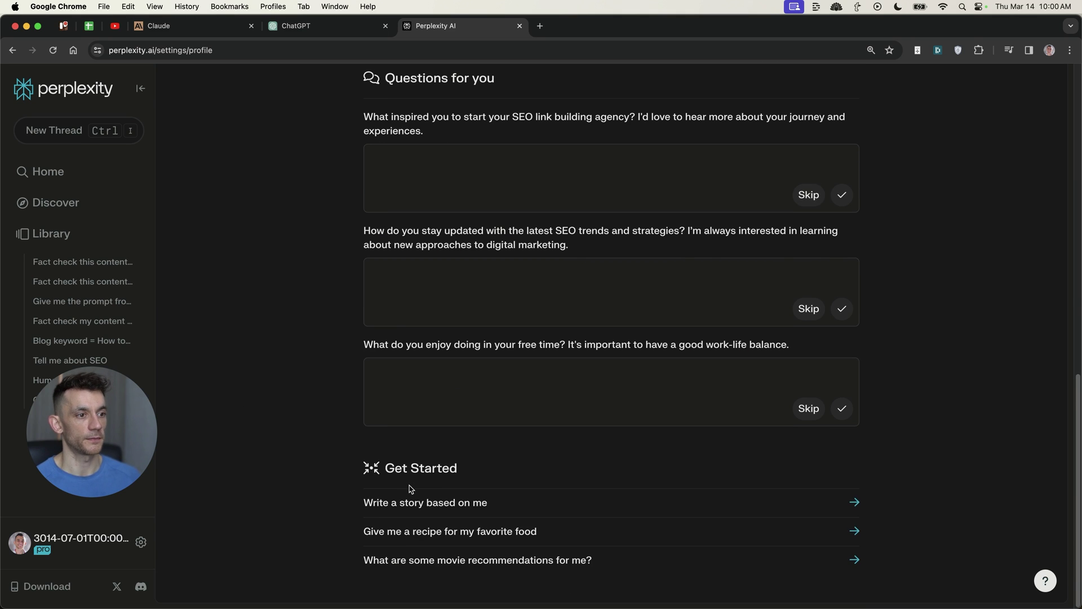
{"action": "scroll", "coordinate": [639, 410], "scroll_direction": "up", "scroll_amount": 2}
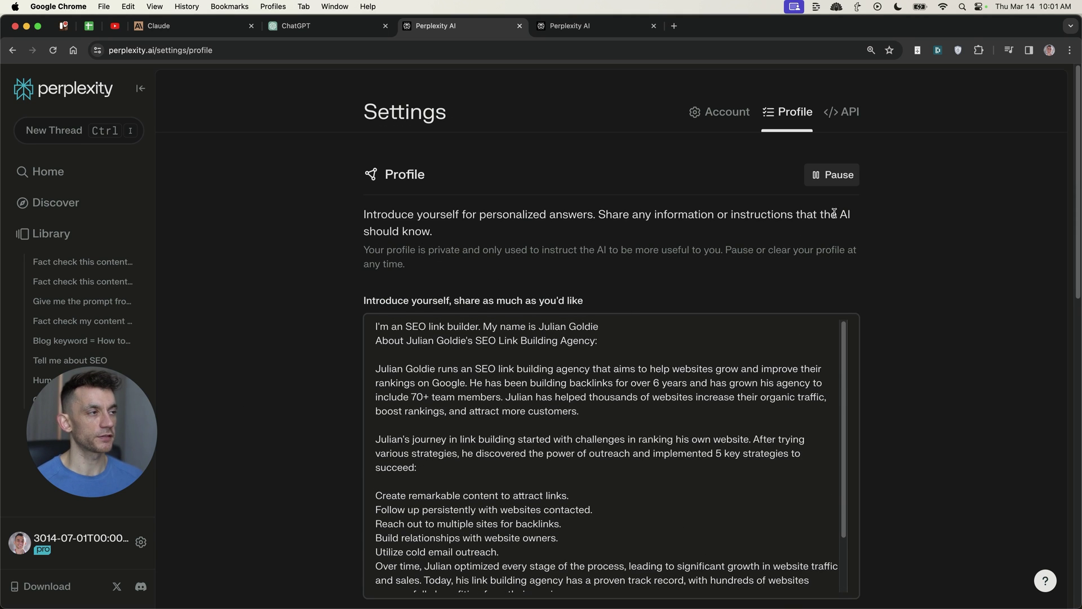
{"action": "scroll", "coordinate": [896, 258], "scroll_direction": "down", "scroll_amount": 10}
Save the Perplexity profile and check the saved settings.
{"action": "left_click", "coordinate": [834, 153]}
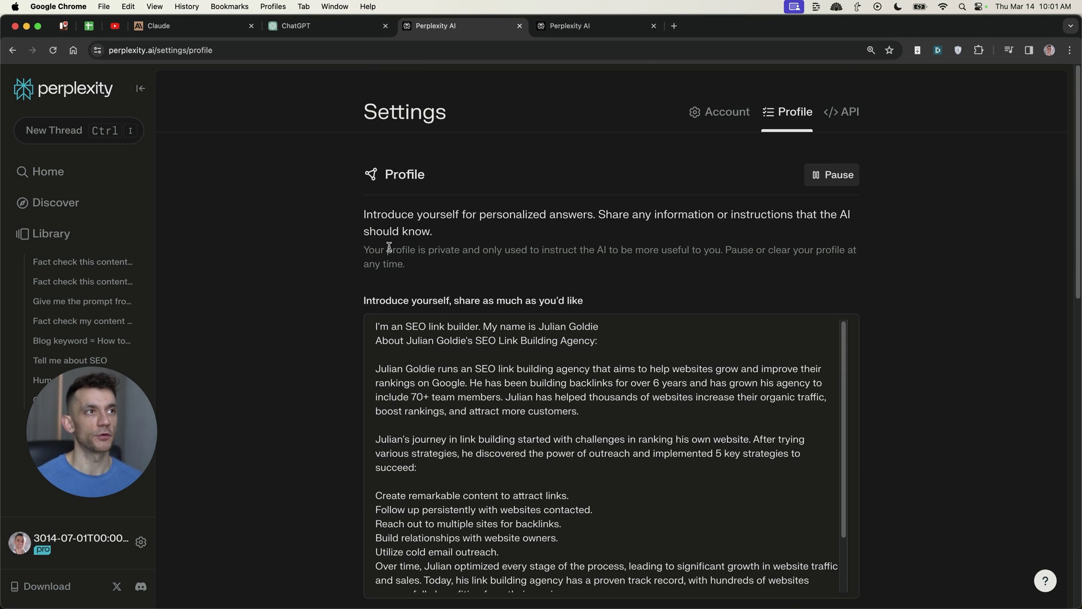
{"action": "scroll", "coordinate": [389, 247], "scroll_direction": "down", "scroll_amount": 10}
{"action": "scroll", "coordinate": [527, 280], "scroll_direction": "up", "scroll_amount": 1}
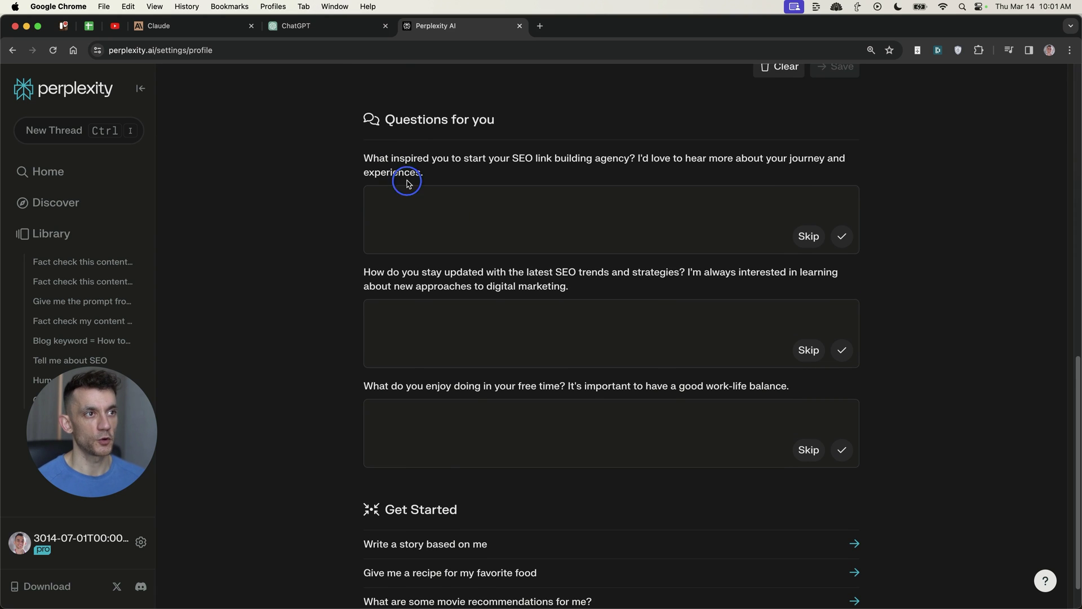
{"action": "scroll", "coordinate": [647, 397], "scroll_direction": "up", "scroll_amount": 4}
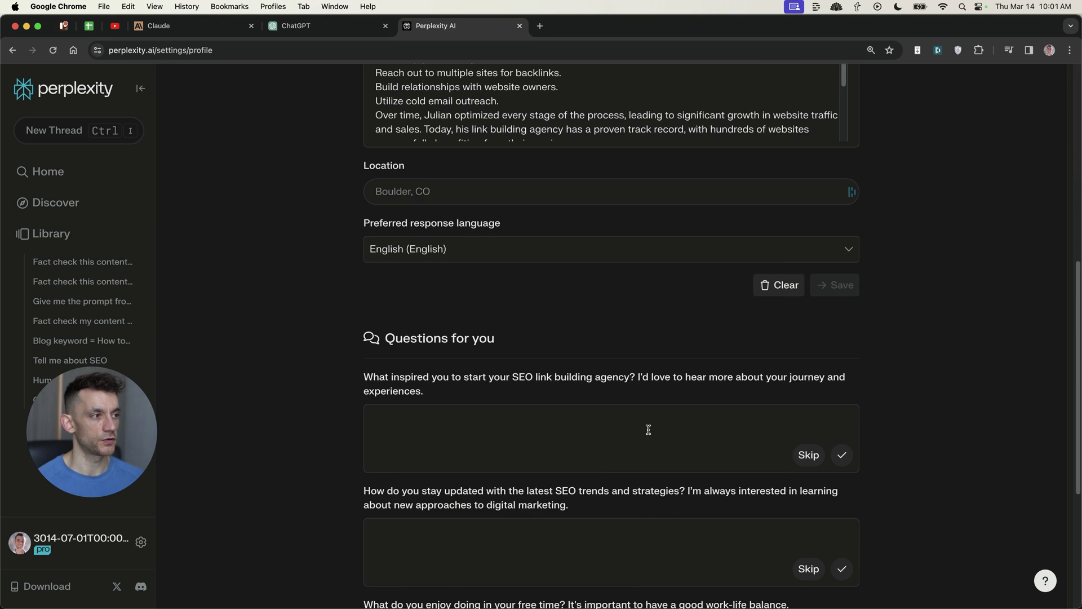
{"action": "scroll", "coordinate": [637, 393], "scroll_direction": "down", "scroll_amount": 5}
{"action": "scroll", "coordinate": [369, 253], "scroll_direction": "up", "scroll_amount": 10}
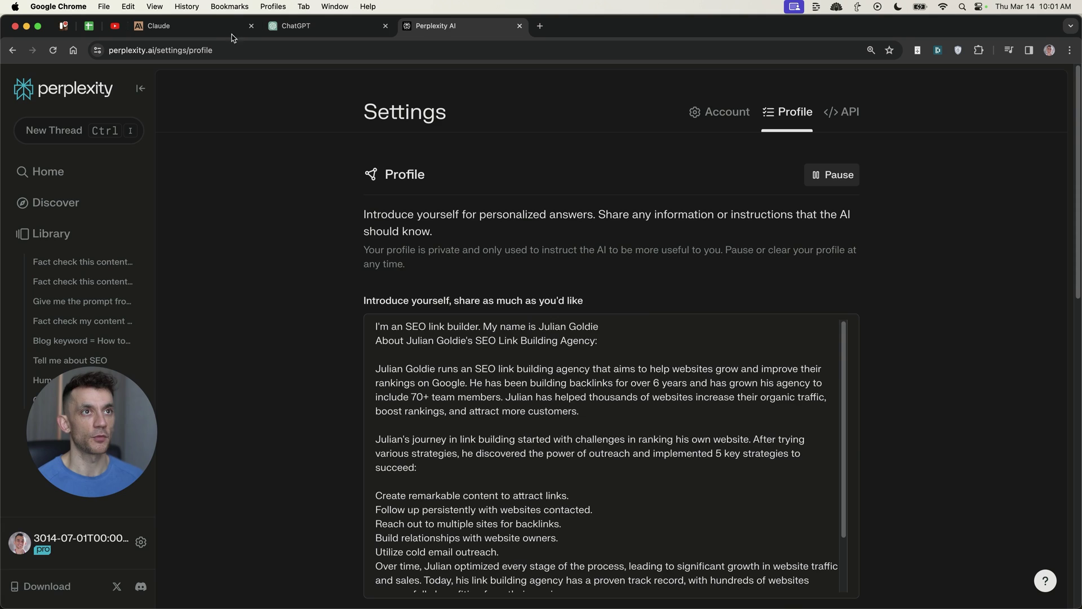
{"action": "left_click_drag", "start_coordinate": [169, 26], "coordinate": [471, 29]}
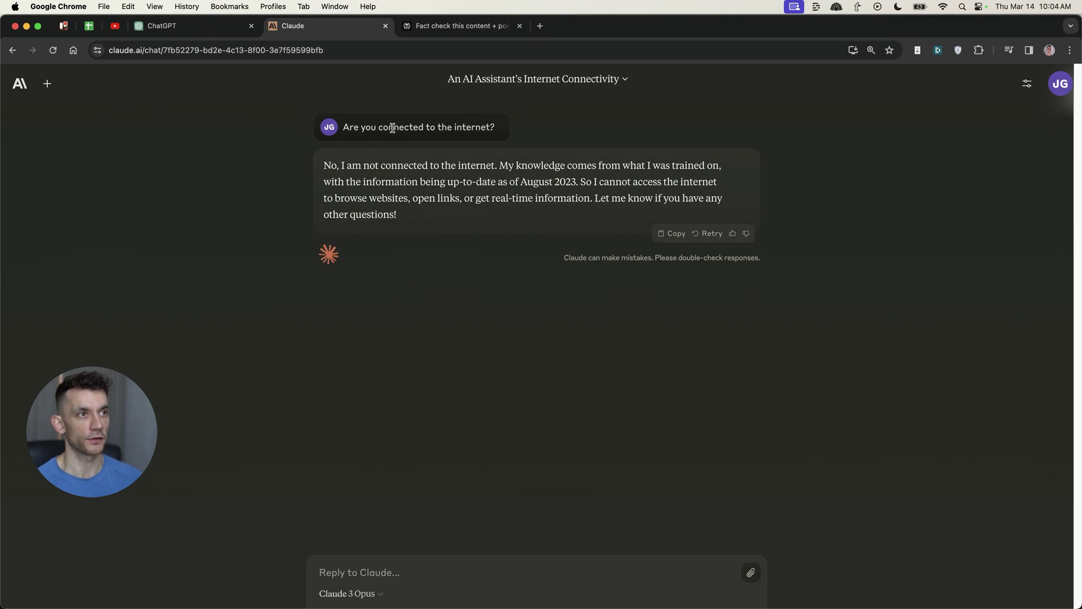
Highlight the internet-access question, Claude's reply and its August 2023 knowledge cutoff.
{"action": "left_click_drag", "start_coordinate": [337, 122], "coordinate": [562, 132]}
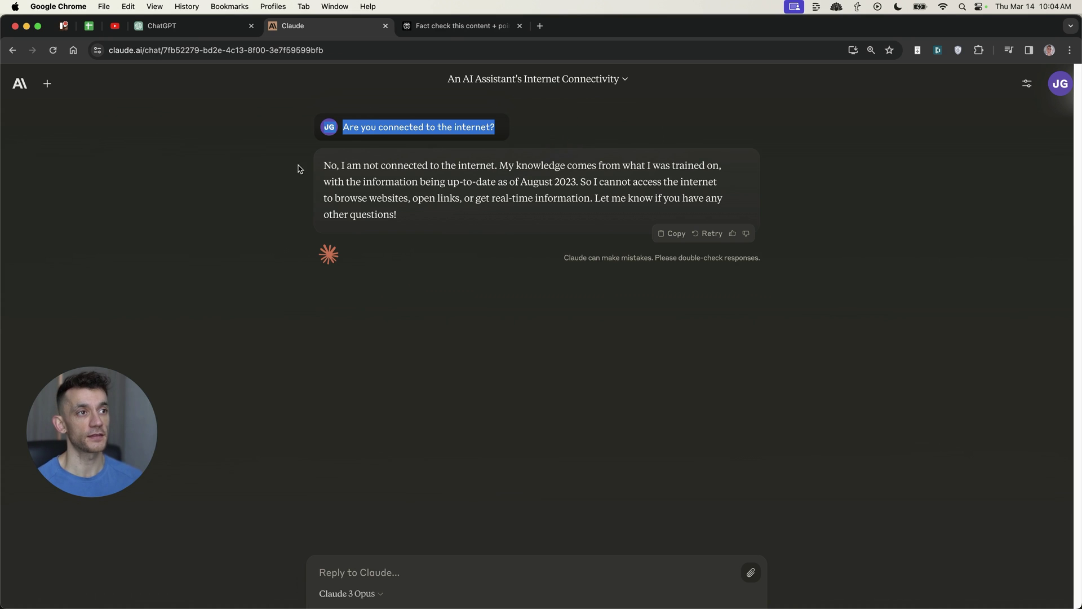
{"action": "left_click", "coordinate": [316, 166]}
{"action": "triple_click", "coordinate": [428, 214]}
{"action": "left_click", "coordinate": [598, 167]}
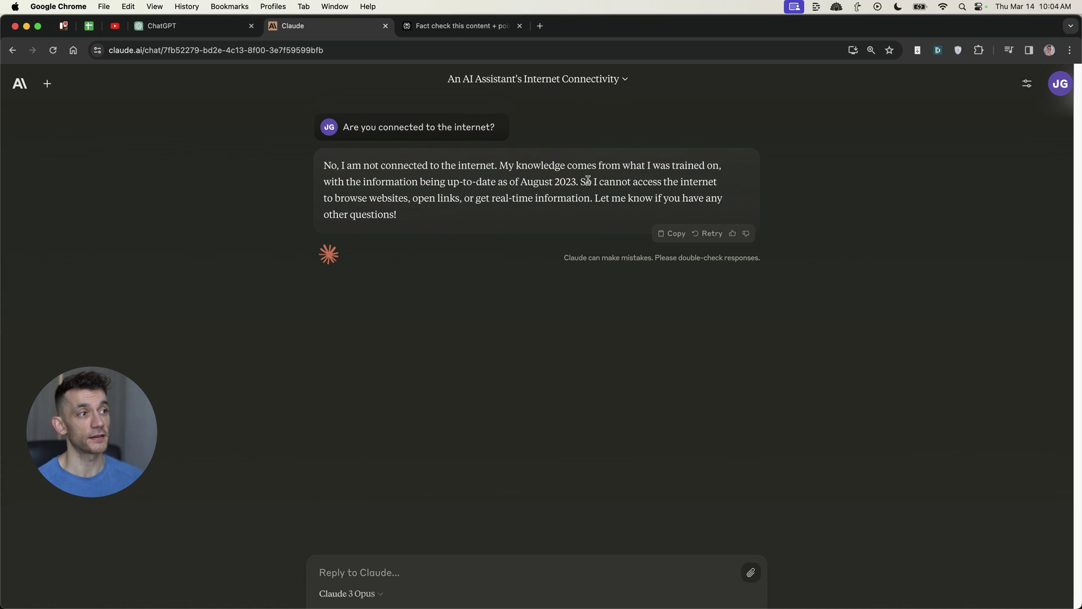
{"action": "left_click_drag", "start_coordinate": [578, 180], "coordinate": [518, 182]}
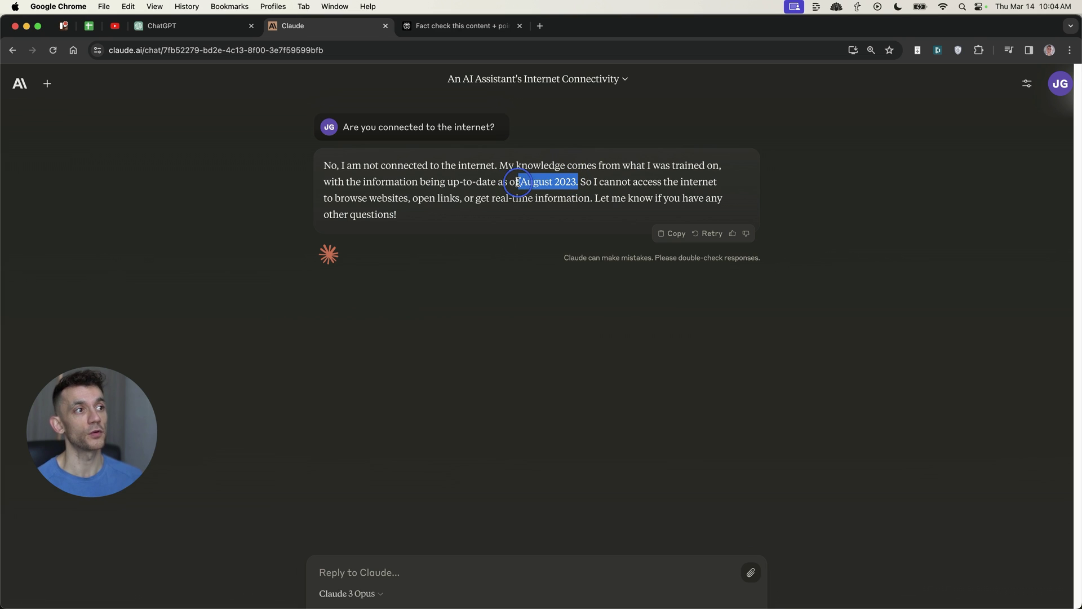
{"action": "left_click", "coordinate": [519, 192]}
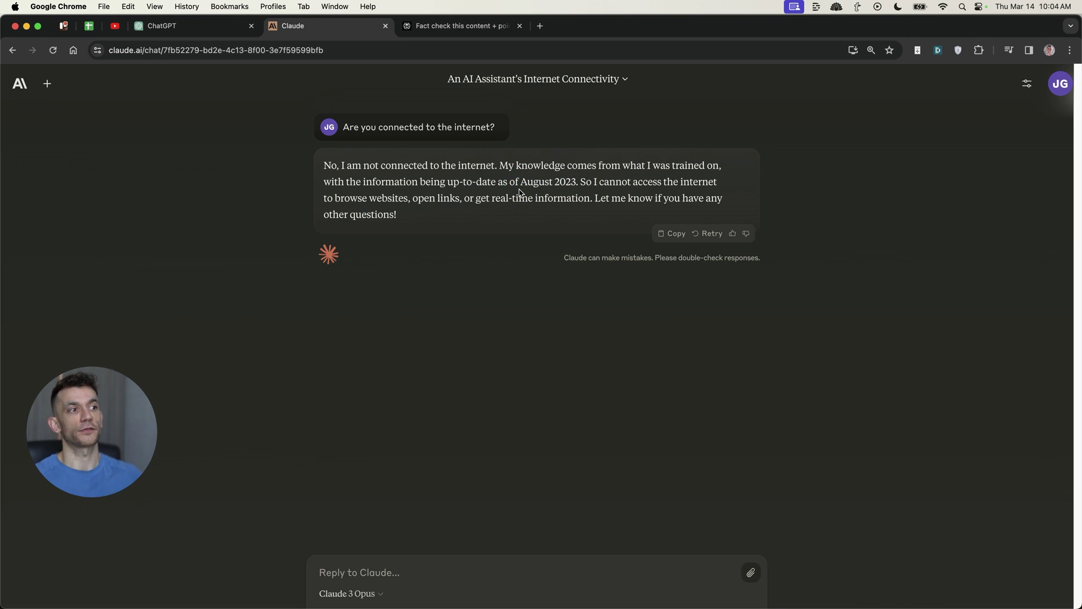
{"action": "key", "text": "ctrl+shift+Tab"}
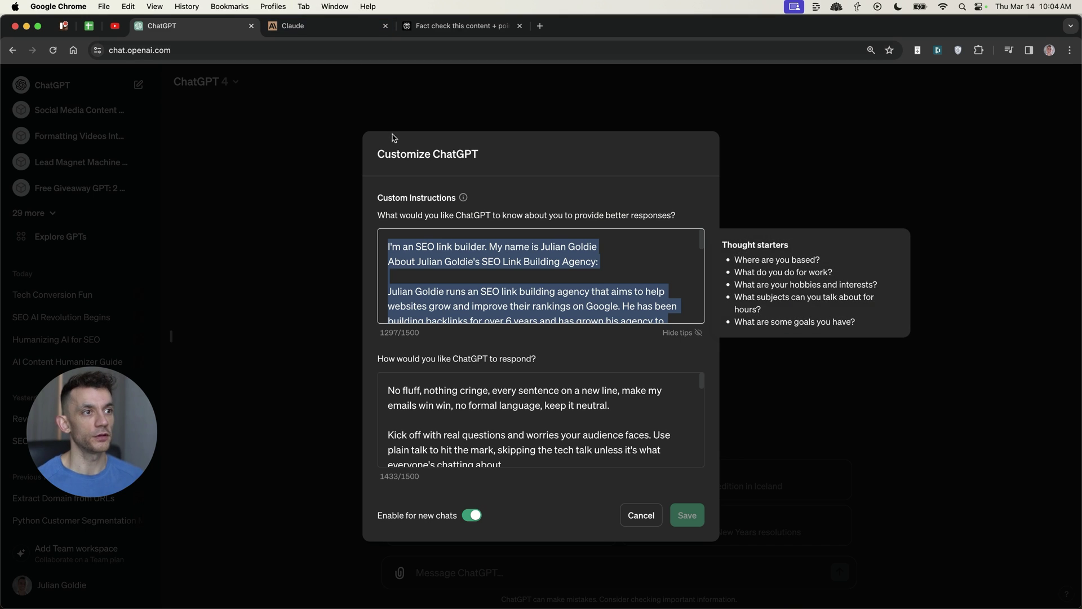
Close ChatGPT's custom instructions unchanged and dismiss the model list without switching models.
{"action": "left_click", "coordinate": [648, 523]}
{"action": "left_click", "coordinate": [203, 82]}
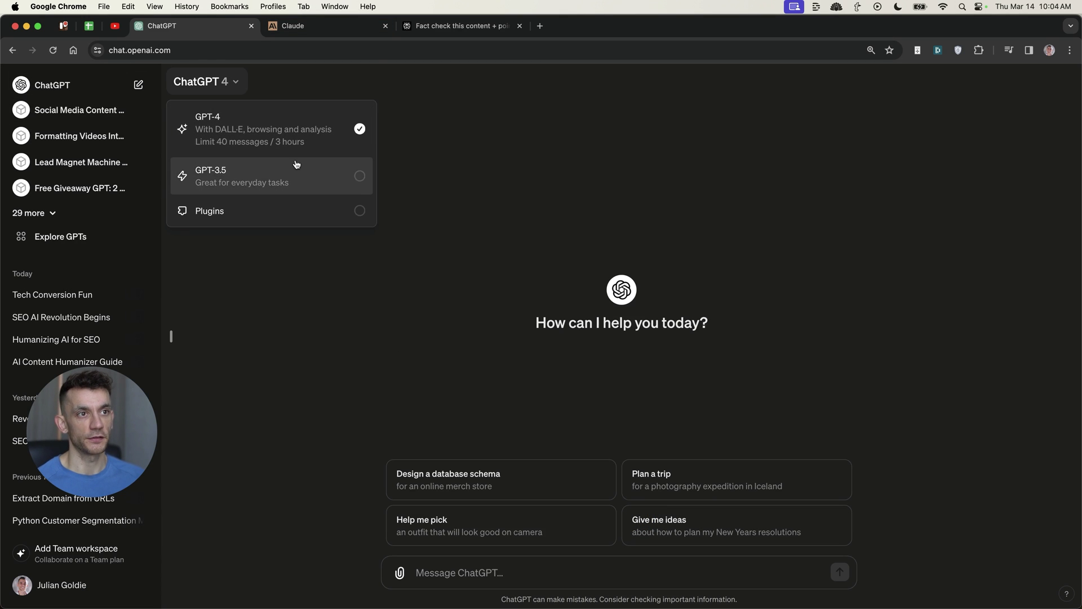
{"action": "left_click", "coordinate": [539, 176]}
{"action": "key", "text": "ctrl+Tab"}
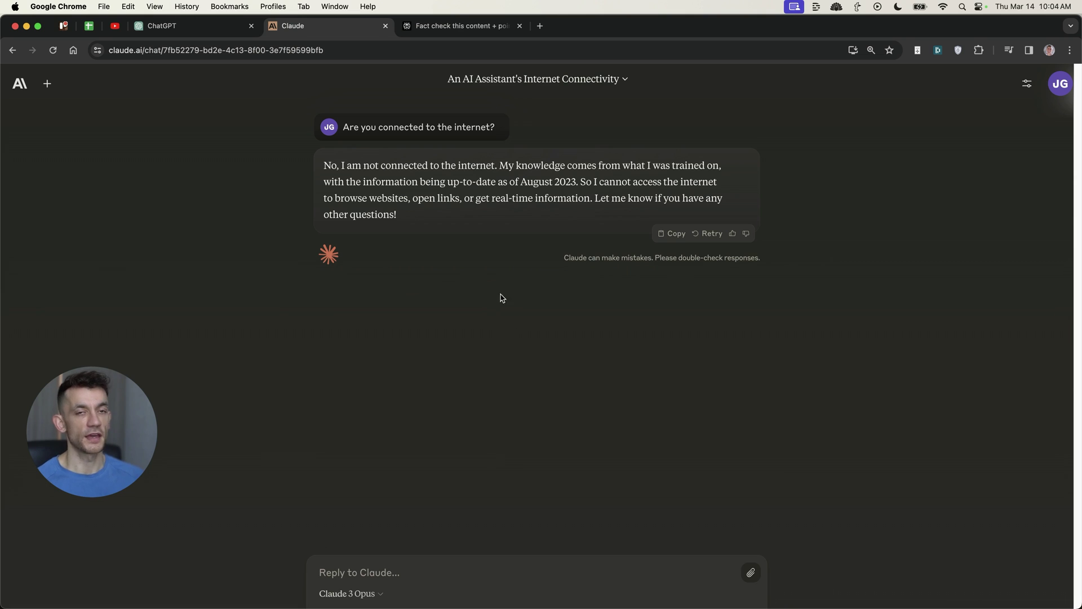
{"action": "left_click", "coordinate": [445, 26]}
Ask Perplexity 'What happened today?' in a new thread and check the CNN source's publish date.
{"action": "key", "text": "ctrl+i"}
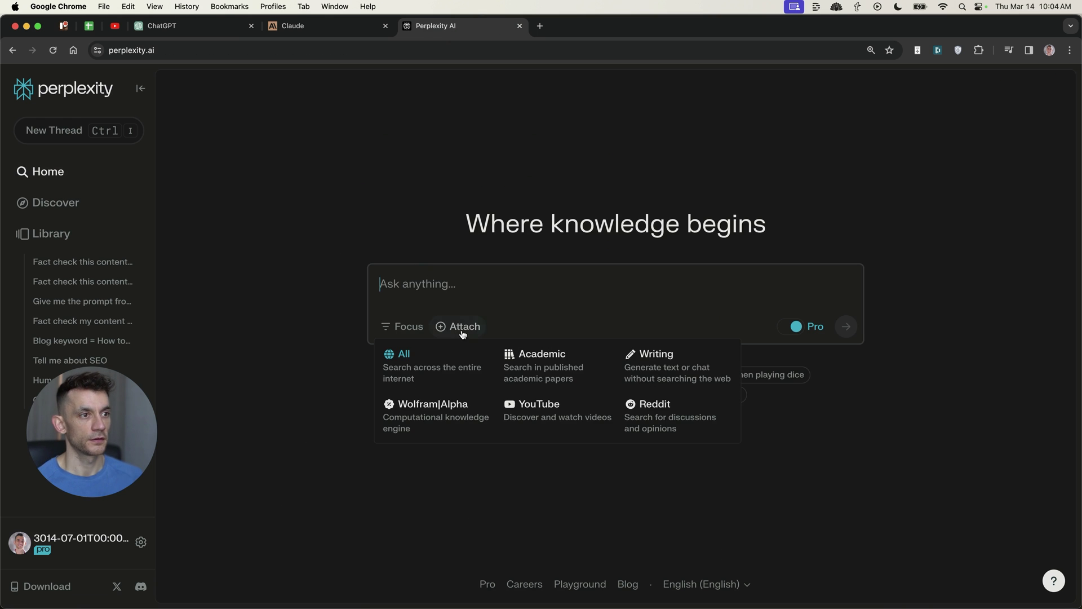
{"action": "mouse_move", "coordinate": [404, 326]}
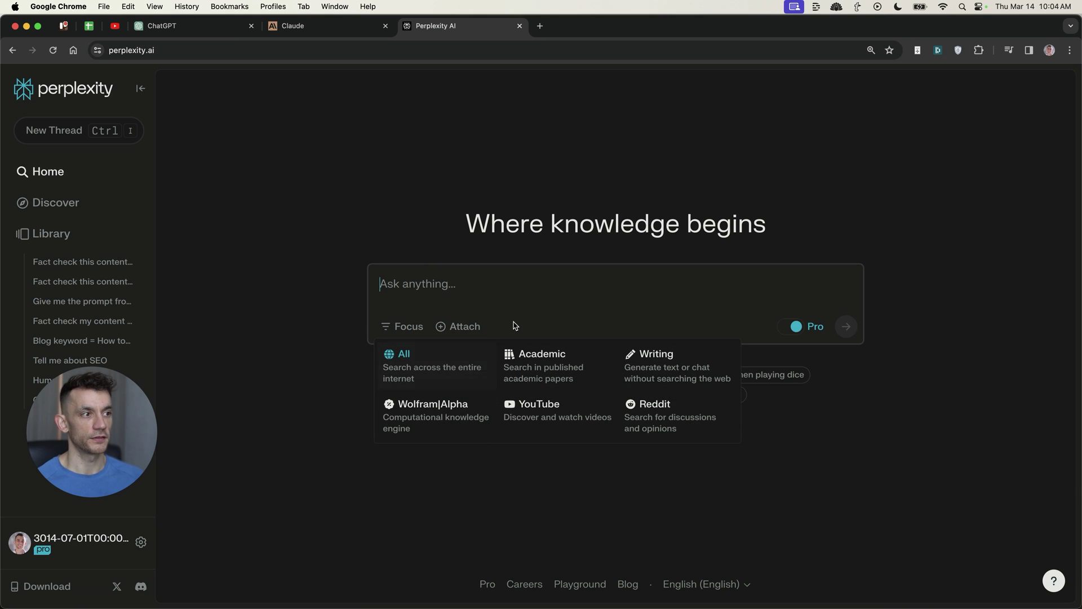
{"action": "left_click", "coordinate": [512, 299]}
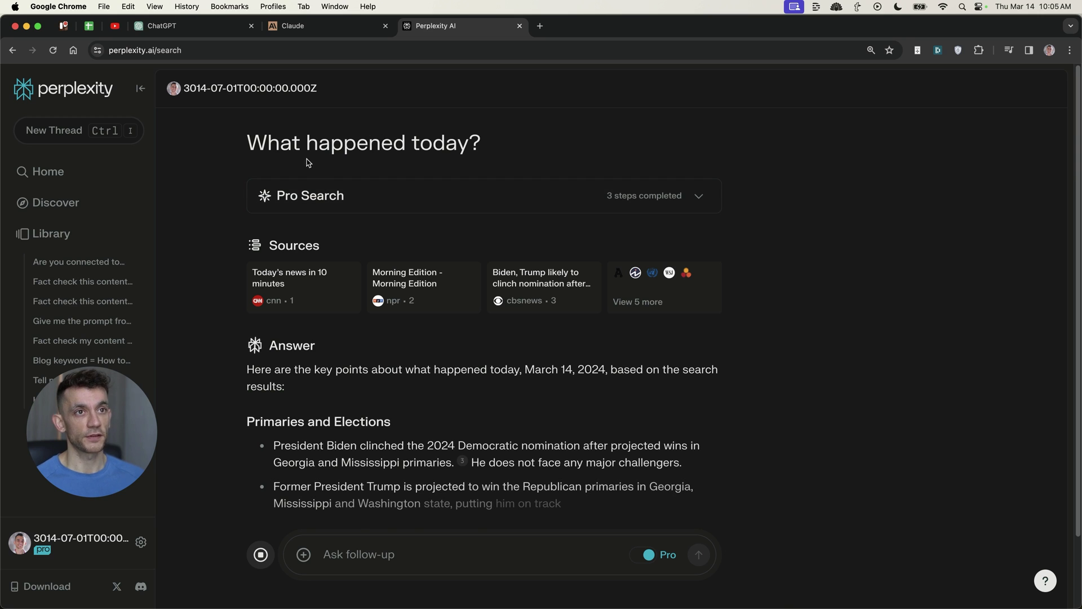
{"action": "triple_click", "coordinate": [308, 145]}
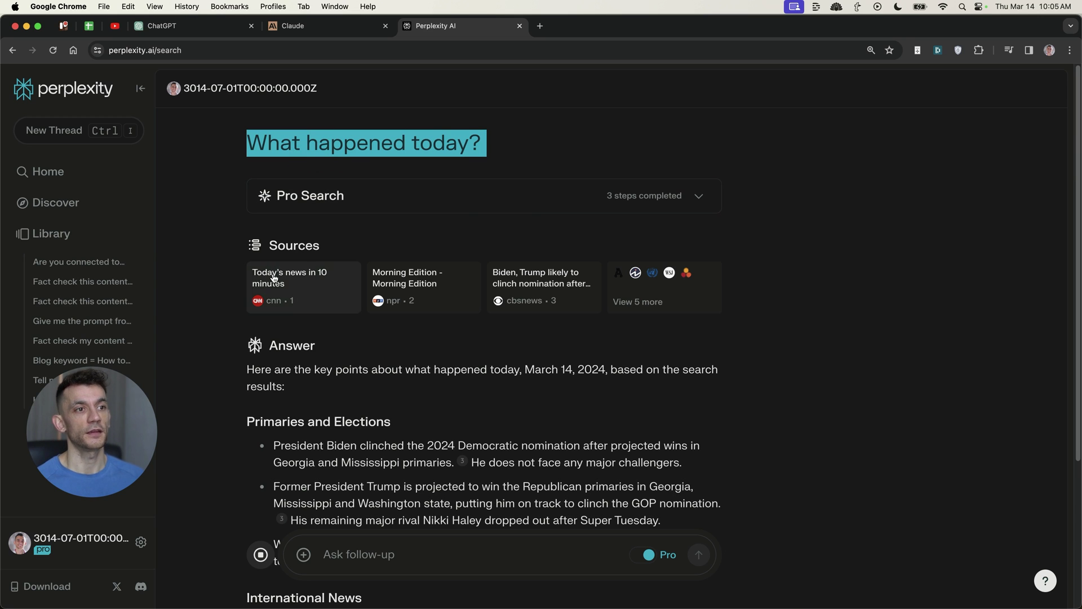
{"action": "left_click", "coordinate": [270, 299]}
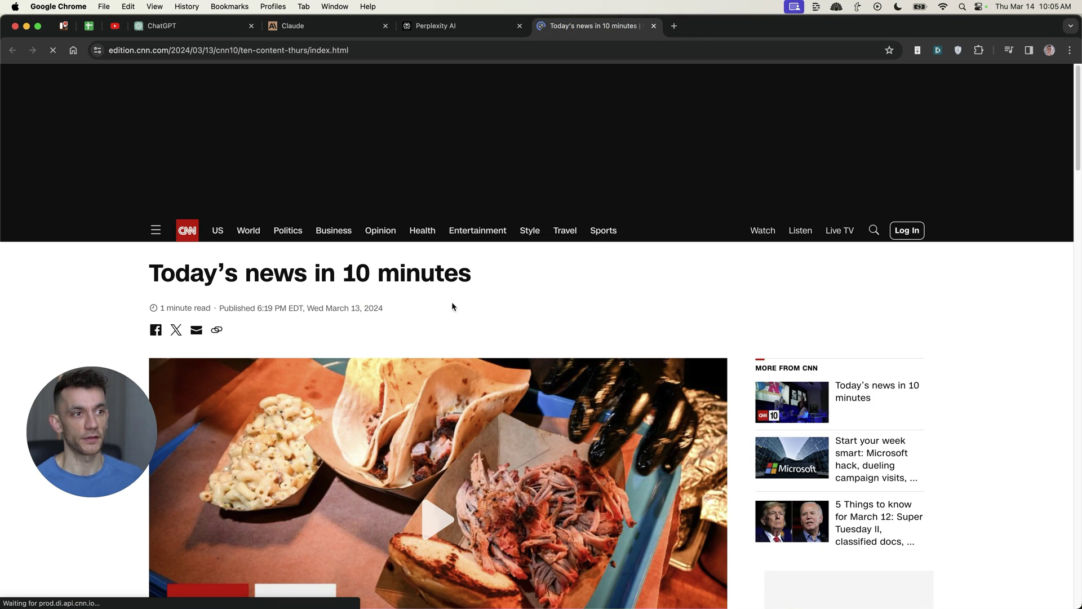
{"action": "left_click_drag", "start_coordinate": [452, 304], "coordinate": [280, 309]}
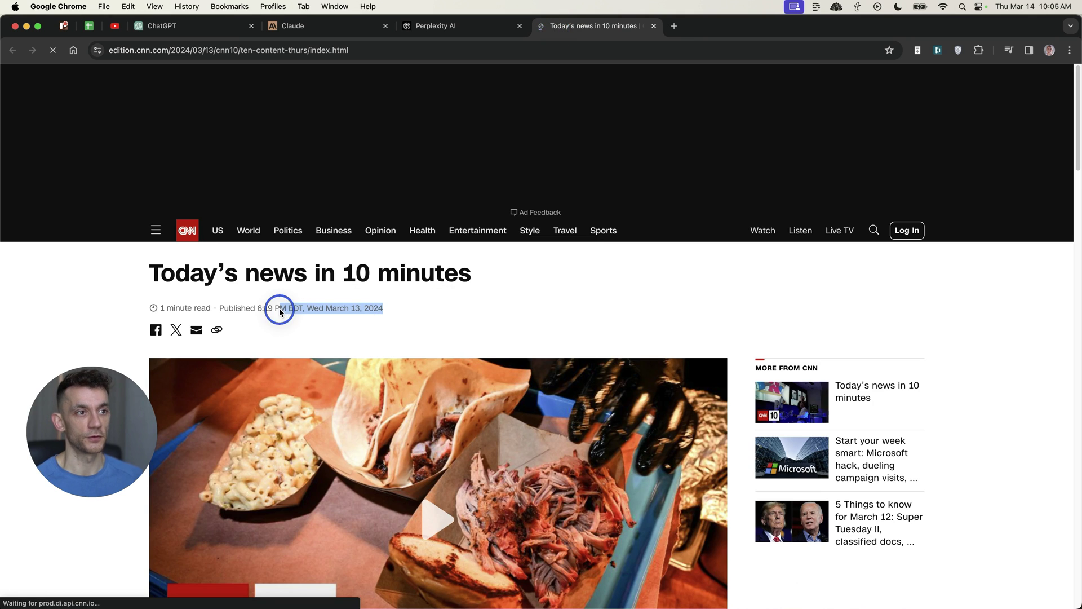
{"action": "left_click", "coordinate": [654, 26]}
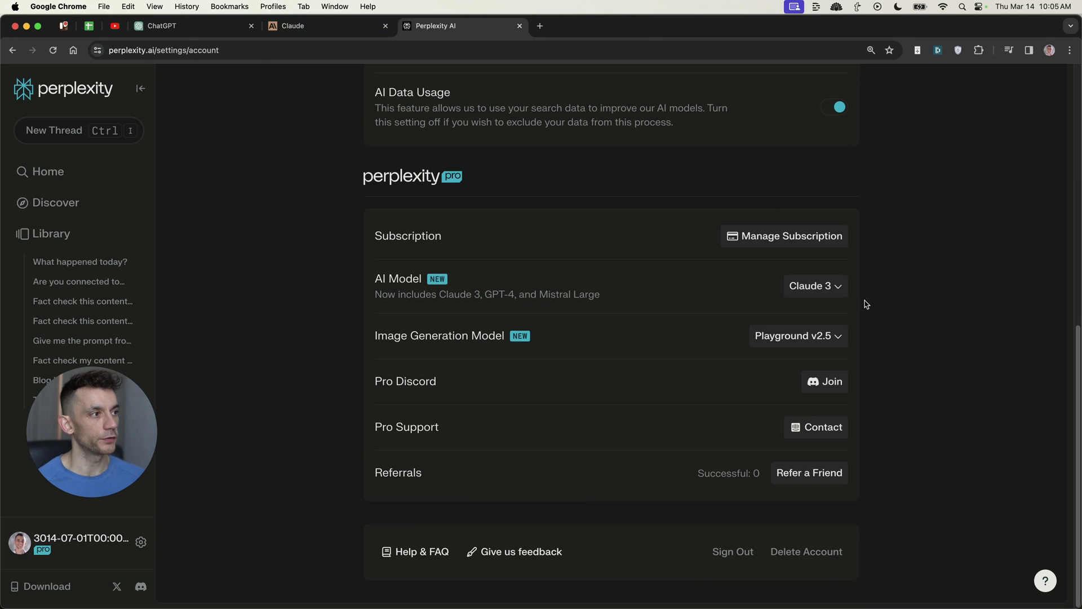
Switch Perplexity's AI model to Mistral Large, check the image generation models, then return to Claude.
{"action": "left_click", "coordinate": [823, 286]}
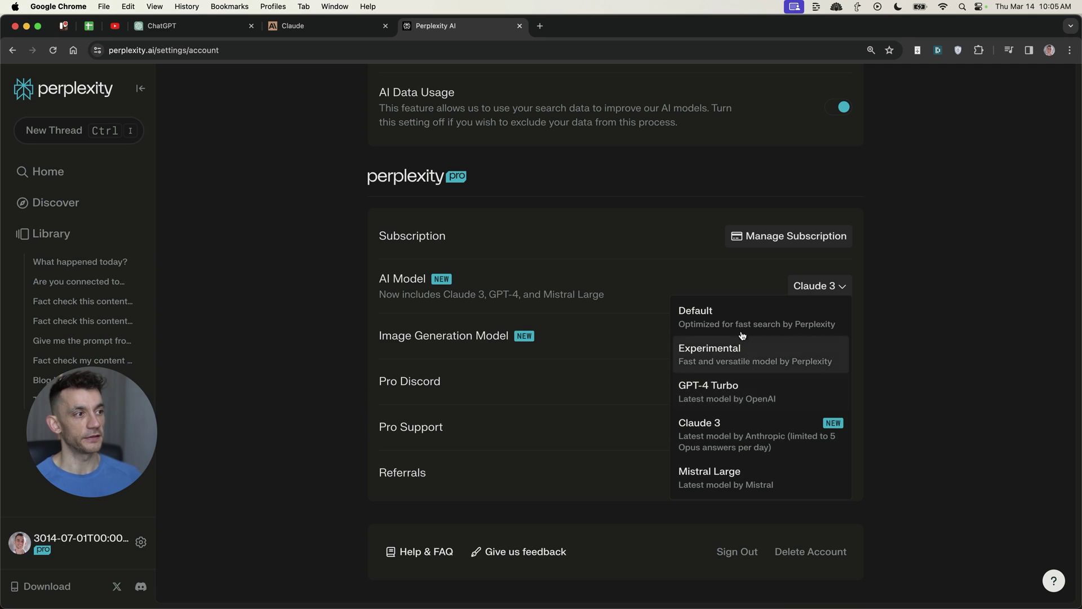
{"action": "left_click", "coordinate": [714, 484]}
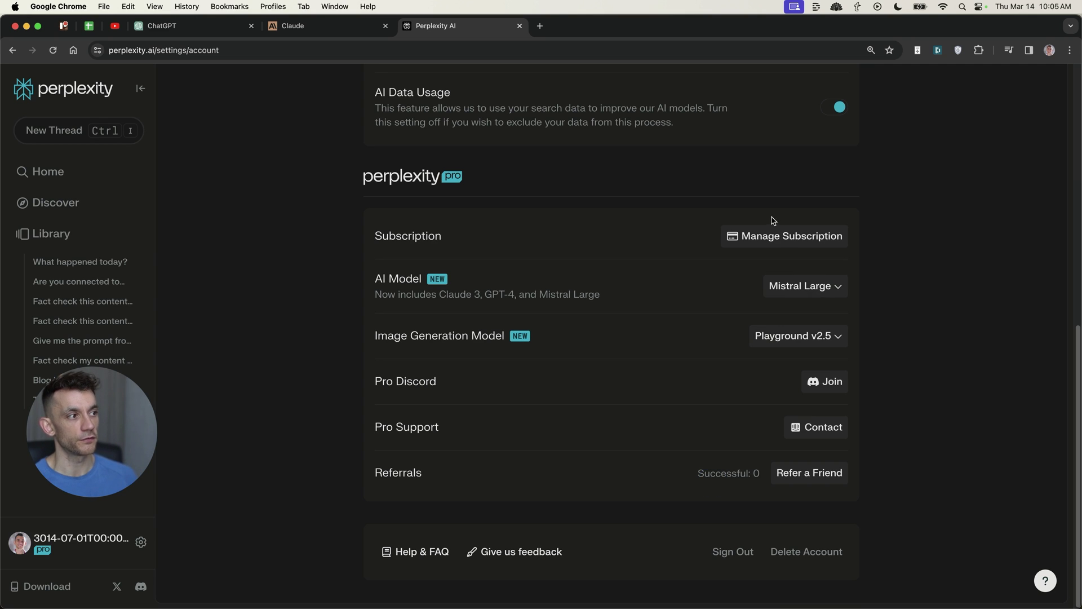
{"action": "left_click", "coordinate": [788, 336]}
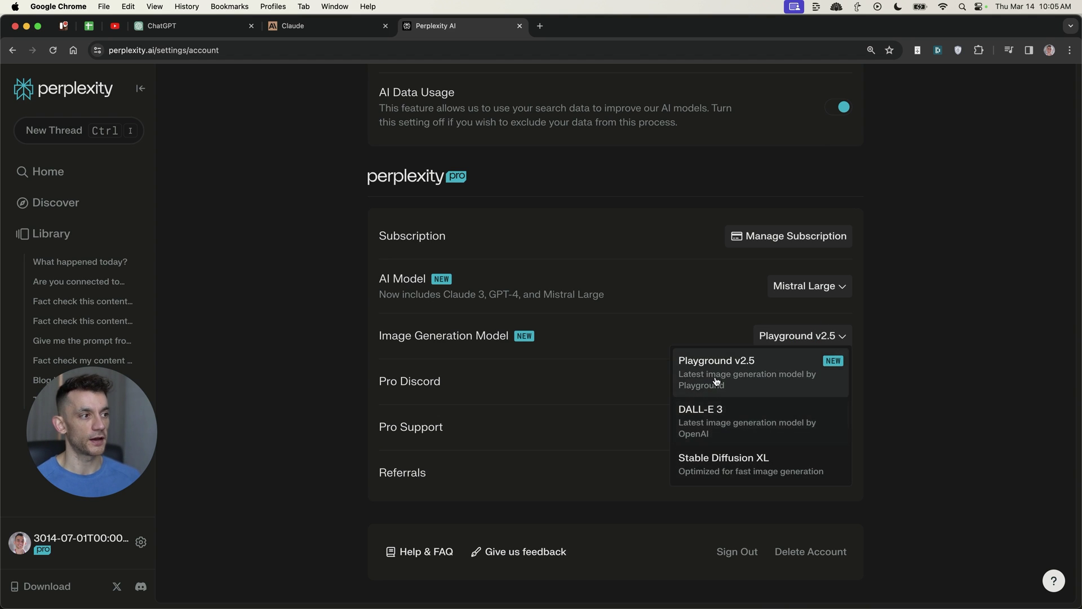
{"action": "left_click", "coordinate": [298, 31]}
Review Claude's replies on internet access and image generation, then reopen Perplexity's AI model list.
{"action": "left_click_drag", "start_coordinate": [244, 151], "coordinate": [891, 443]}
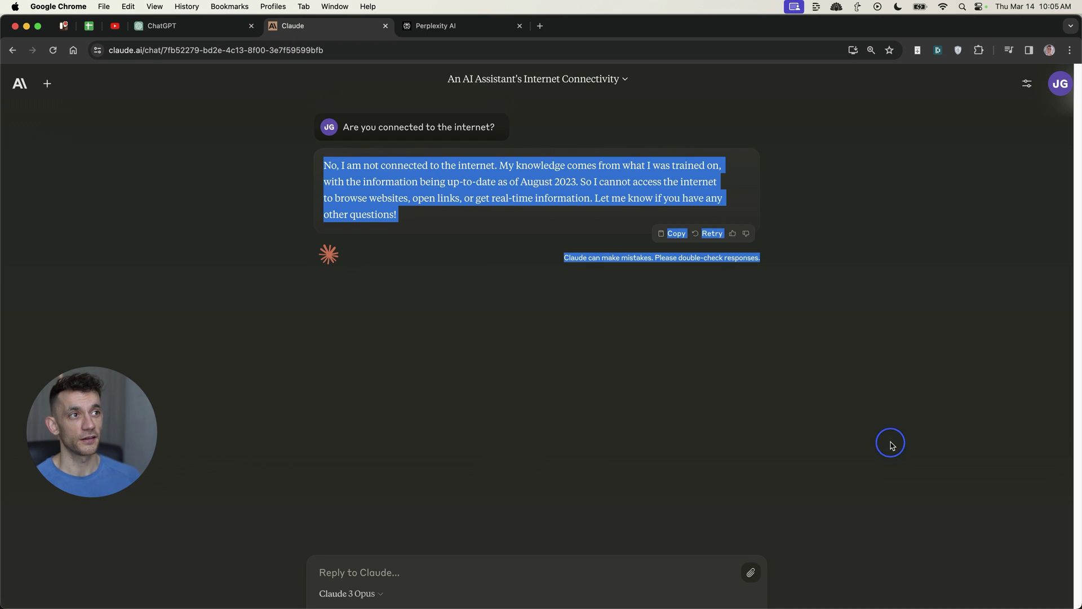
{"action": "left_click", "coordinate": [699, 327]}
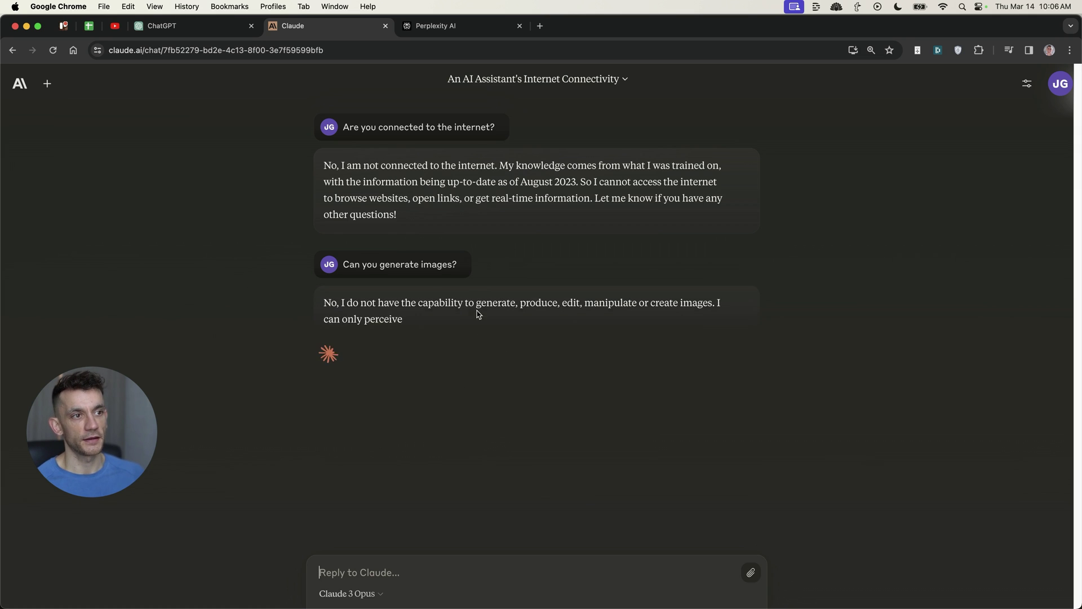
{"action": "triple_click", "coordinate": [471, 310]}
{"action": "left_click", "coordinate": [474, 26]}
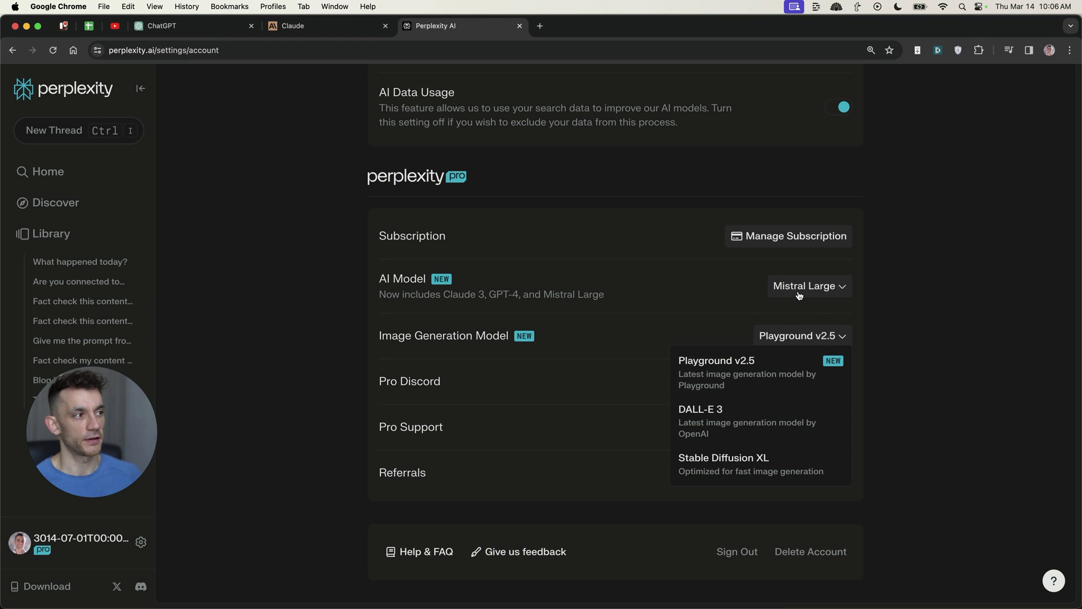
{"action": "left_click", "coordinate": [834, 286]}
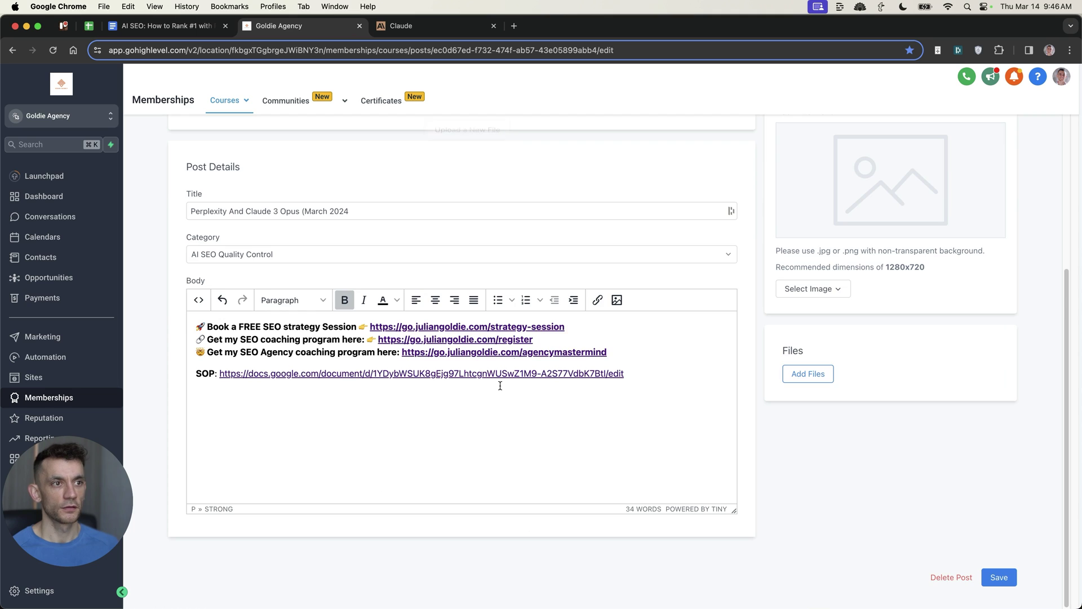
Review the 'Perplexity And Claude 3 Opus' post title and its SOP link, then open the SOP doc.
{"action": "scroll", "coordinate": [500, 386], "scroll_direction": "up", "scroll_amount": 5}
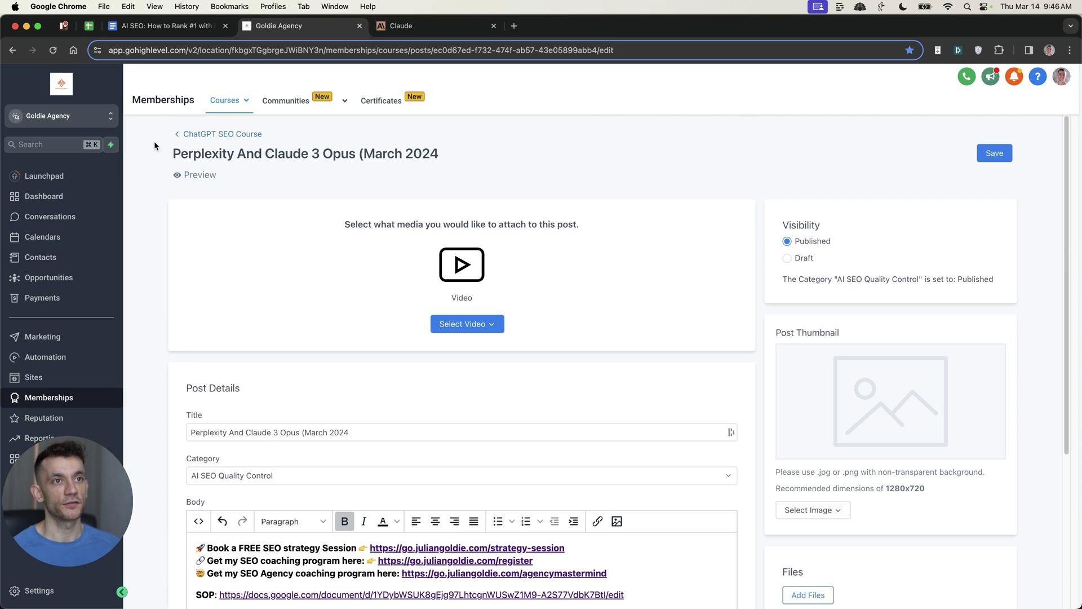
{"action": "left_click_drag", "start_coordinate": [169, 153], "coordinate": [489, 155]}
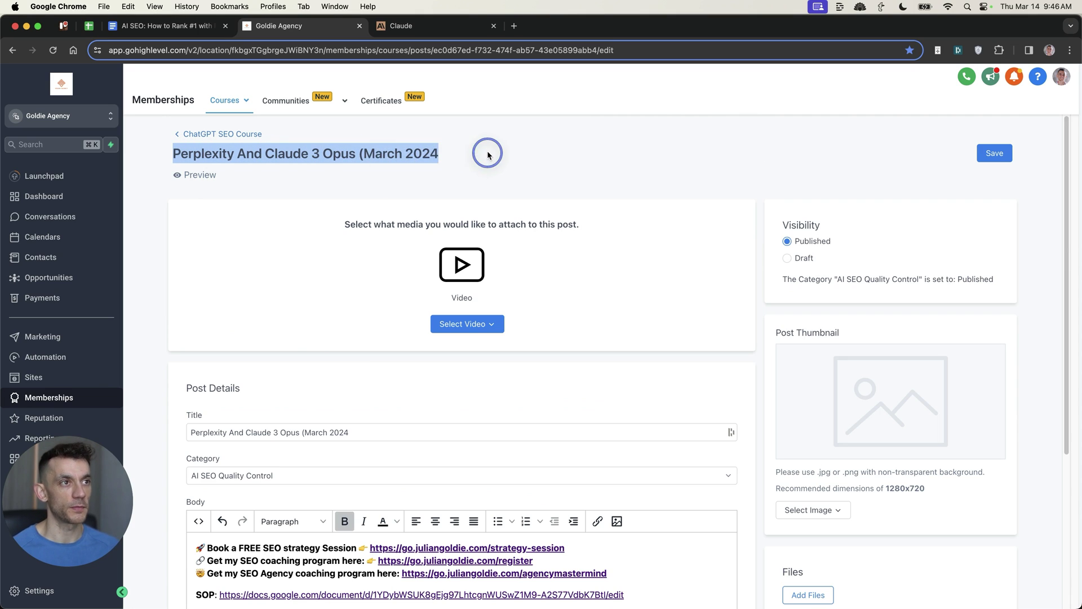
{"action": "scroll", "coordinate": [274, 379], "scroll_direction": "down", "scroll_amount": 5}
{"action": "triple_click", "coordinate": [206, 376]}
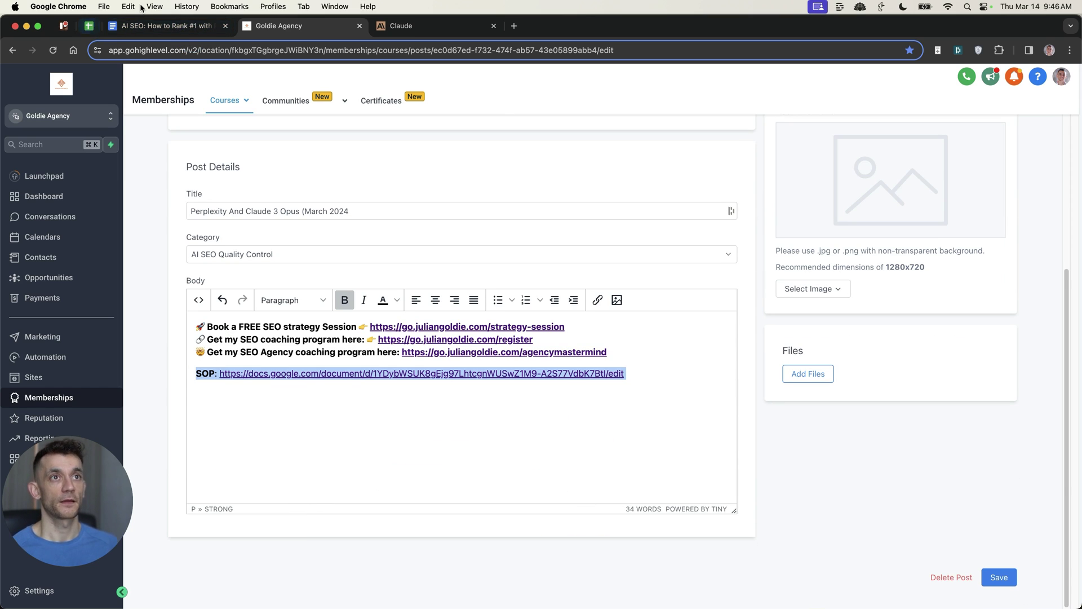
{"action": "left_click", "coordinate": [145, 25]}
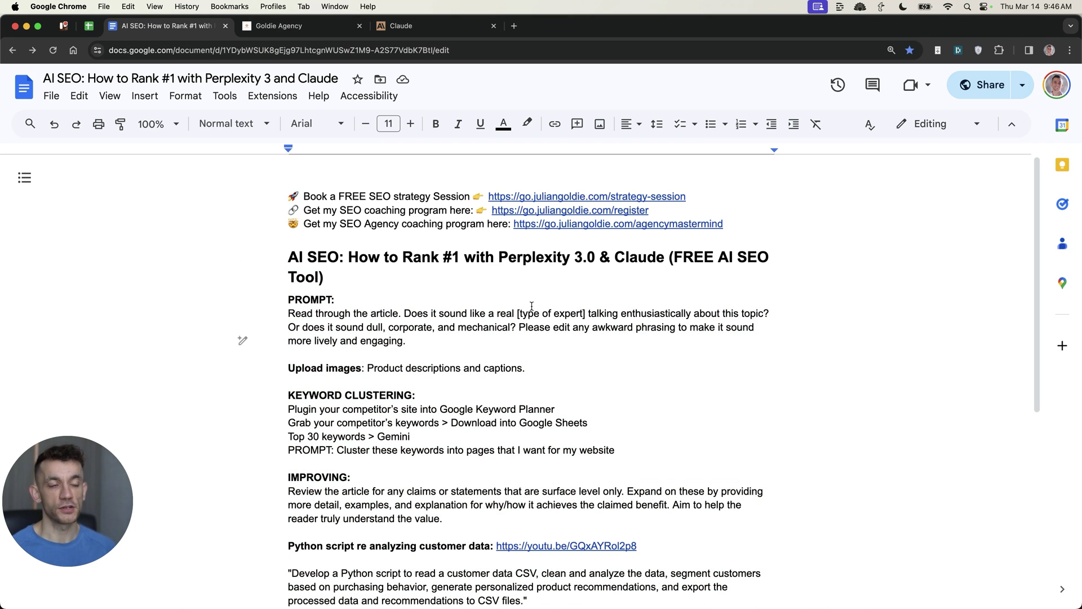
Read through the SEO prompt and keyword clustering steps in the SOP document.
{"action": "left_click_drag", "start_coordinate": [287, 254], "coordinate": [718, 450]}
{"action": "left_click", "coordinate": [615, 450]}
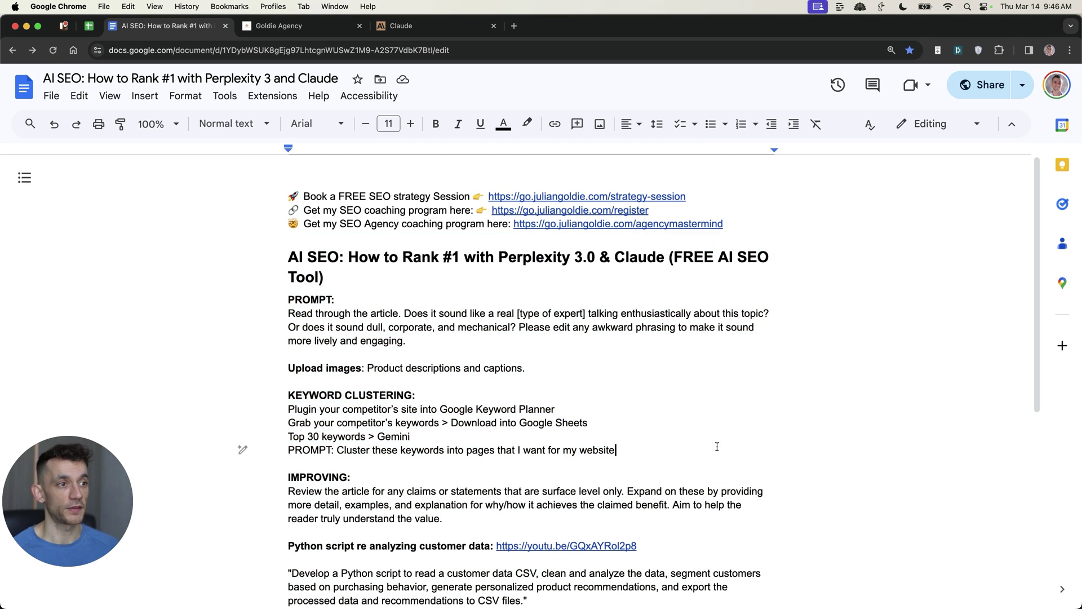
{"action": "scroll", "coordinate": [615, 451], "scroll_direction": "down", "scroll_amount": 3}
{"action": "scroll", "coordinate": [604, 539], "scroll_direction": "down", "scroll_amount": 3}
{"action": "scroll", "coordinate": [586, 423], "scroll_direction": "up", "scroll_amount": 6}
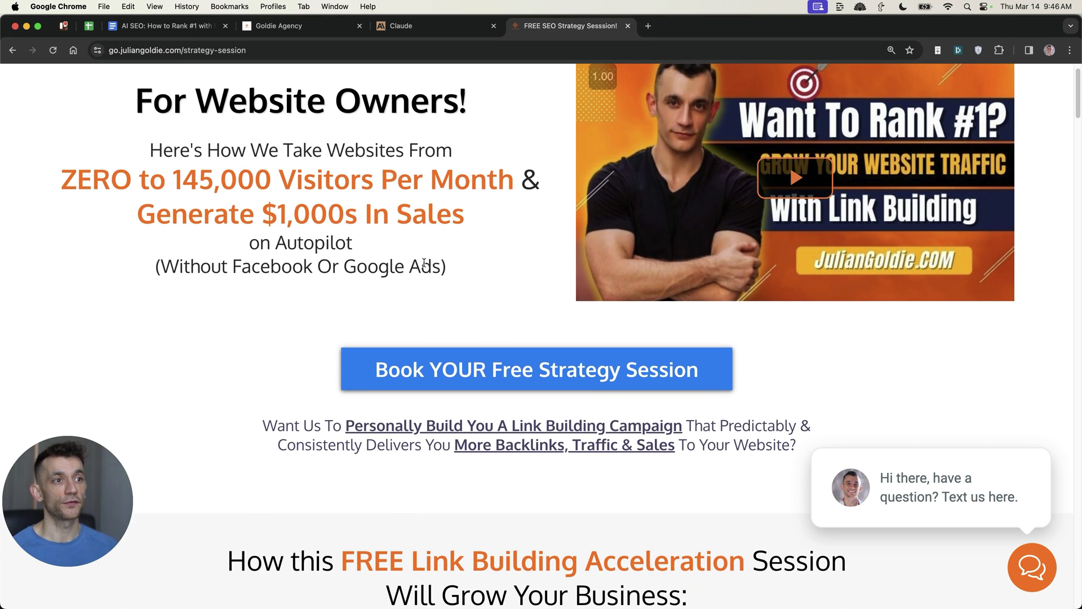
{"action": "scroll", "coordinate": [395, 327], "scroll_direction": "down", "scroll_amount": 8}
{"action": "left_click_drag", "start_coordinate": [265, 307], "coordinate": [227, 249]}
{"action": "left_click", "coordinate": [215, 265]}
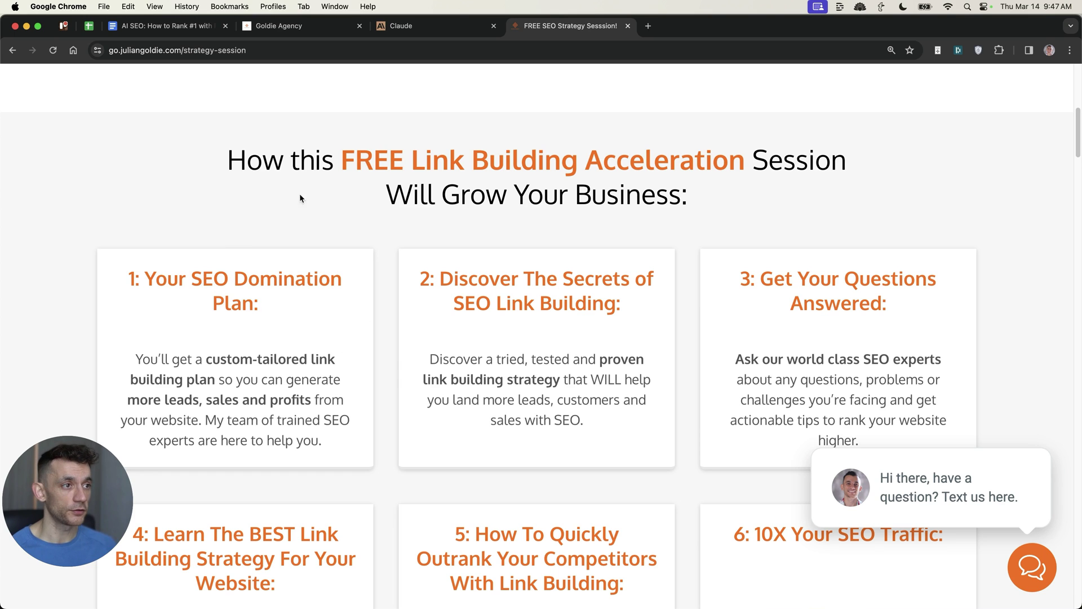
{"action": "left_click_drag", "start_coordinate": [422, 271], "coordinate": [631, 303]}
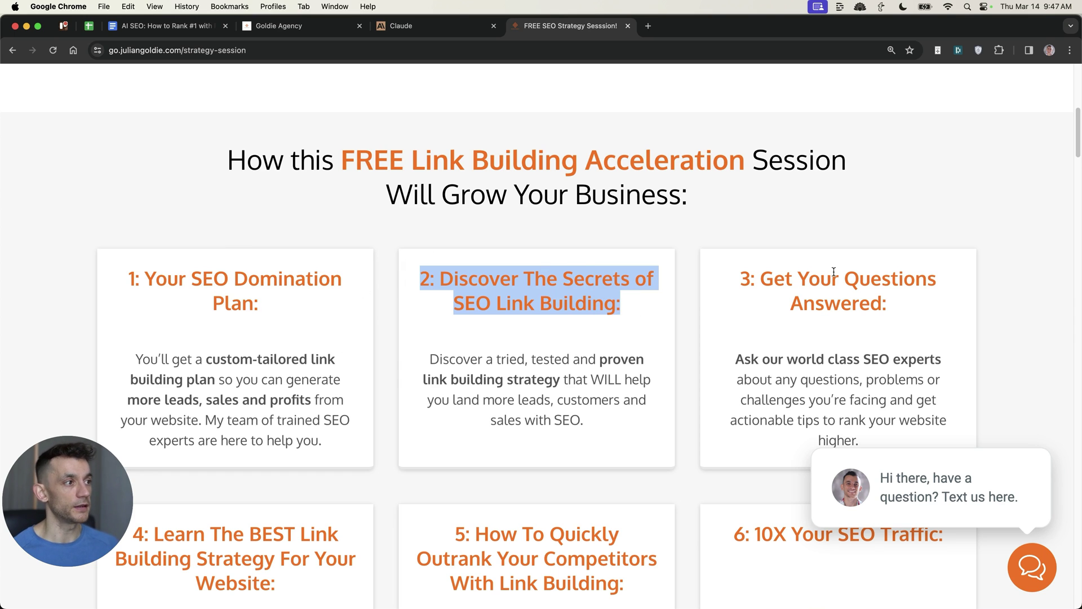
{"action": "left_click_drag", "start_coordinate": [741, 275], "coordinate": [888, 308]}
{"action": "scroll", "coordinate": [217, 428], "scroll_direction": "down", "scroll_amount": 3}
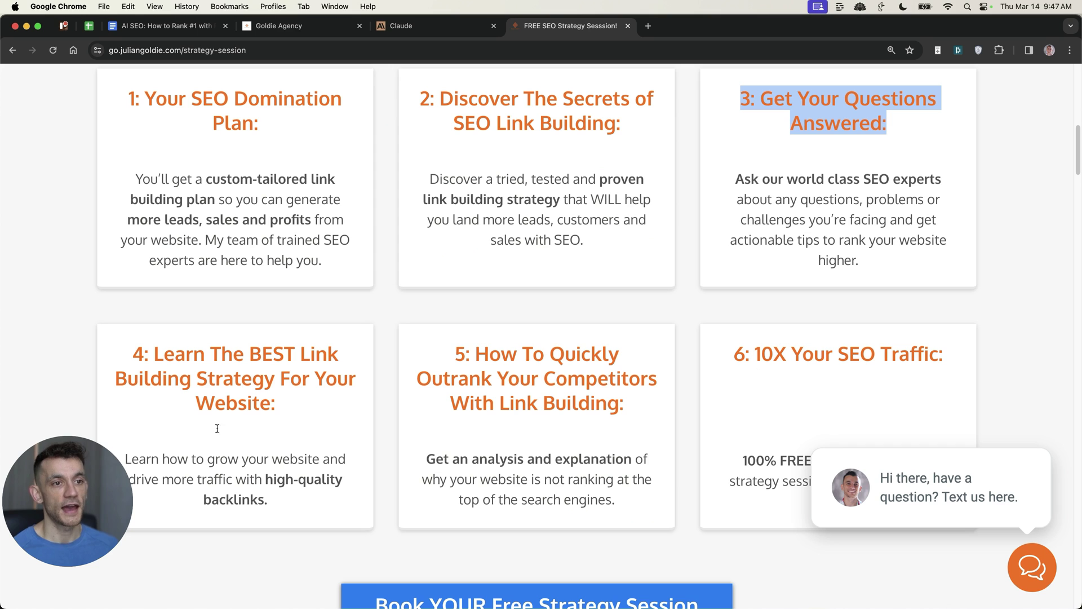
{"action": "left_click_drag", "start_coordinate": [455, 354], "coordinate": [671, 406]}
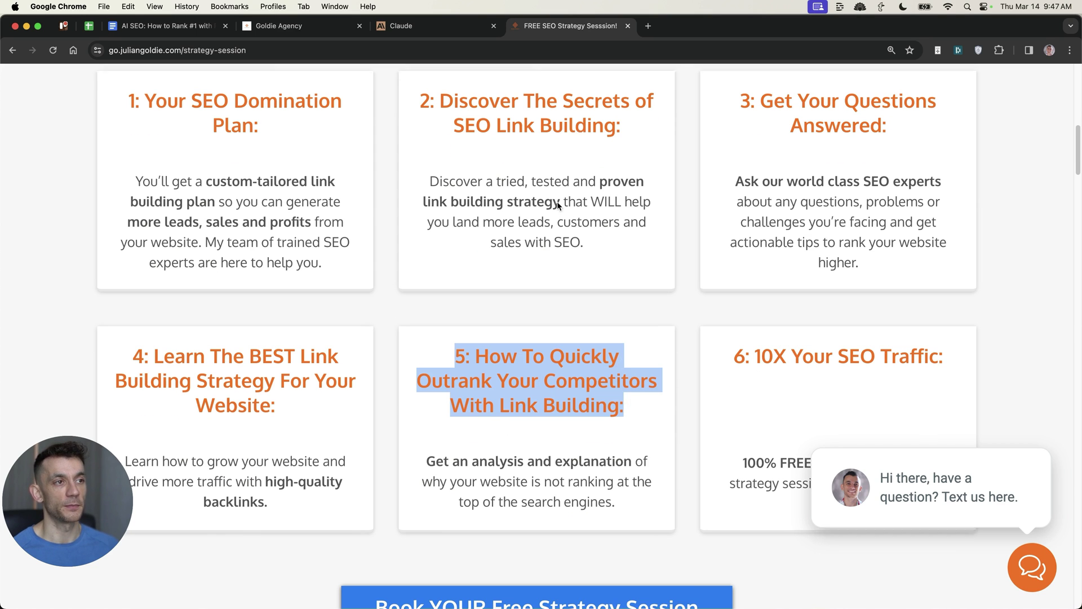
{"action": "scroll", "coordinate": [377, 281], "scroll_direction": "up", "scroll_amount": 15}
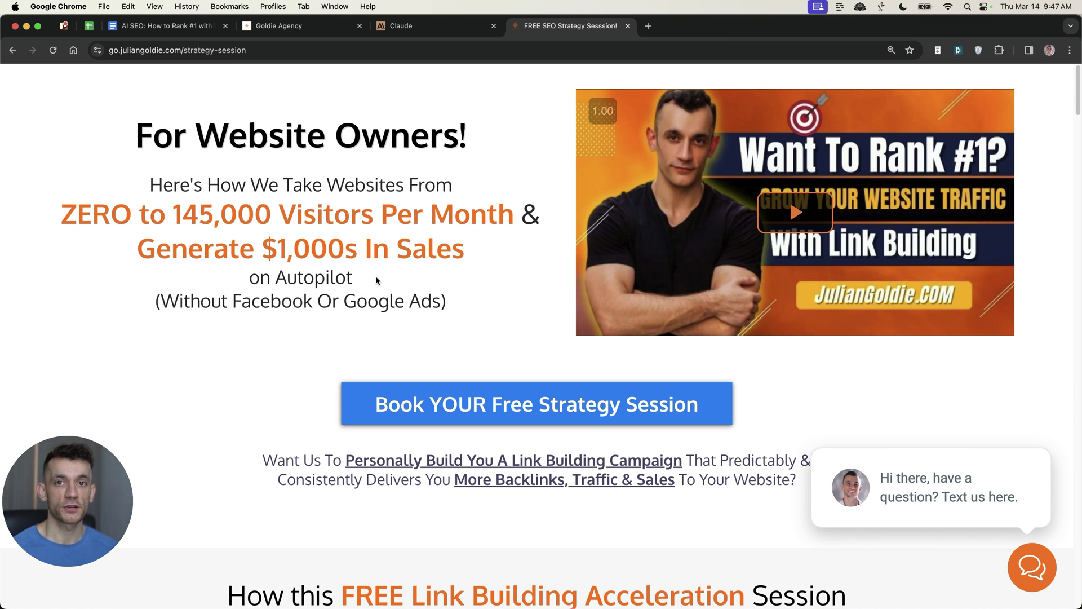